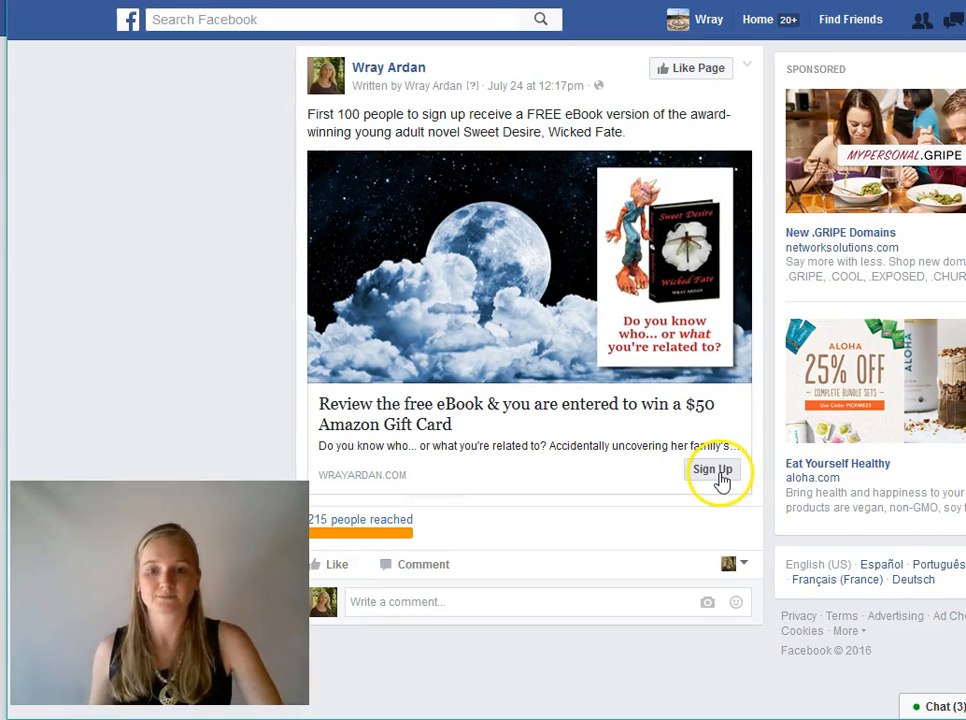
Examine the sample free eBook lead ad, including its context card, contact information form and the published post's sign-up option.
click(720, 479)
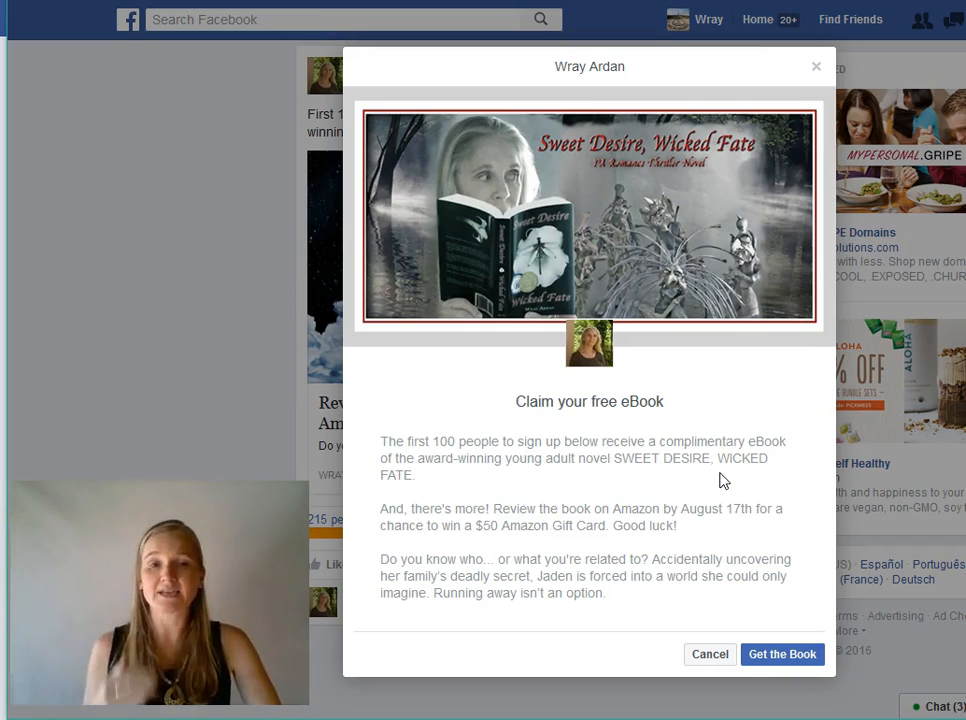
click(710, 655)
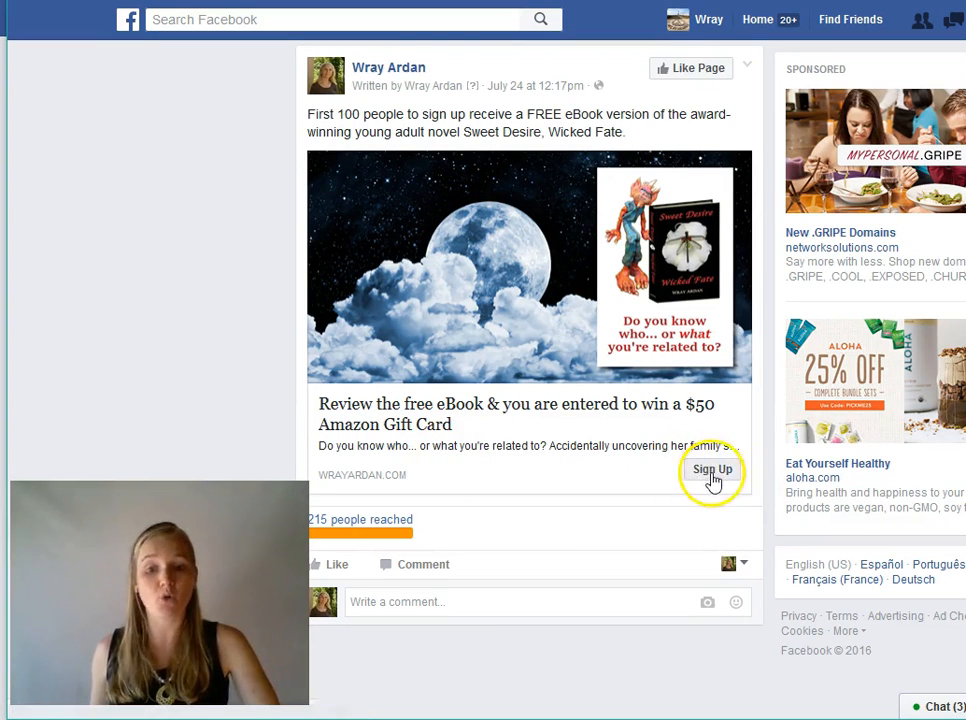
click(487, 362)
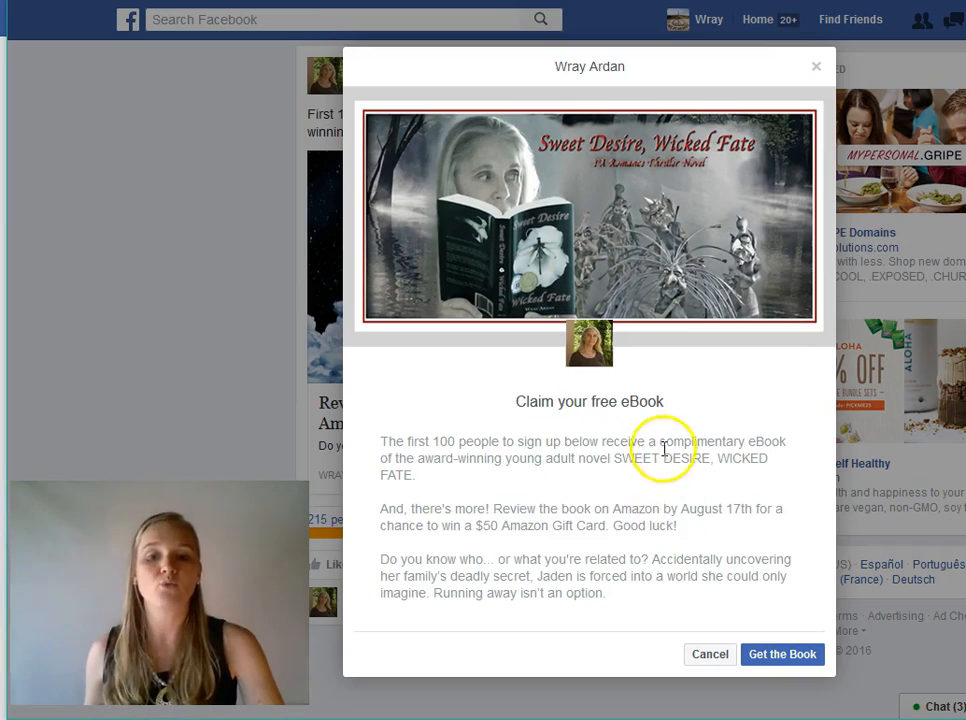
click(791, 657)
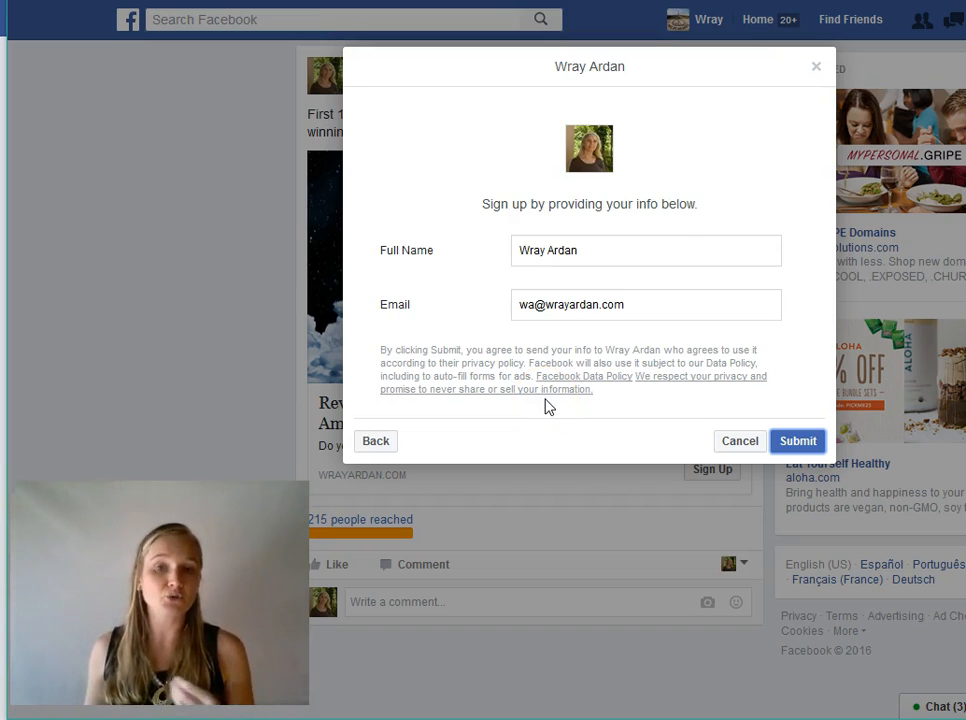
click(796, 447)
click(727, 443)
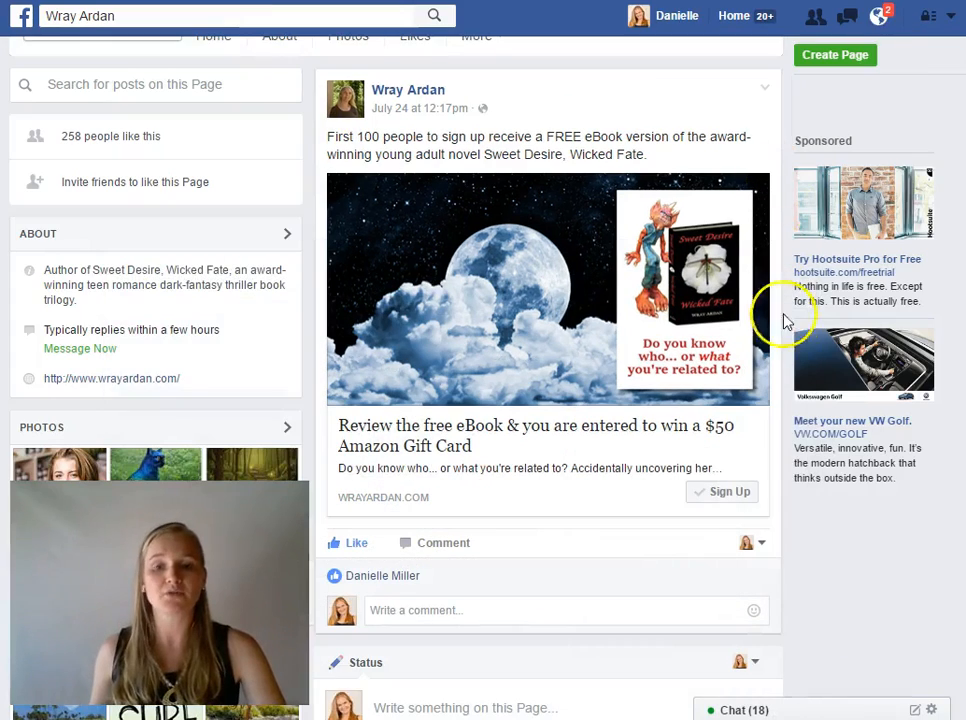
click(727, 494)
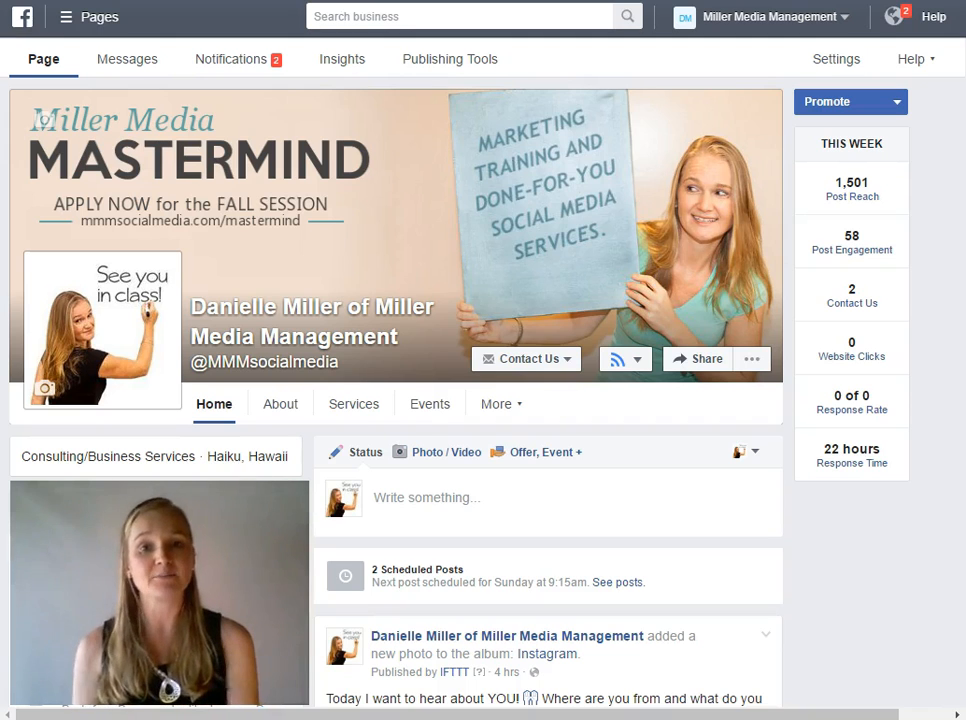
Start a new lead form from scratch in the page's Forms Library.
click(450, 62)
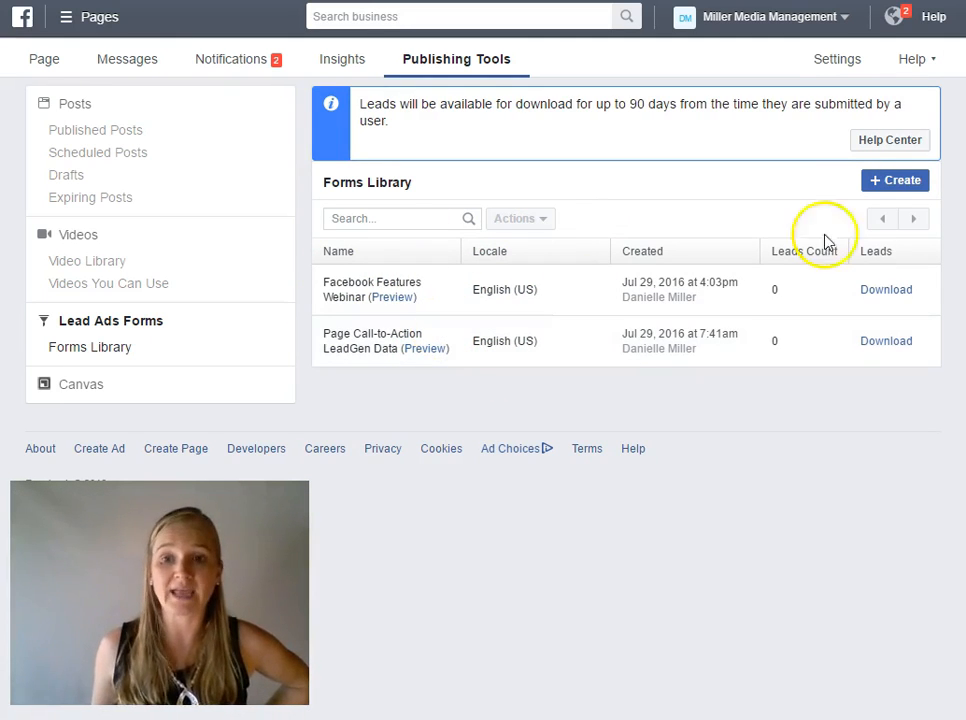
click(893, 190)
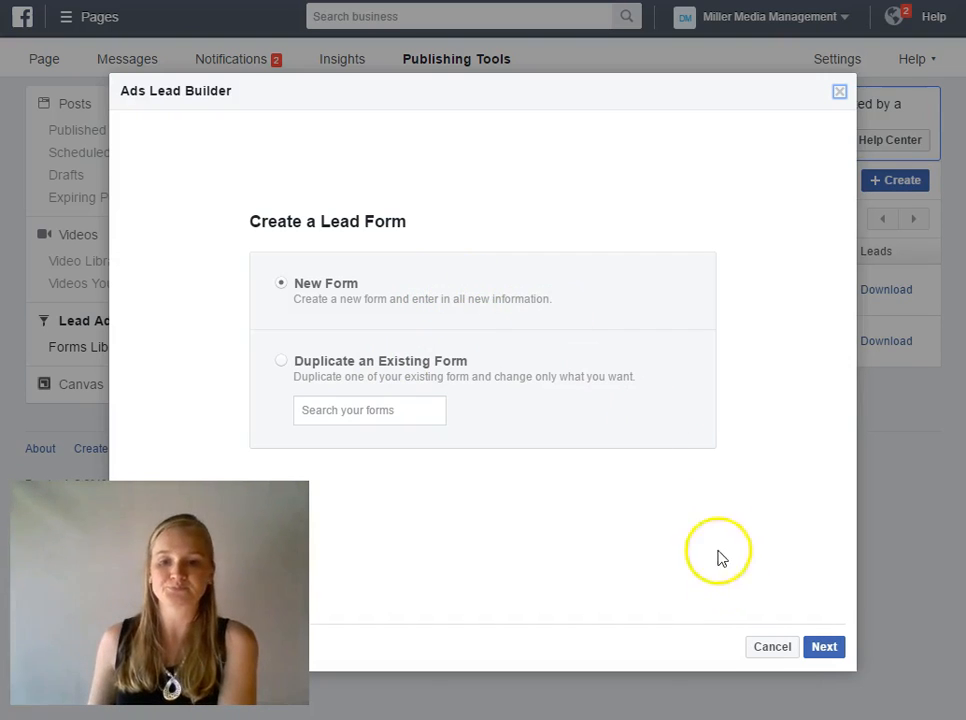
click(822, 648)
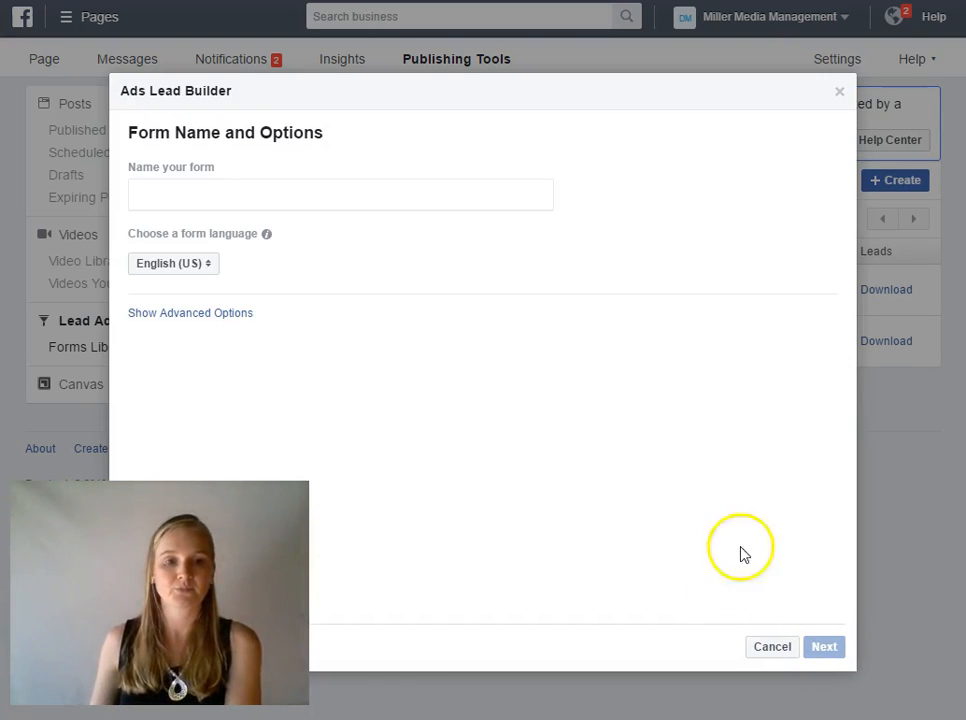
Name the lead form "Free Video Lesson".
click(288, 200)
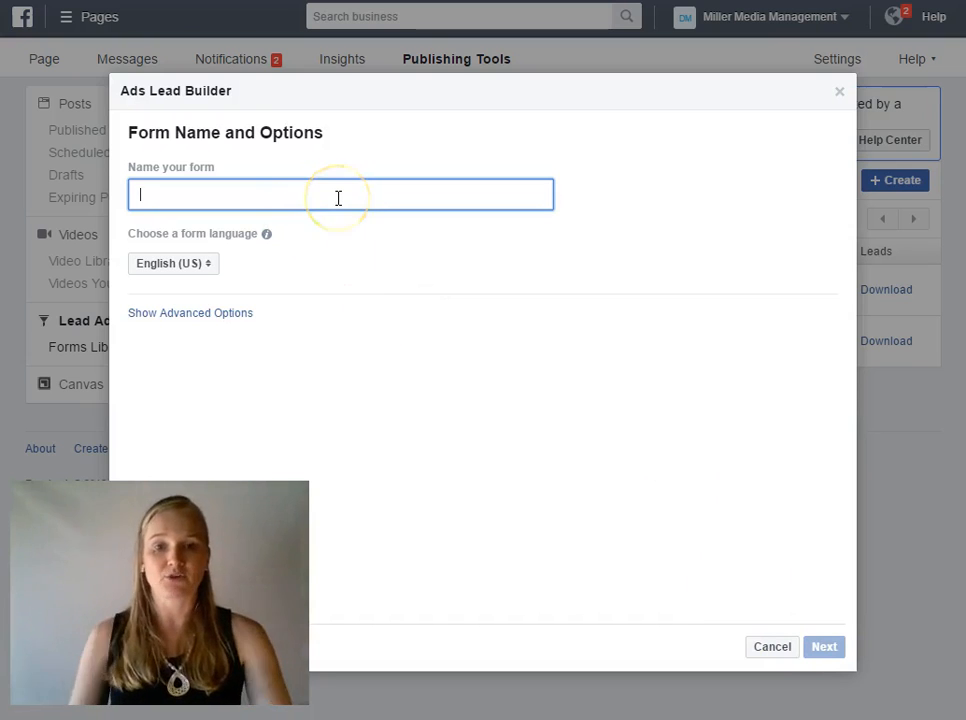
text(Free Video Less)
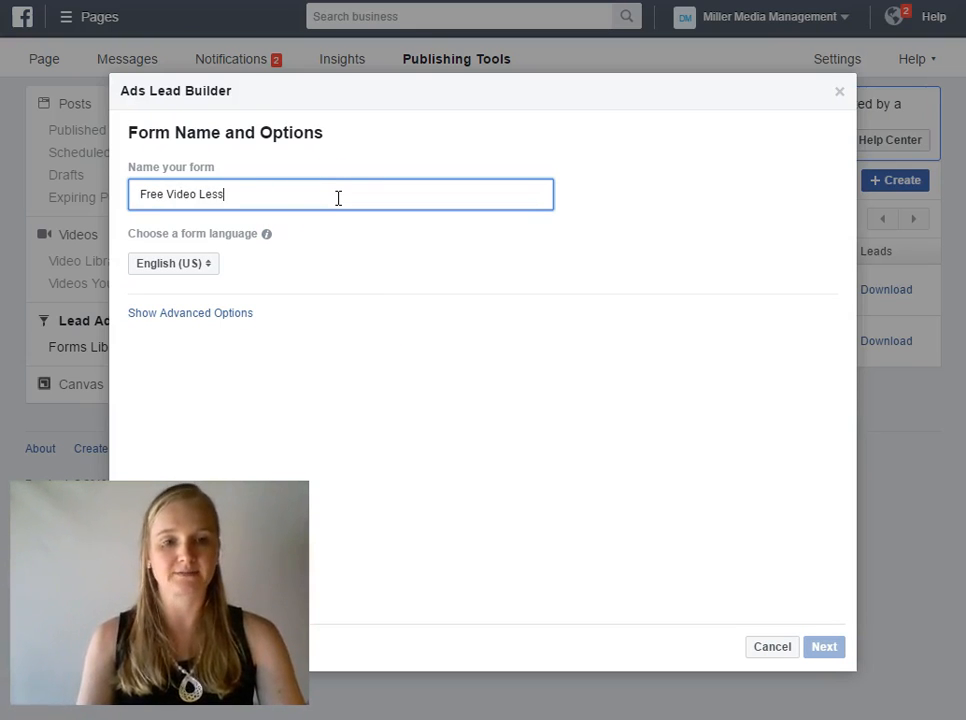
text(on)
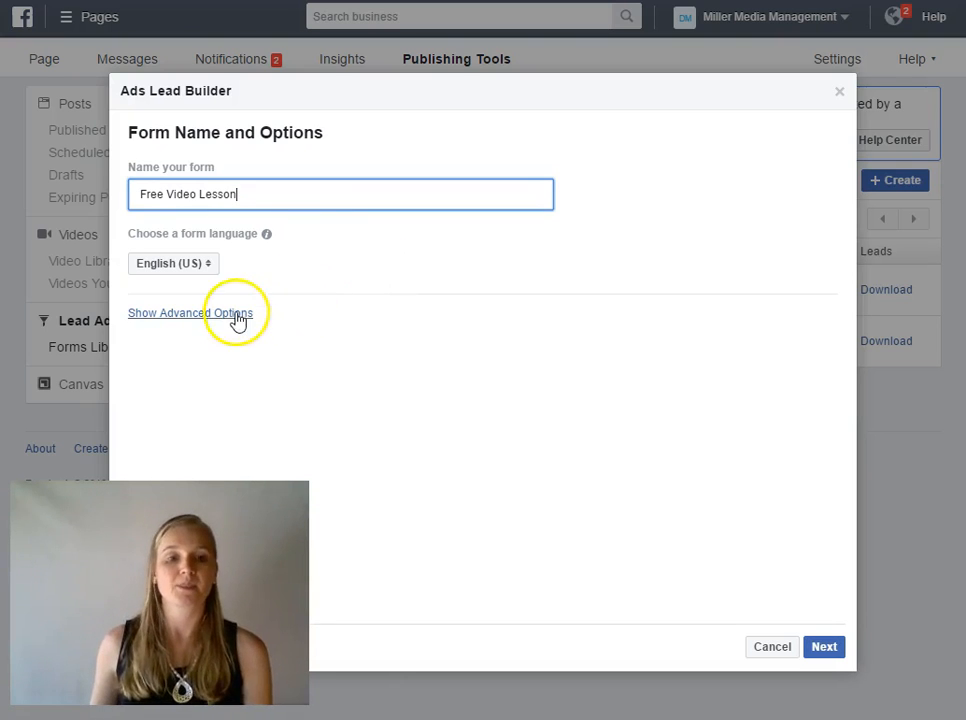
Show the form's advanced options and read the explanation of Include Organic Leads.
click(238, 314)
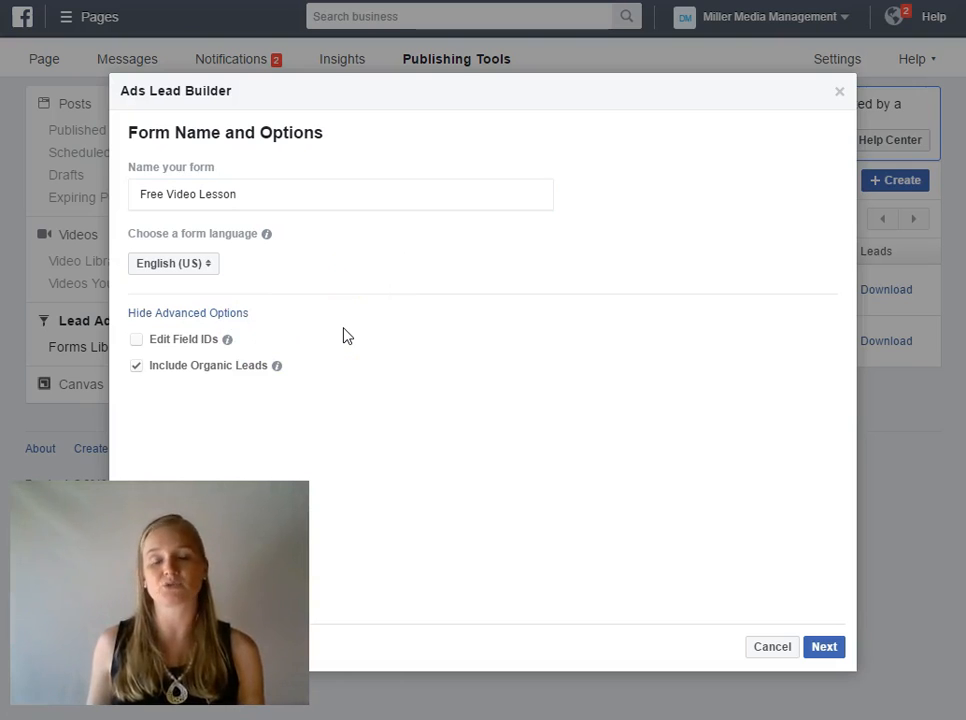
click(277, 367)
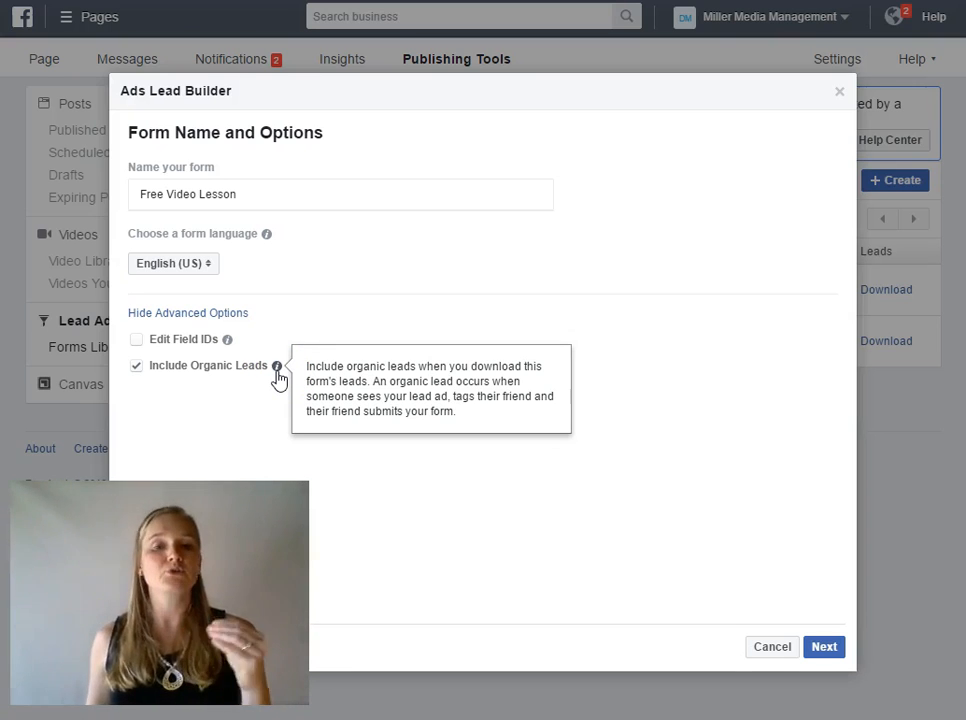
click(362, 322)
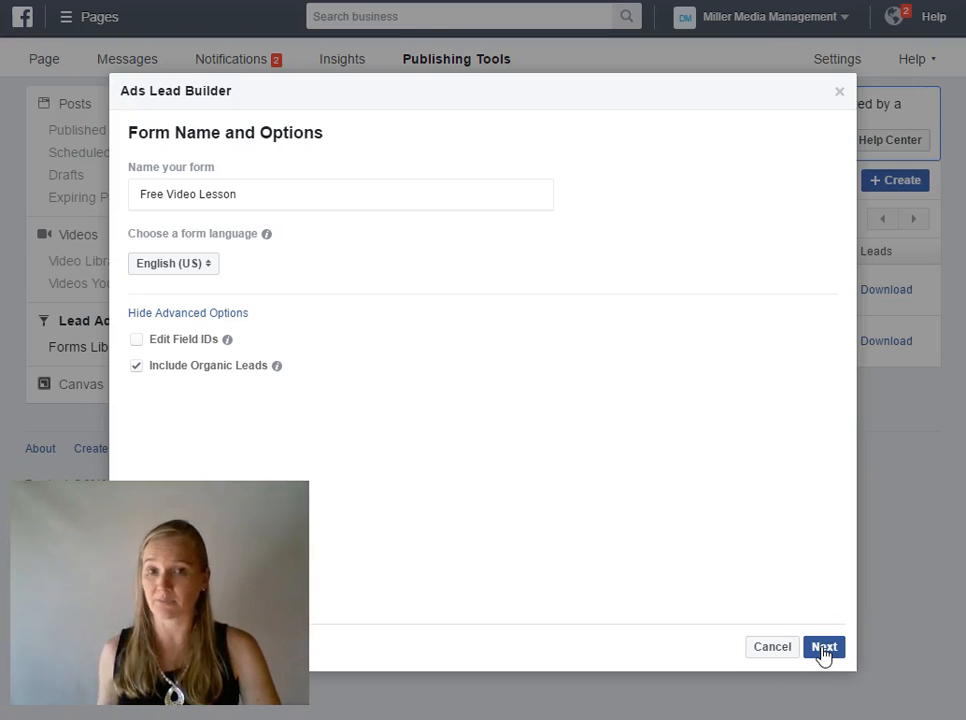
Accept the form name and options and add a context card to the form.
click(824, 647)
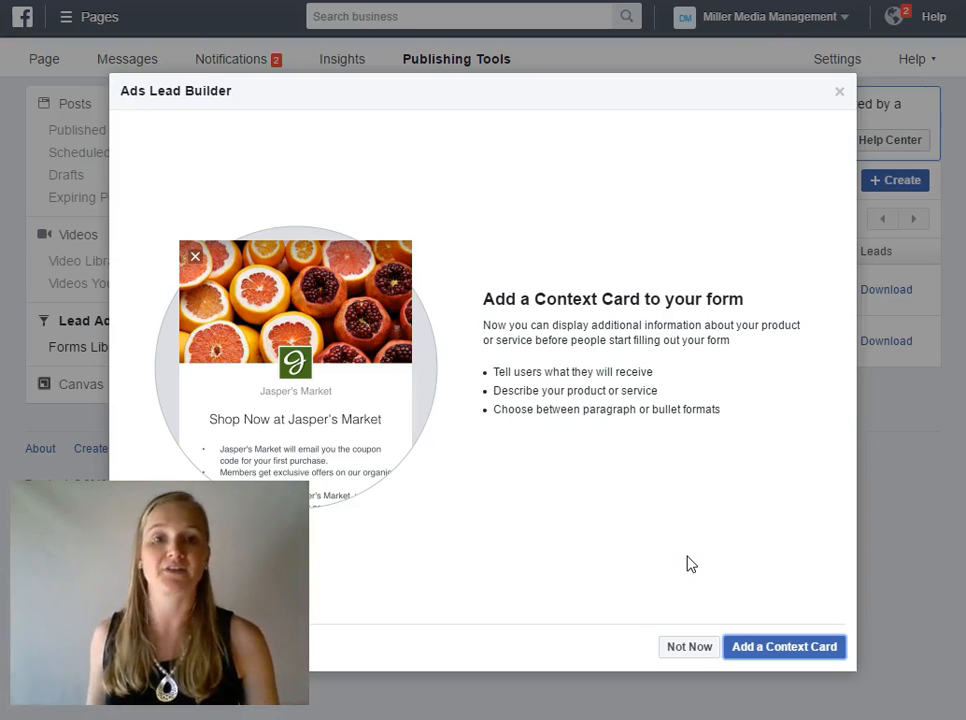
click(750, 663)
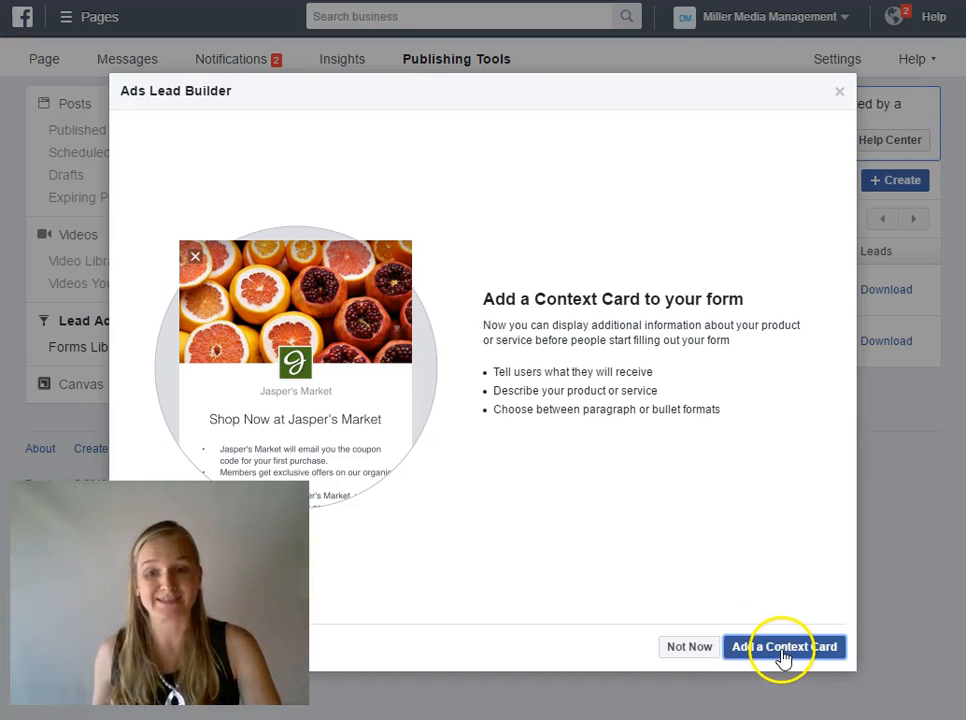
click(780, 652)
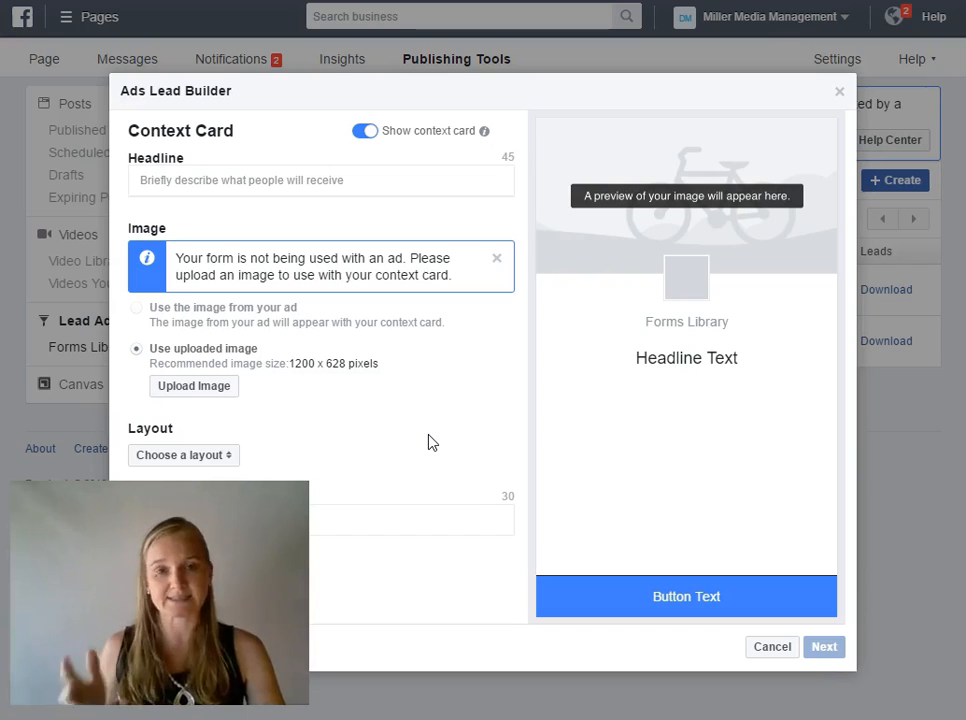
Set the context card's headline to "Get your free video lesson!".
click(382, 186)
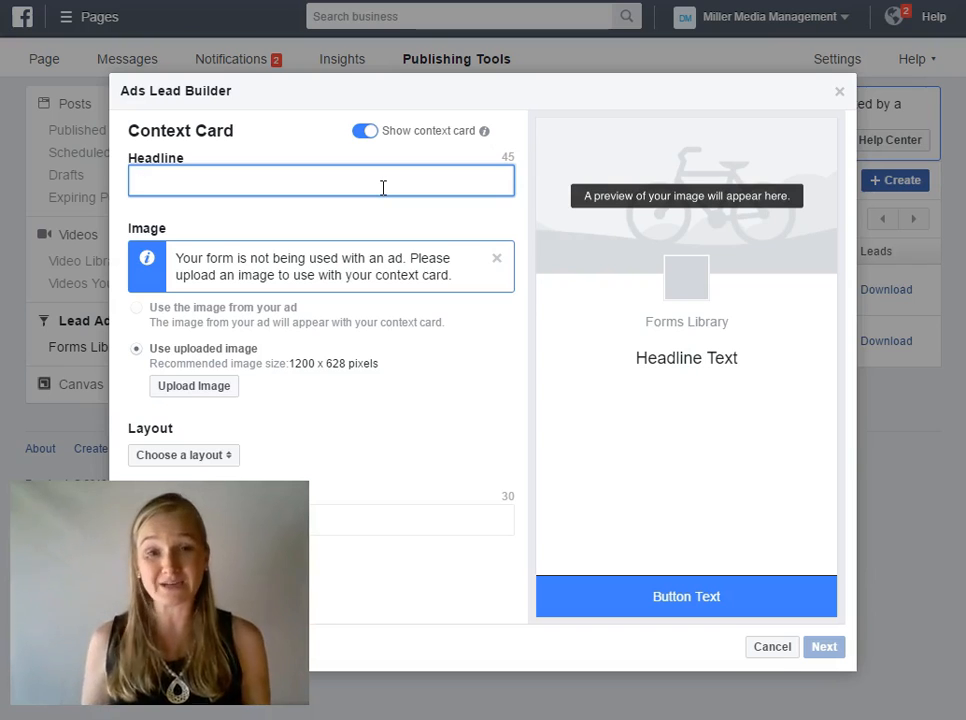
text(Get th)
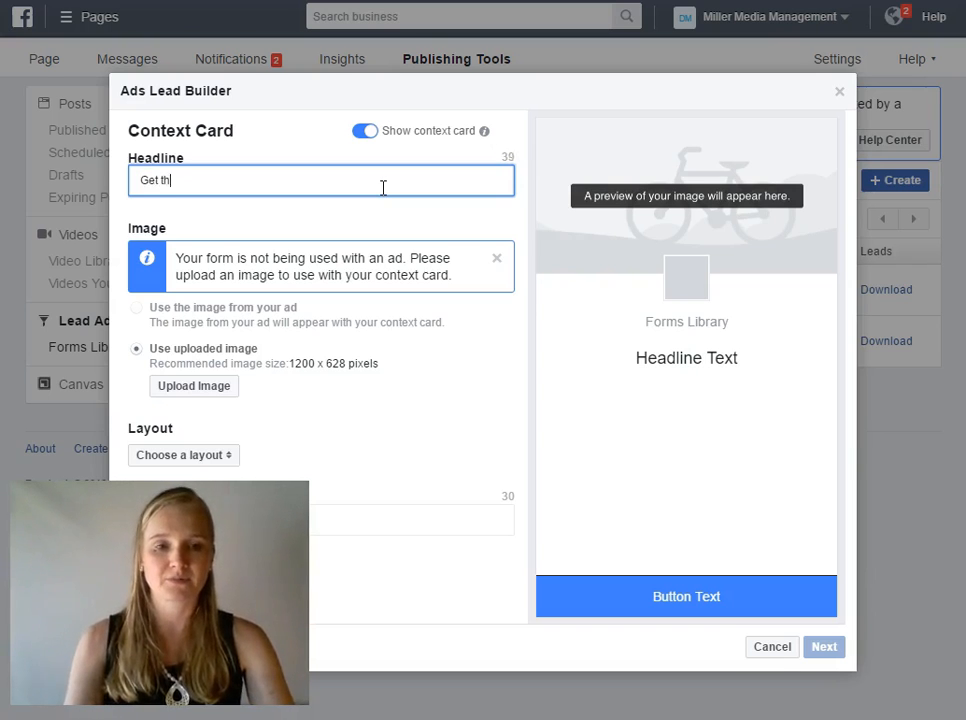
text(e free vide)
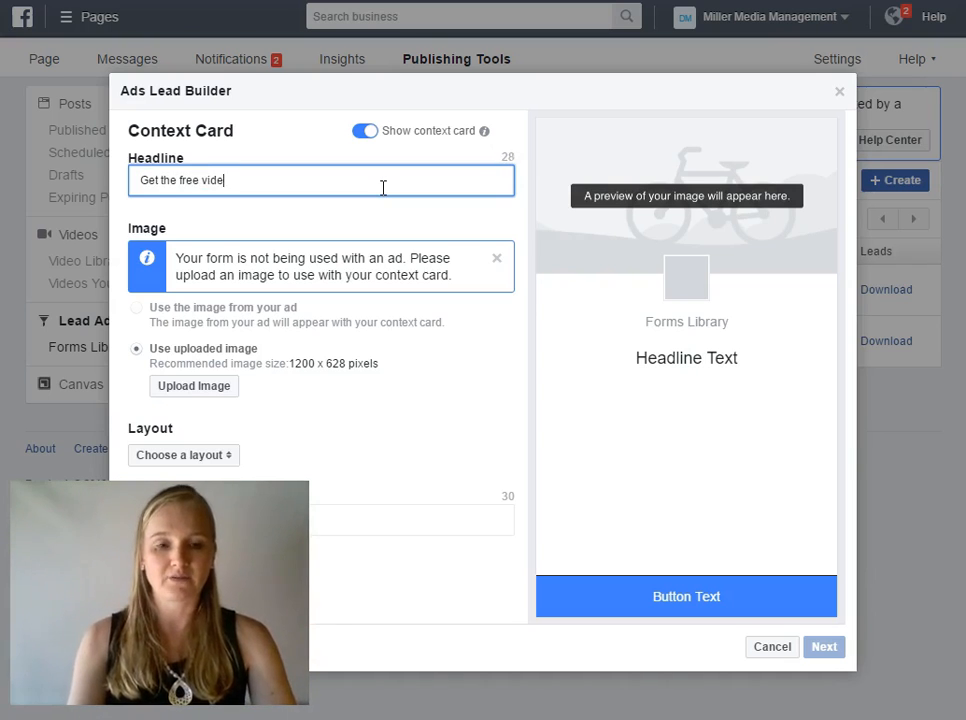
text(o lesson!)
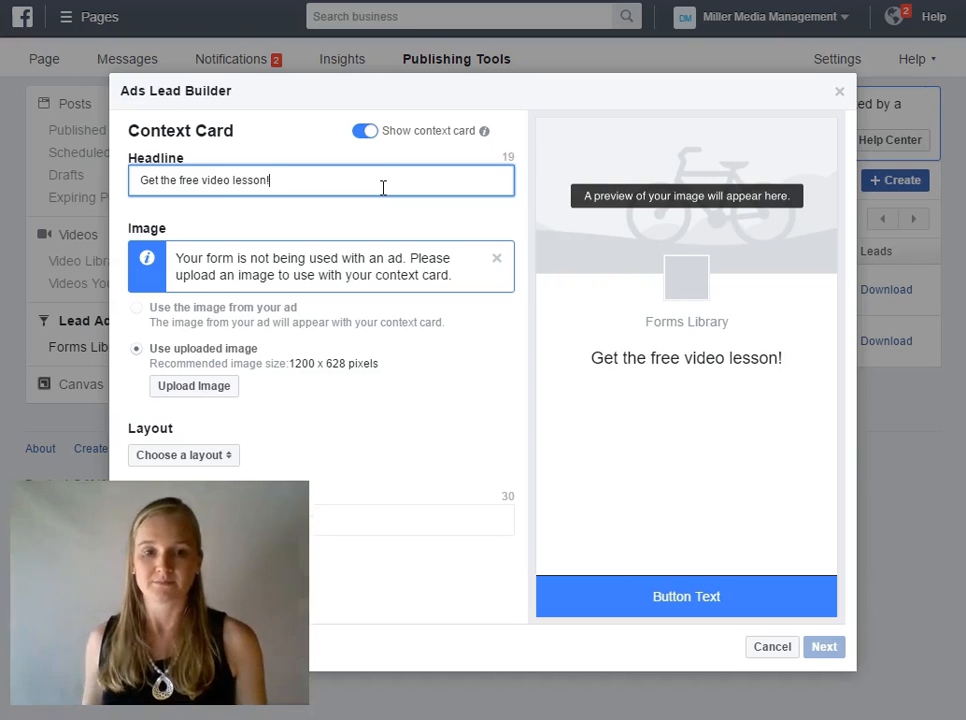
click(183, 179)
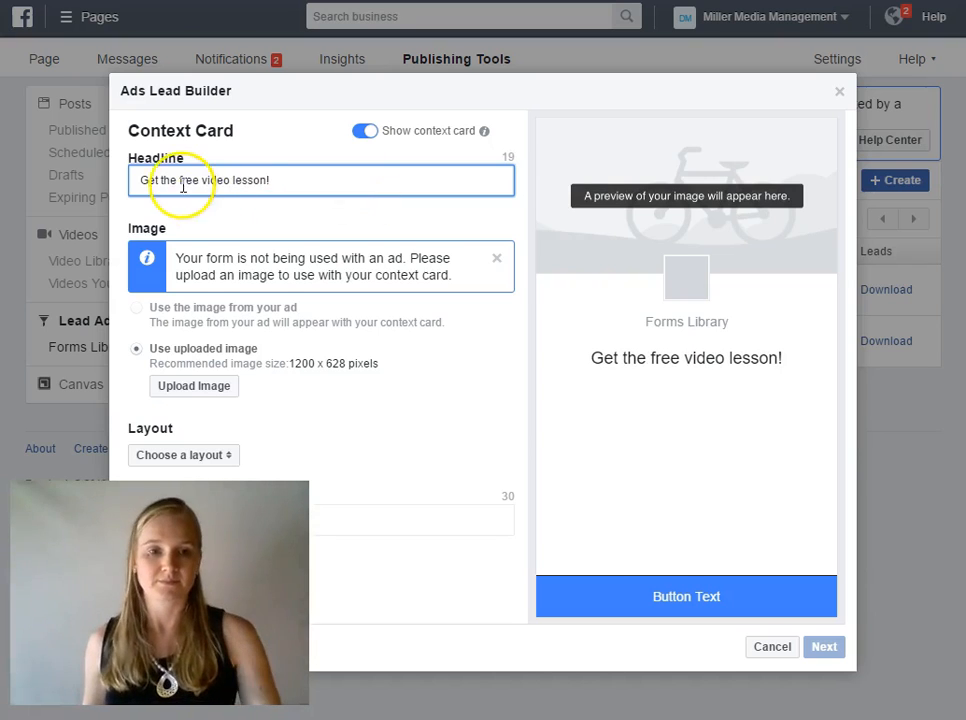
double_click(163, 179)
text(your)
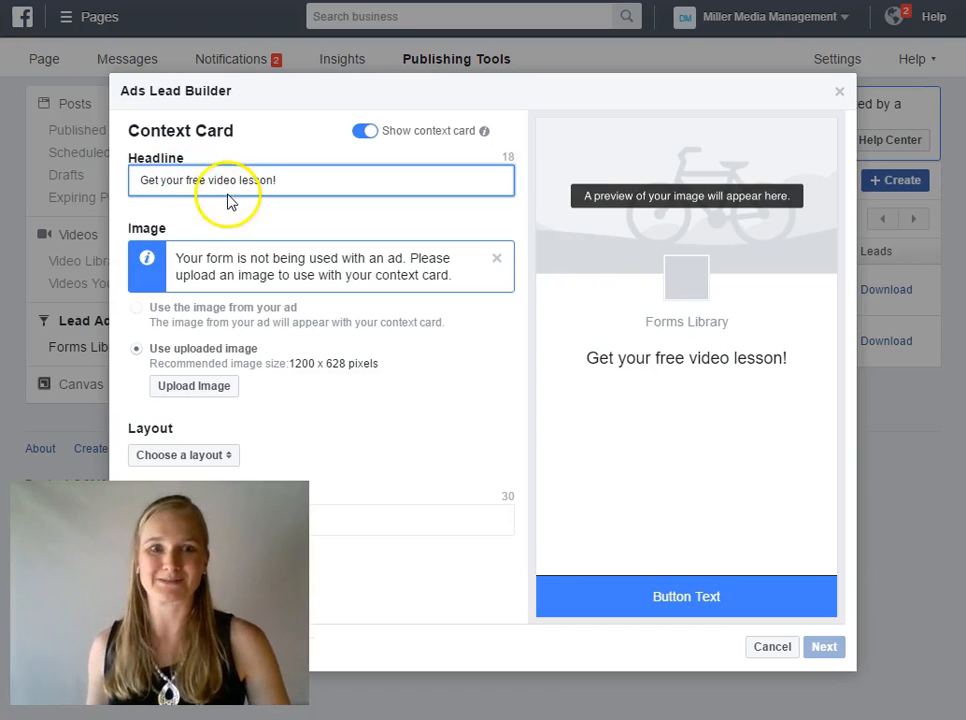
click(205, 181)
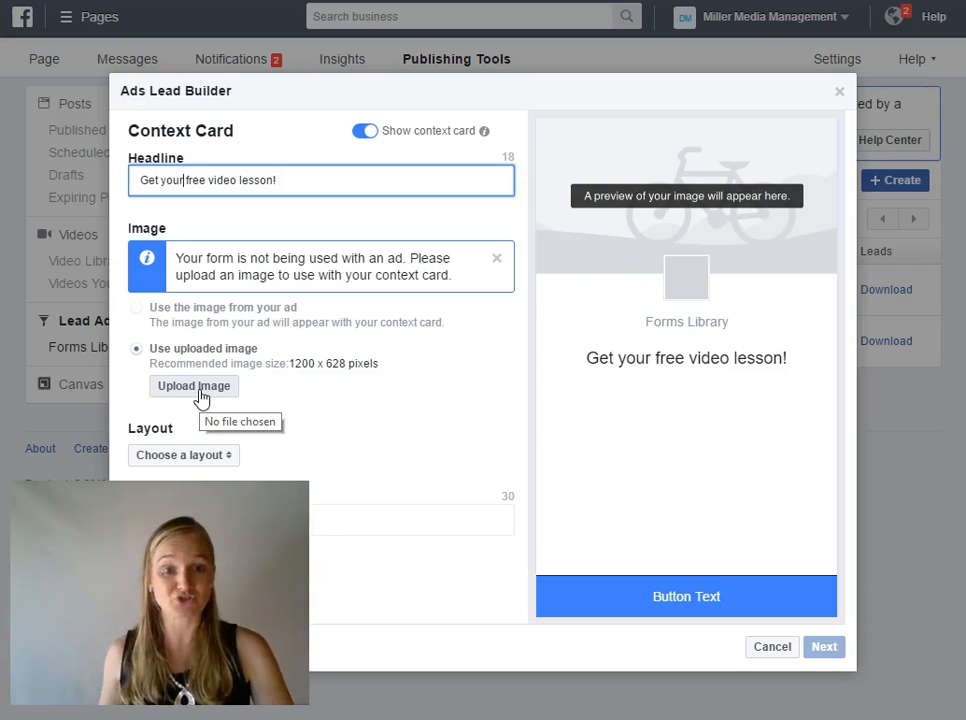
Upload the image file FB AD from the computer as the context card's image.
click(199, 391)
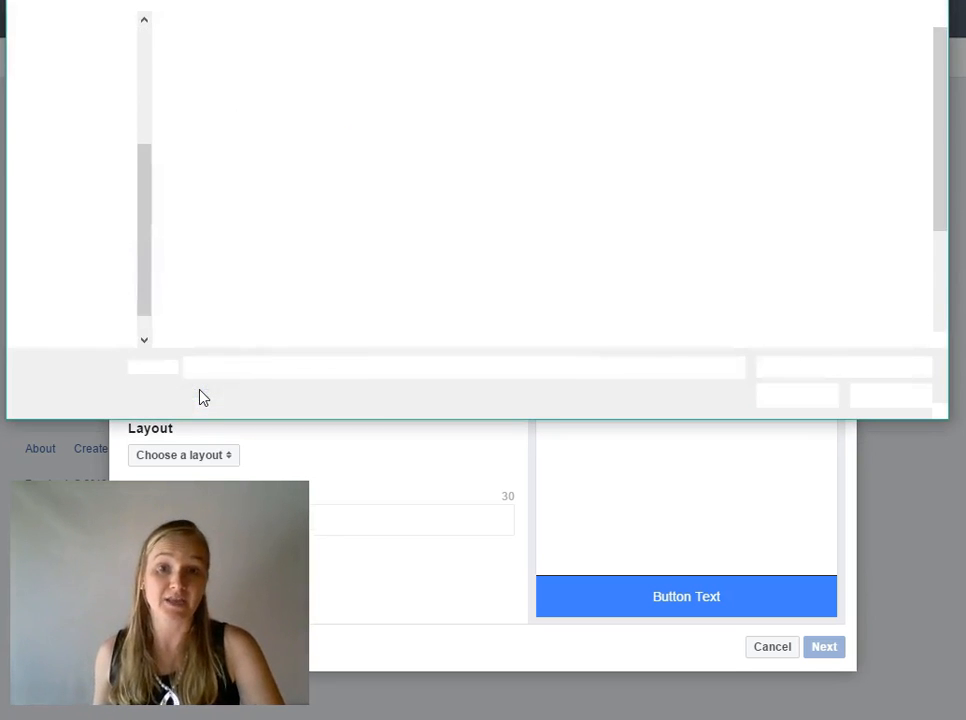
click(858, 328)
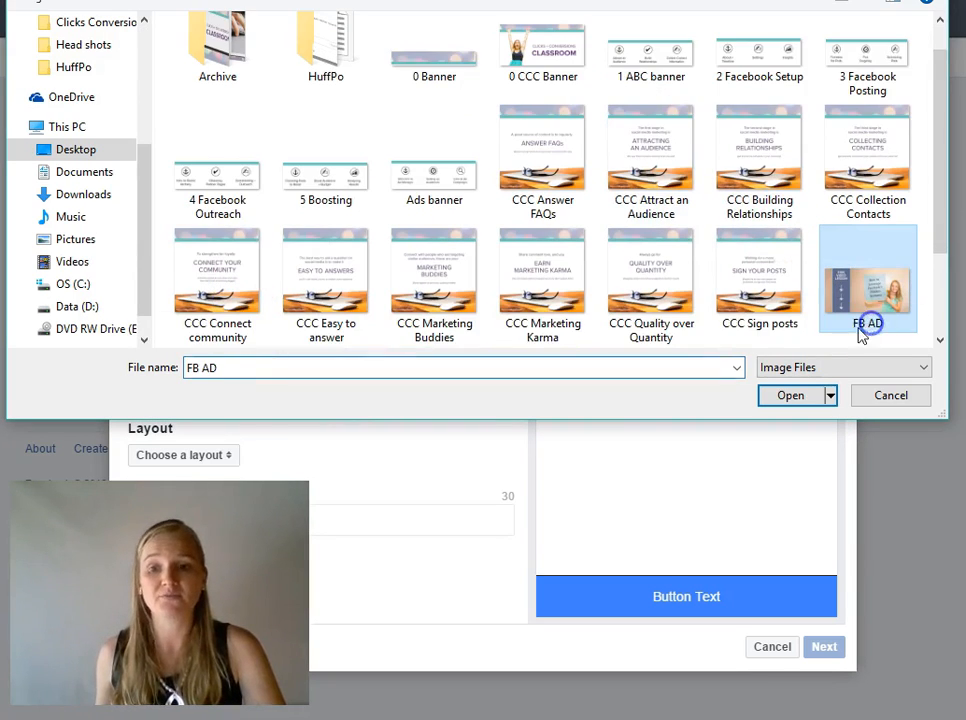
click(791, 397)
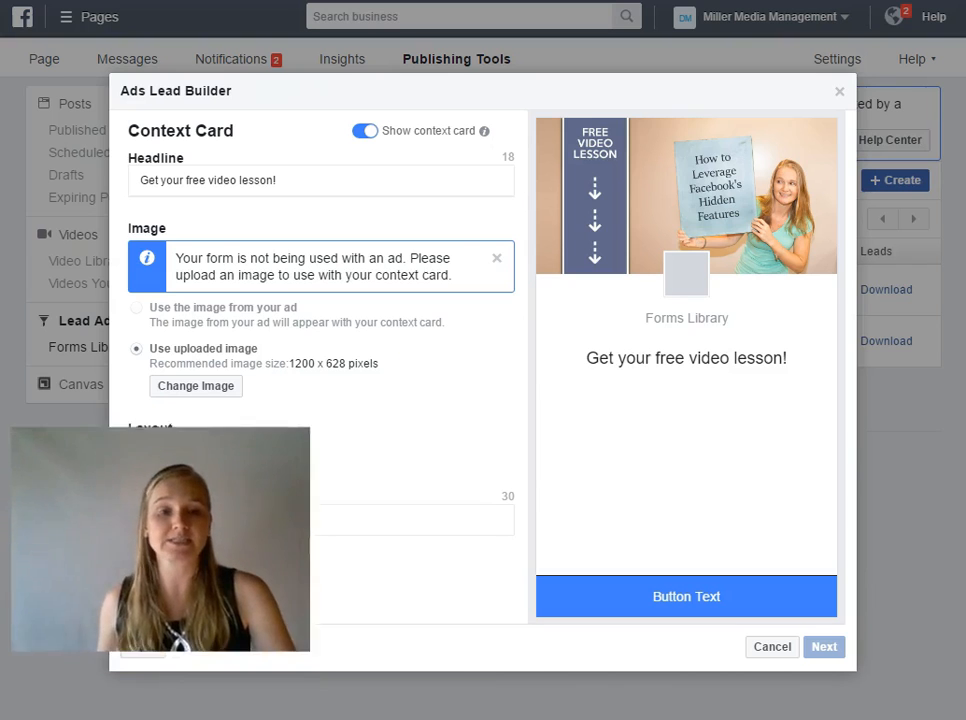
Use the Paragraph layout and insert the description starting "You'll walk away with...." with its four "How to" points about Facebook marketing.
click(208, 458)
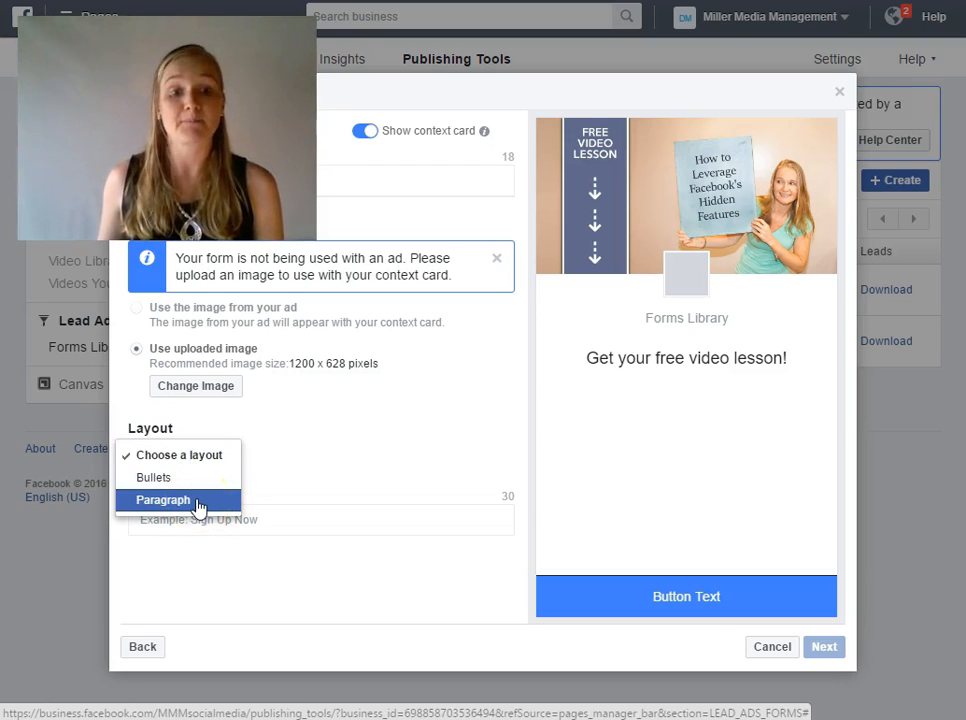
click(196, 500)
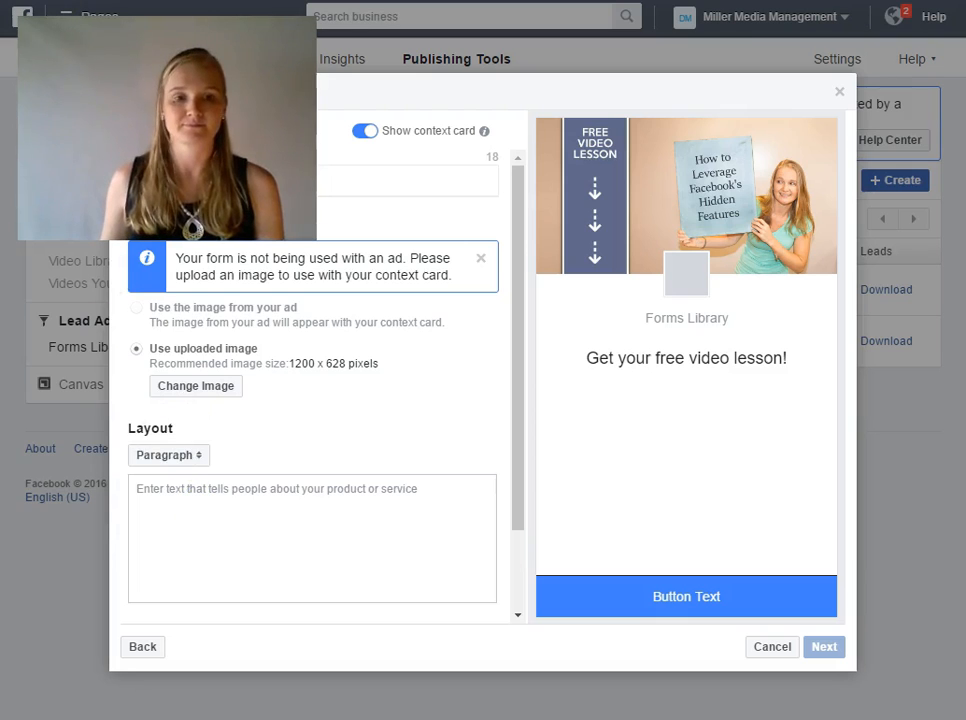
scroll(265, 470, down, 1)
click(244, 421)
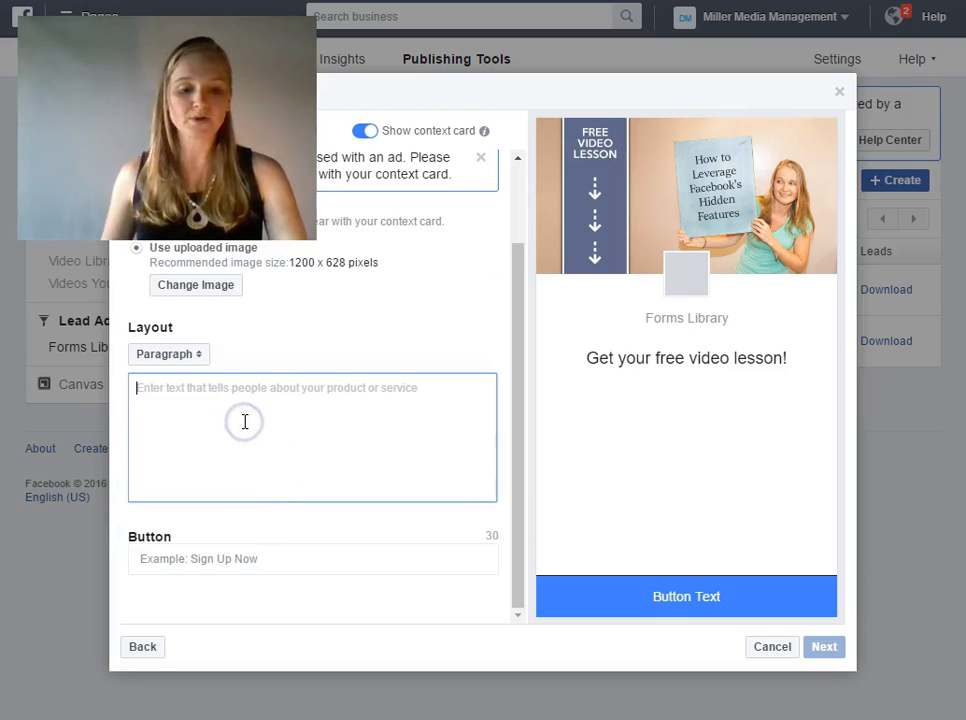
text(You'll walk away with....  » How to take advantage of hidden features Facebook offers to get more likes and reach more people  » How to overcome Facebook's algorithm and reach your ideal target audience  » How to connect with potential customers without paying for ads  » How to use the 3 types of boost post audiences to maximize reach and clicks)
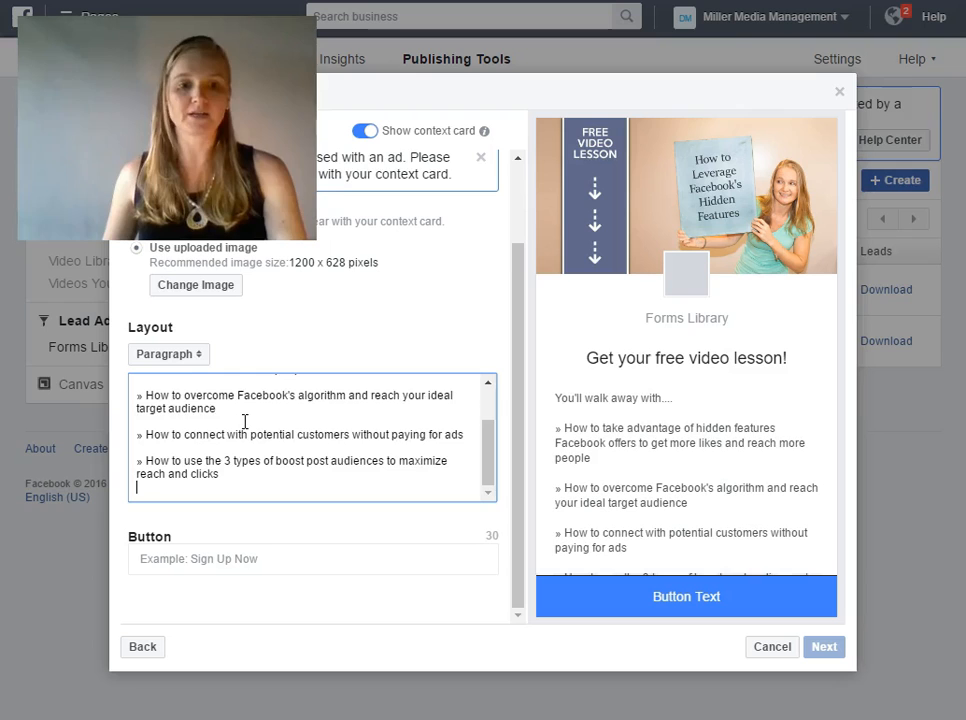
click(248, 423)
scroll(249, 424, up, 5)
scroll(249, 424, up, 3)
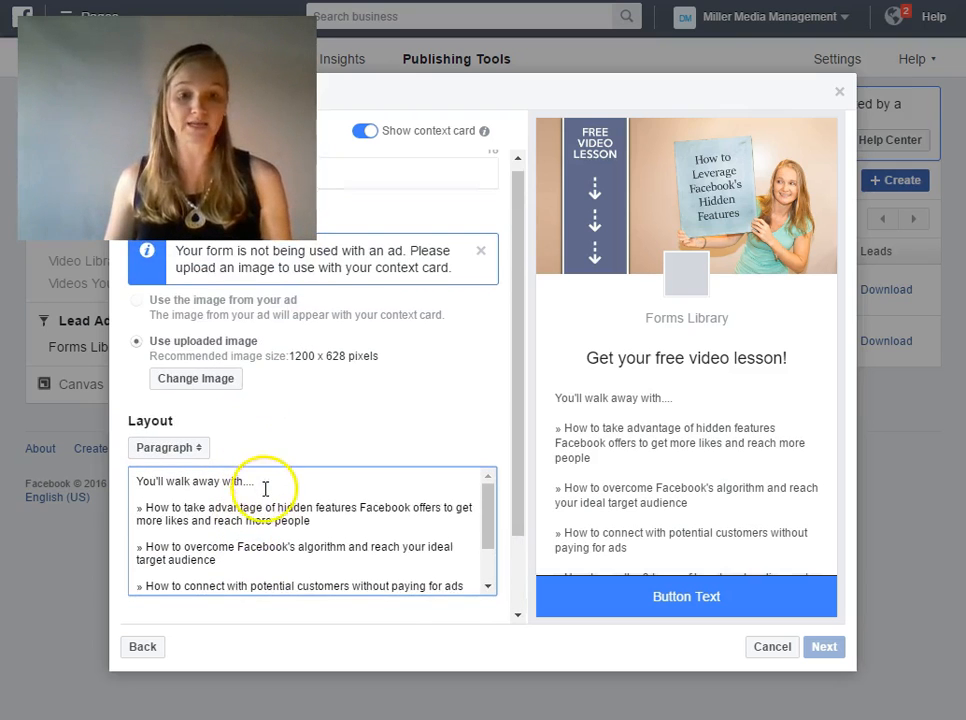
Set the context card's button text to "Get the Lesson" and continue to the form's information fields.
scroll(295, 470, down, 4)
click(233, 556)
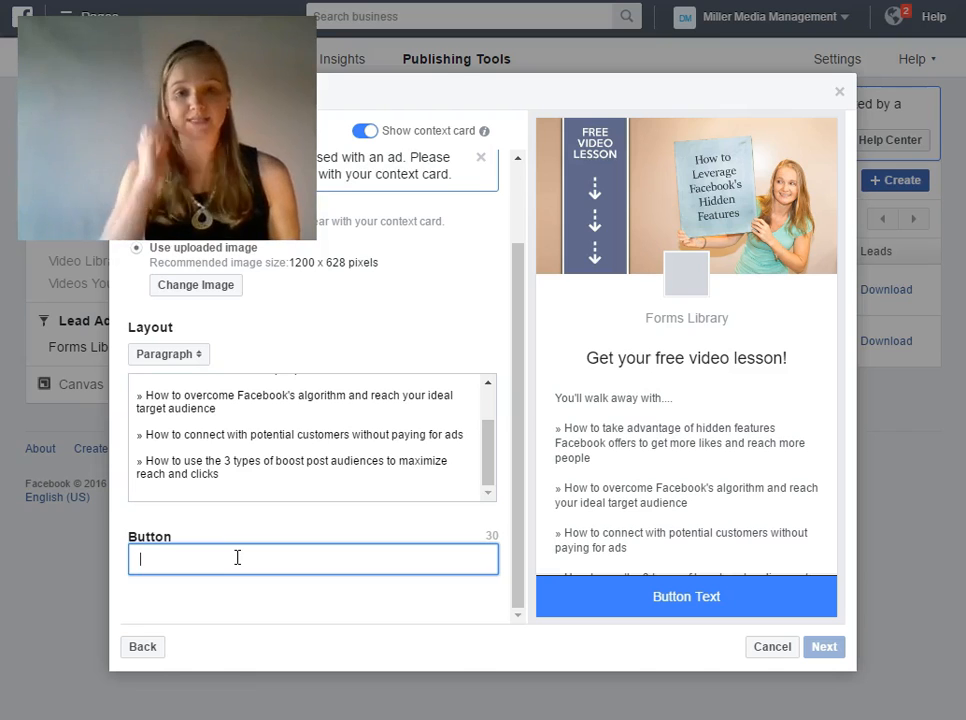
text(Get)
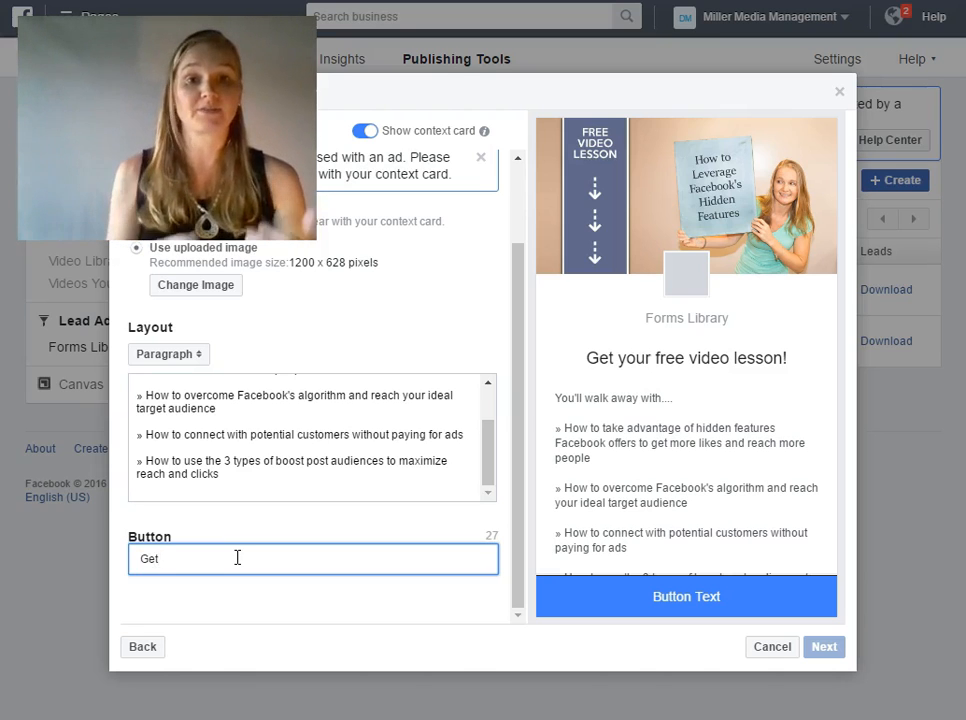
text( the Lesson)
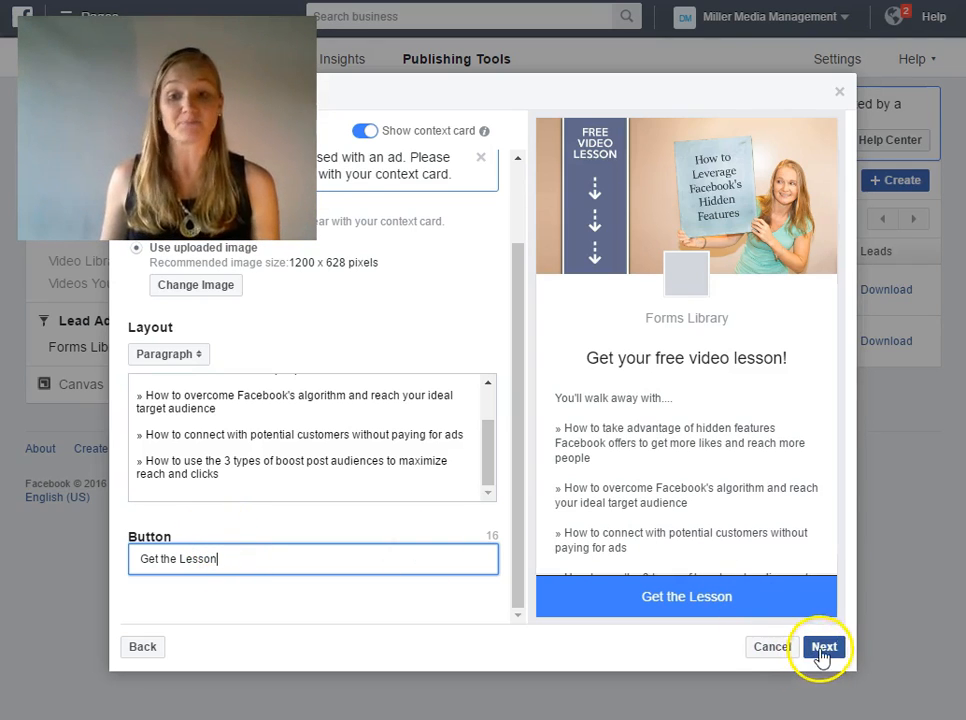
scroll(685, 470, down, 1)
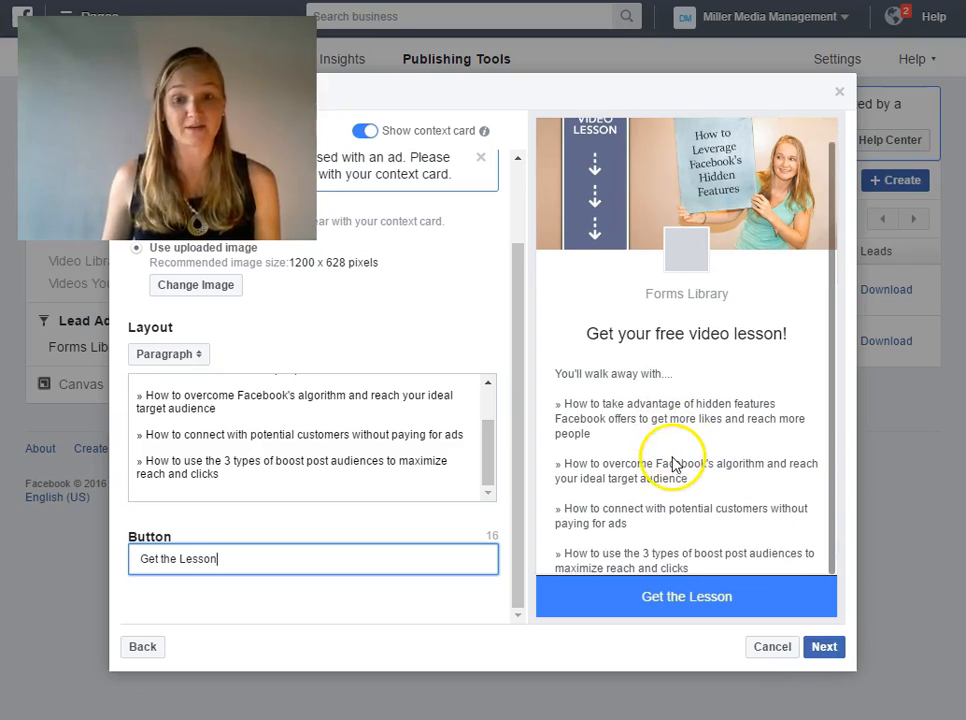
click(824, 648)
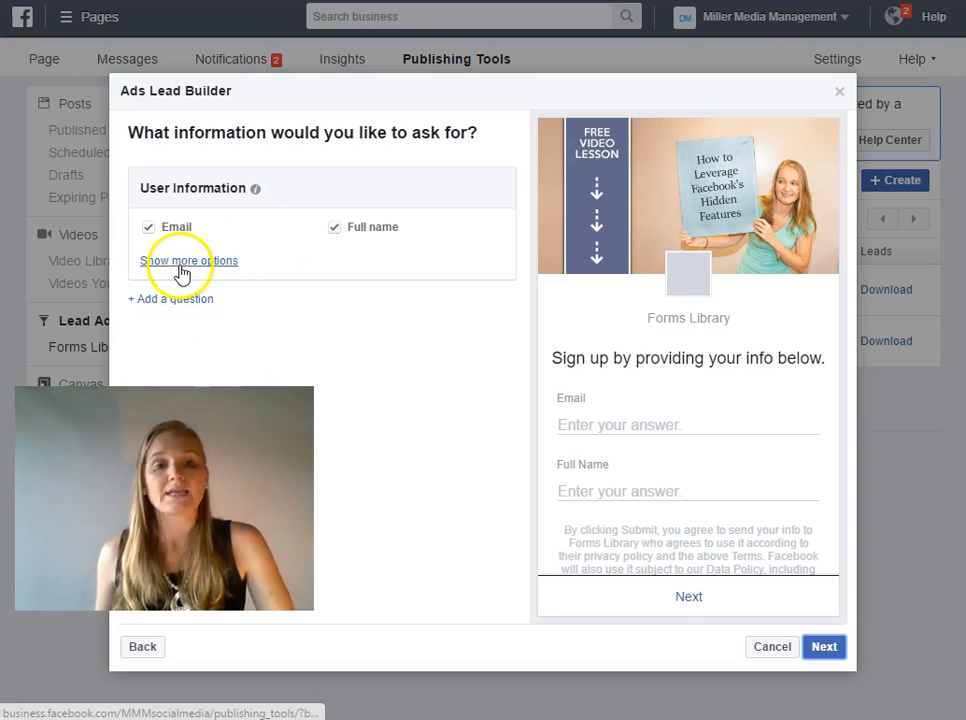
click(190, 300)
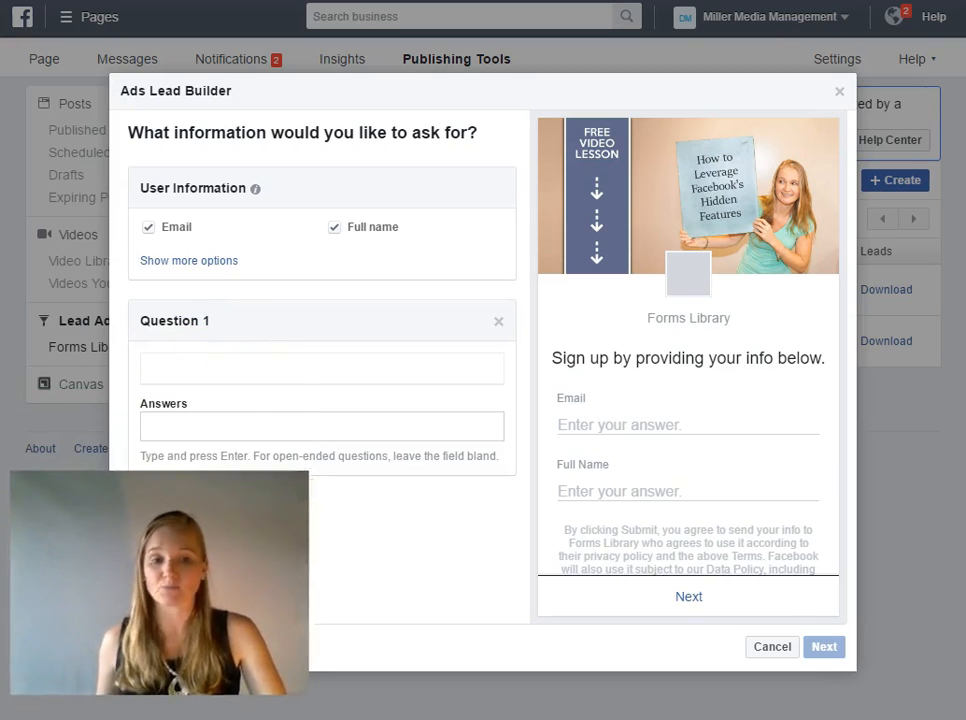
click(182, 434)
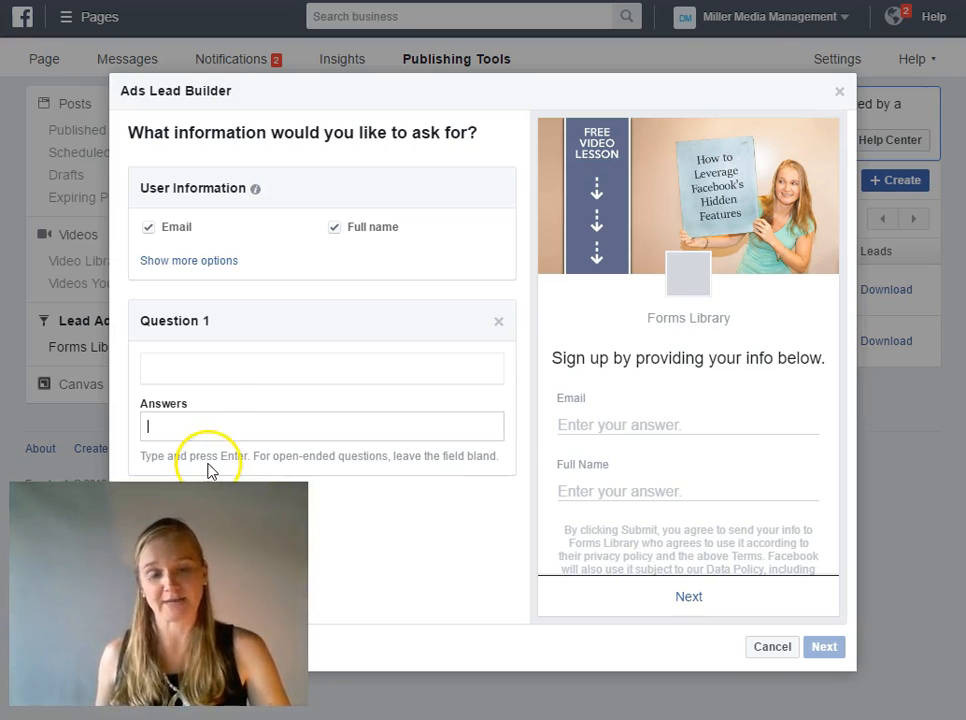
click(499, 322)
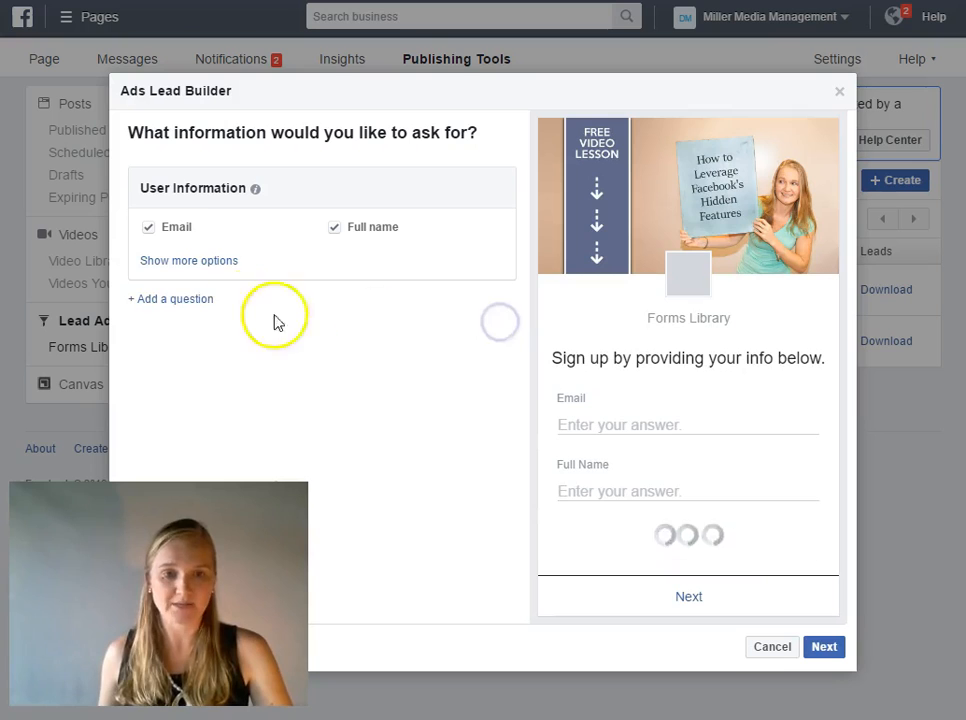
Ask for First name instead of Full name alongside Email, and continue to the privacy policy.
click(200, 262)
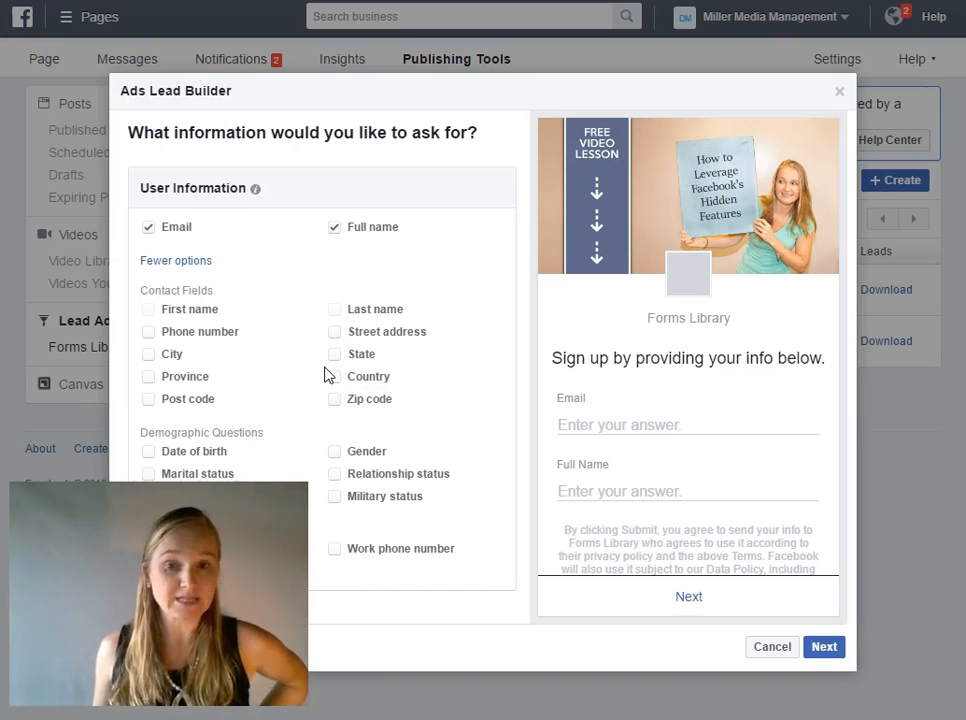
click(337, 230)
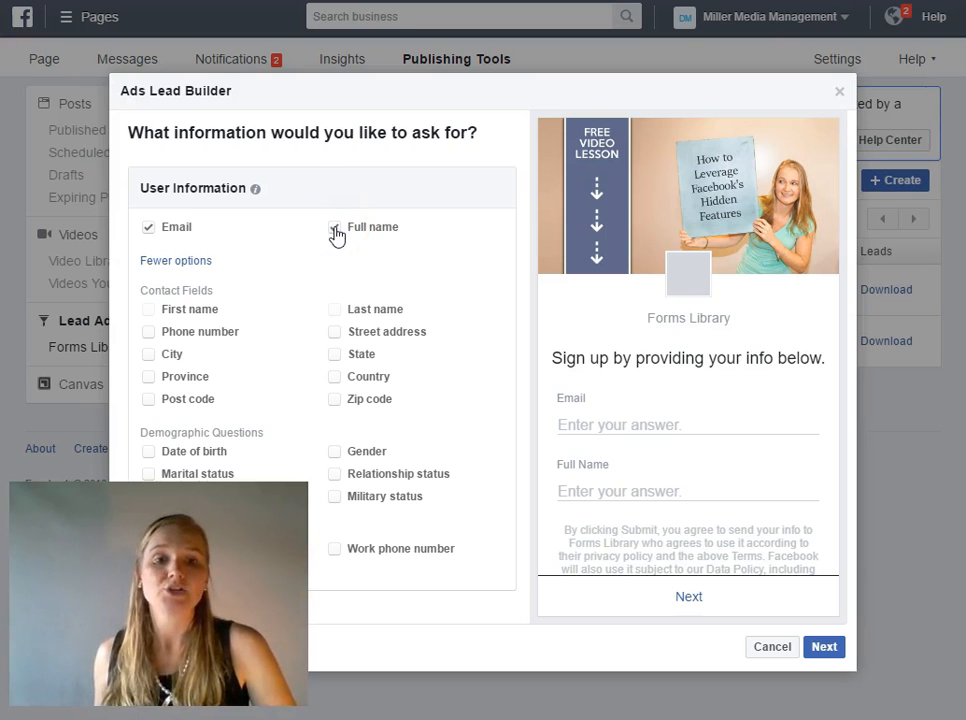
click(334, 228)
click(148, 309)
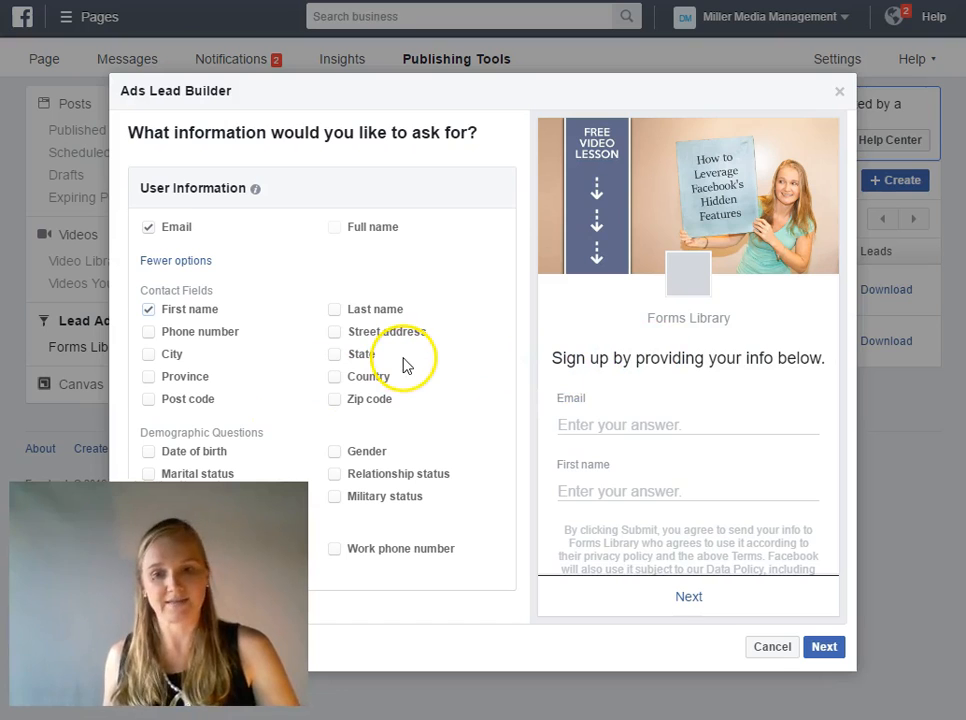
scroll(640, 450, down, 1)
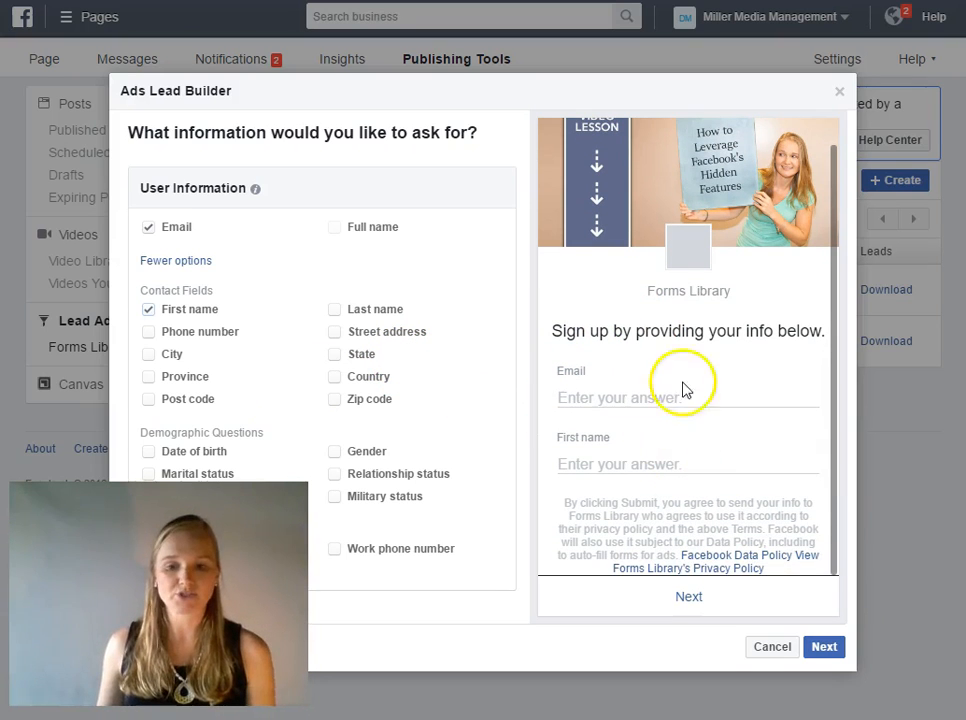
click(822, 650)
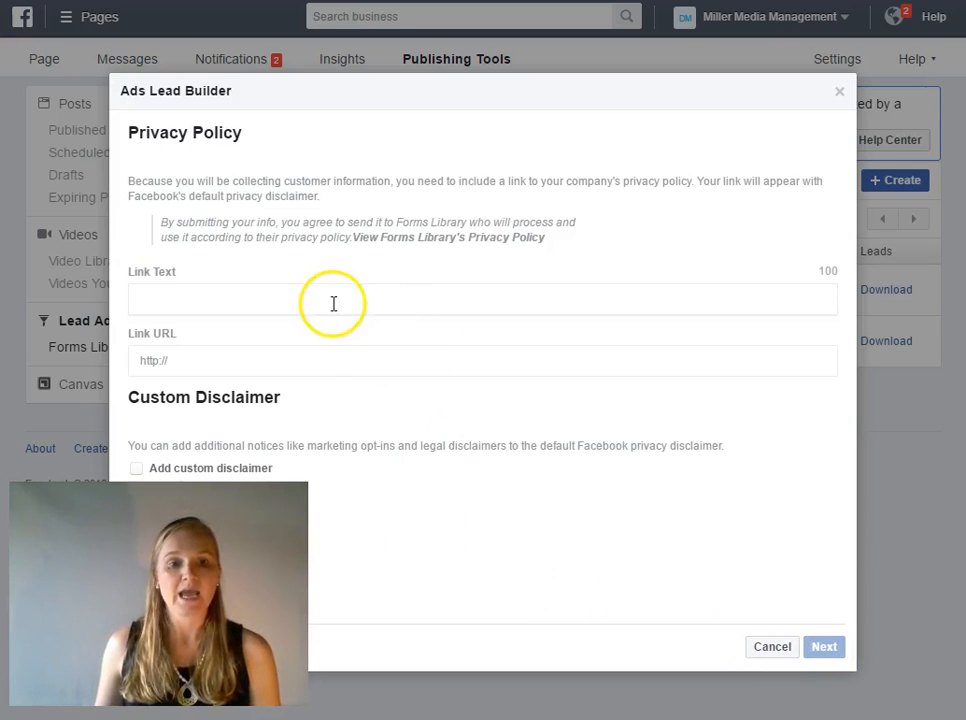
Set the privacy policy link text to "We promise never to sell or share your information.".
click(315, 352)
click(298, 303)
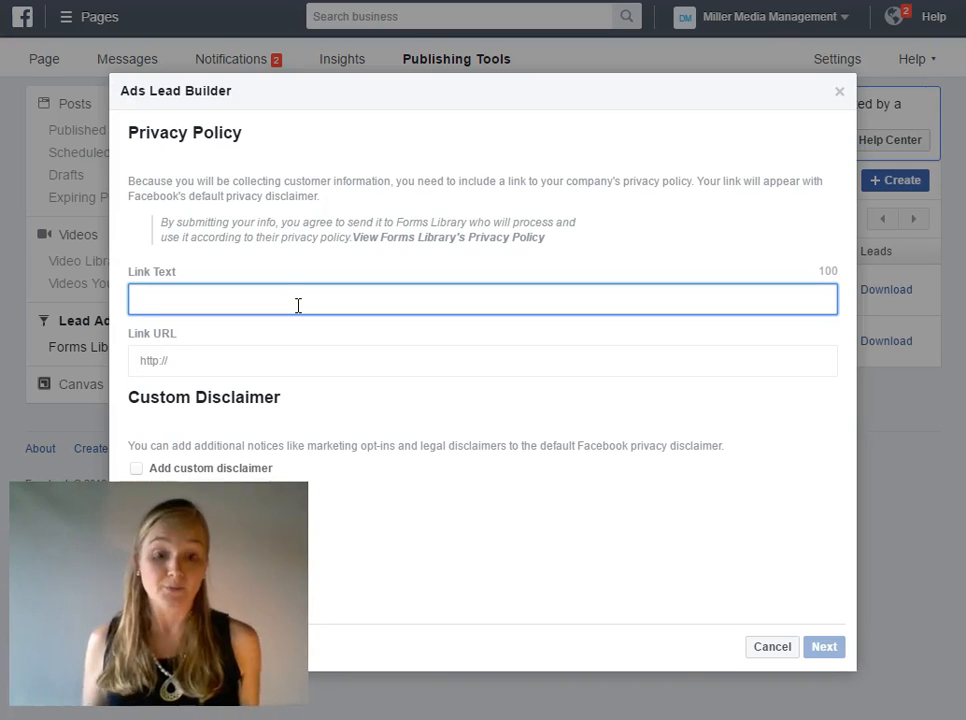
text(W)
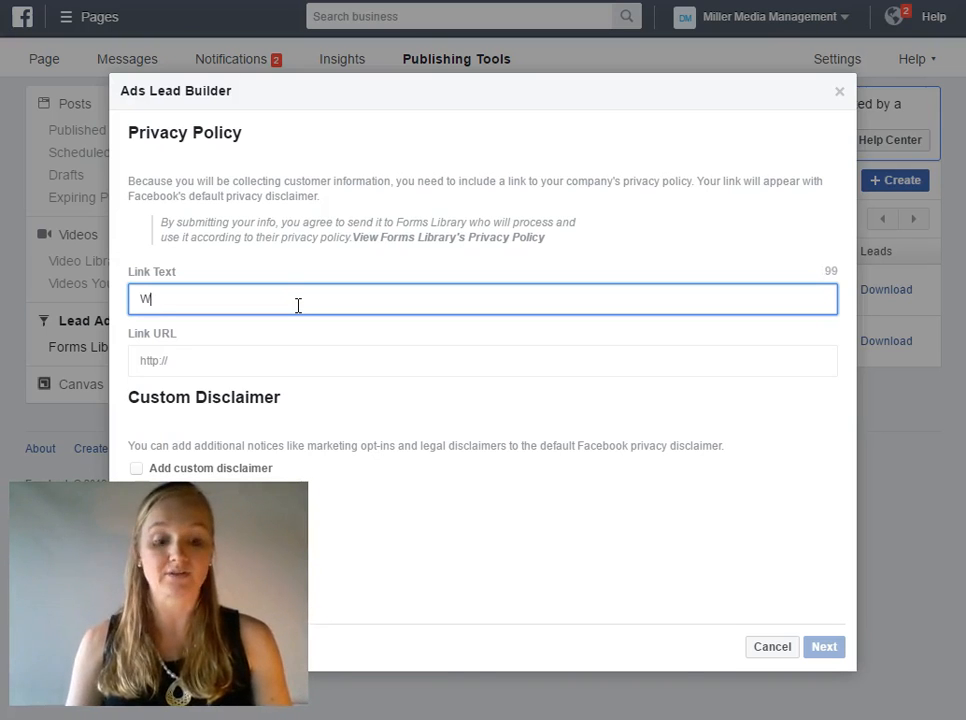
text(e promise never to sell or sha)
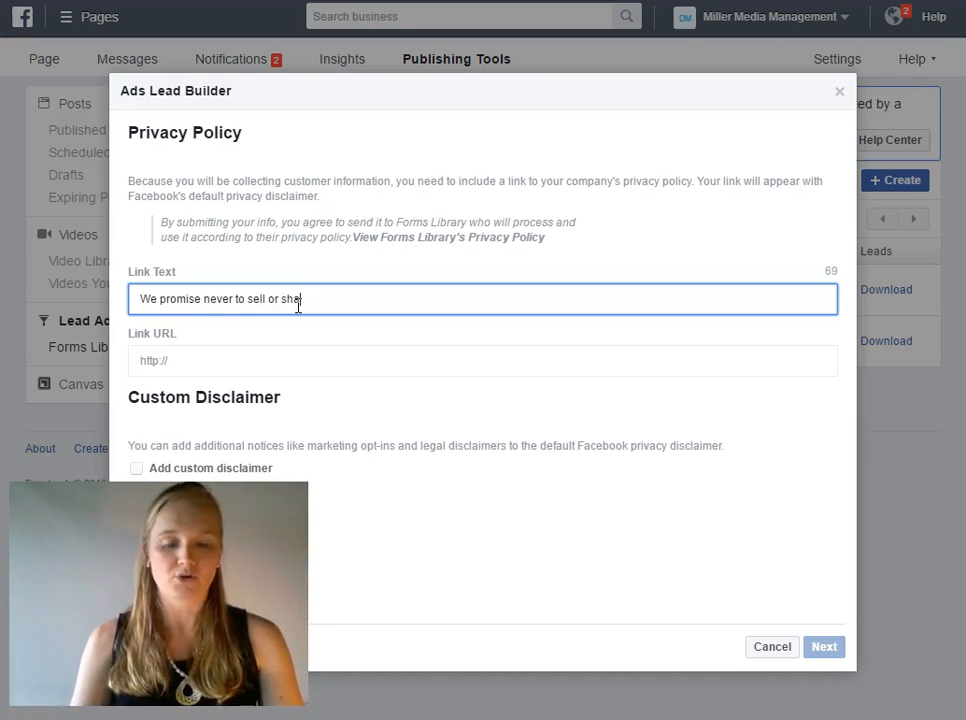
text(re your information.)
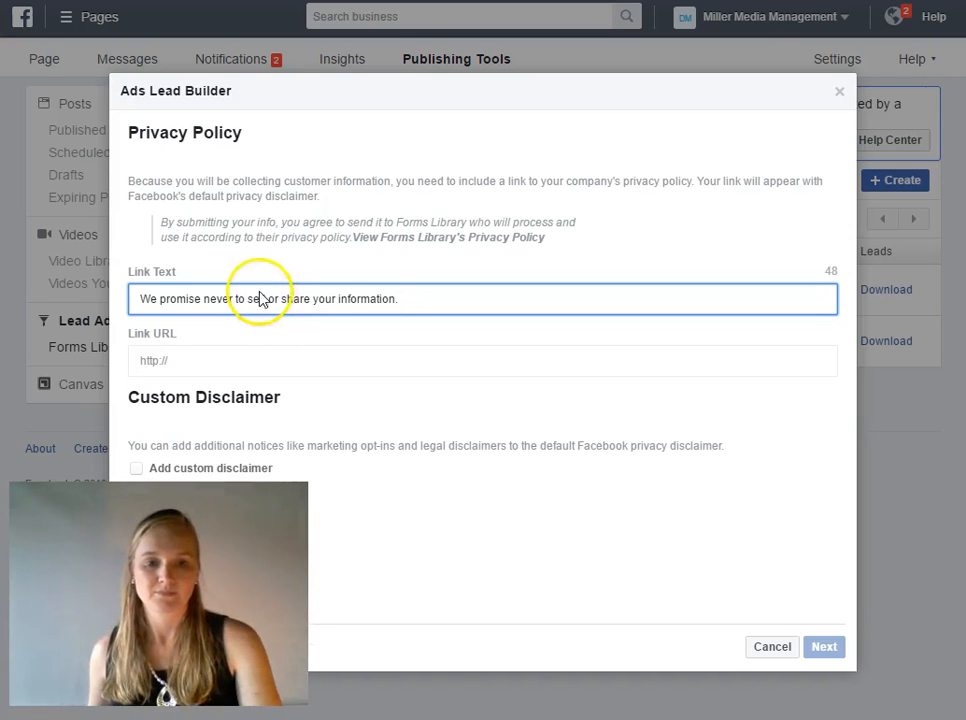
click(225, 364)
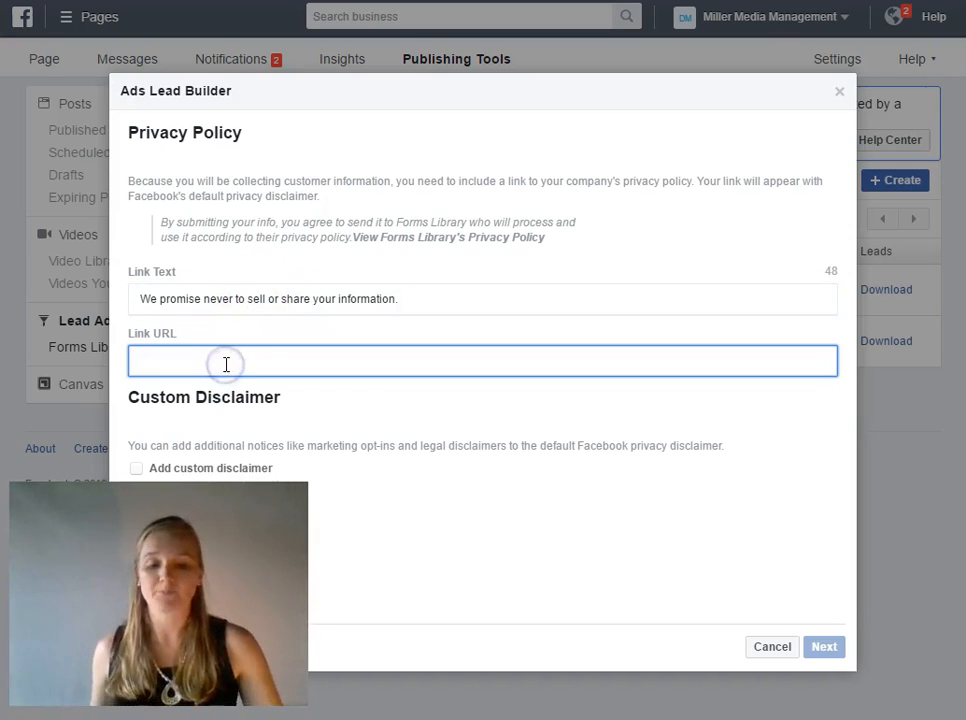
text(http://mmmsoc)
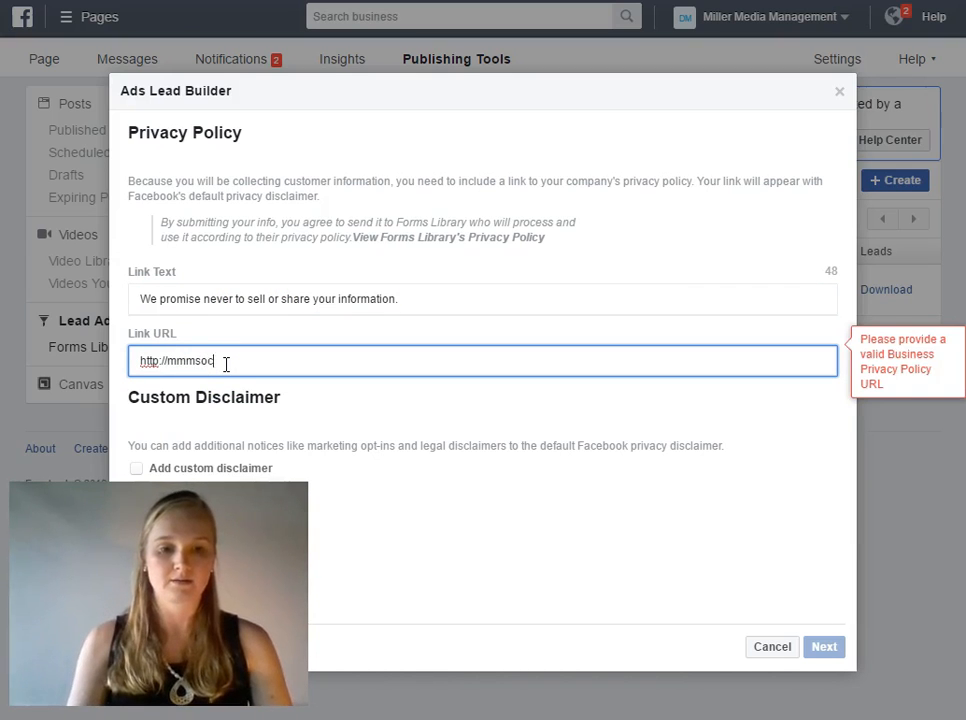
text(ialmedia.com/p)
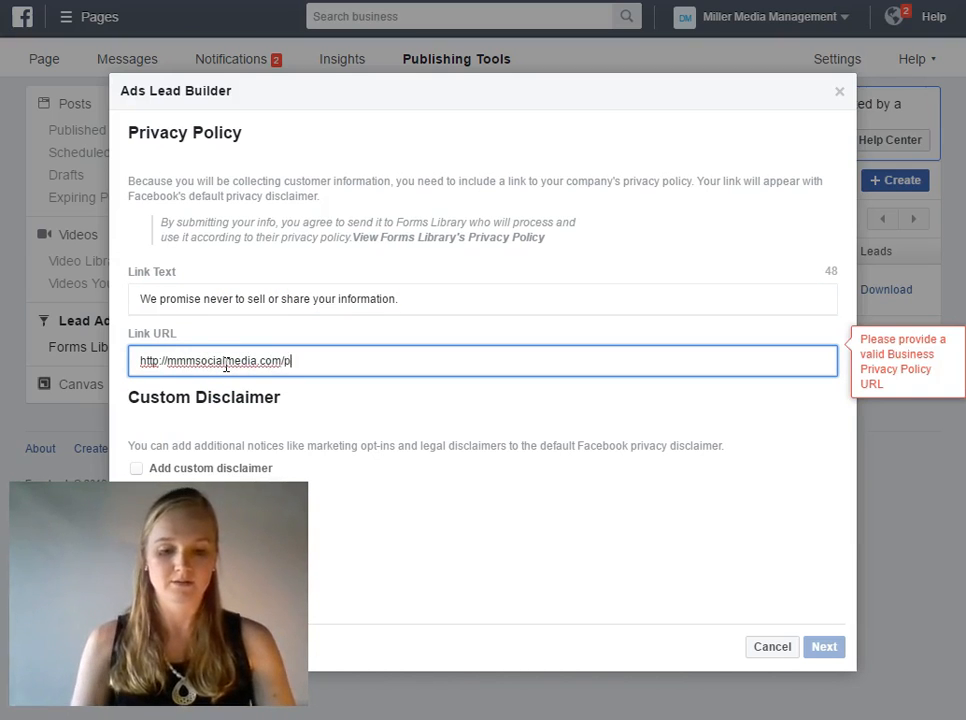
text(rivacypolicy)
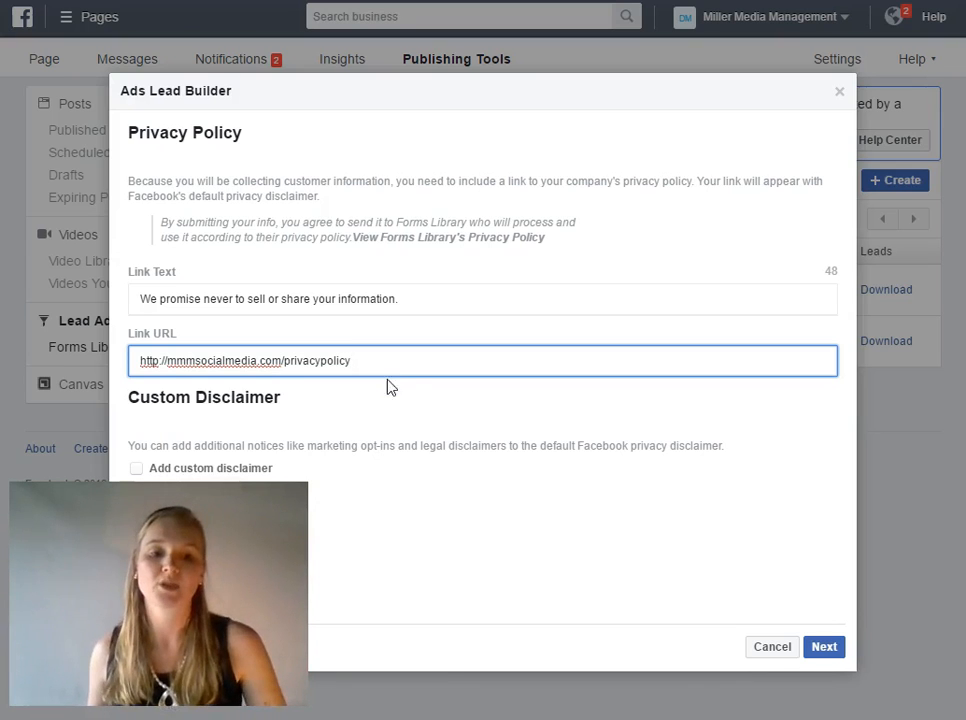
click(823, 648)
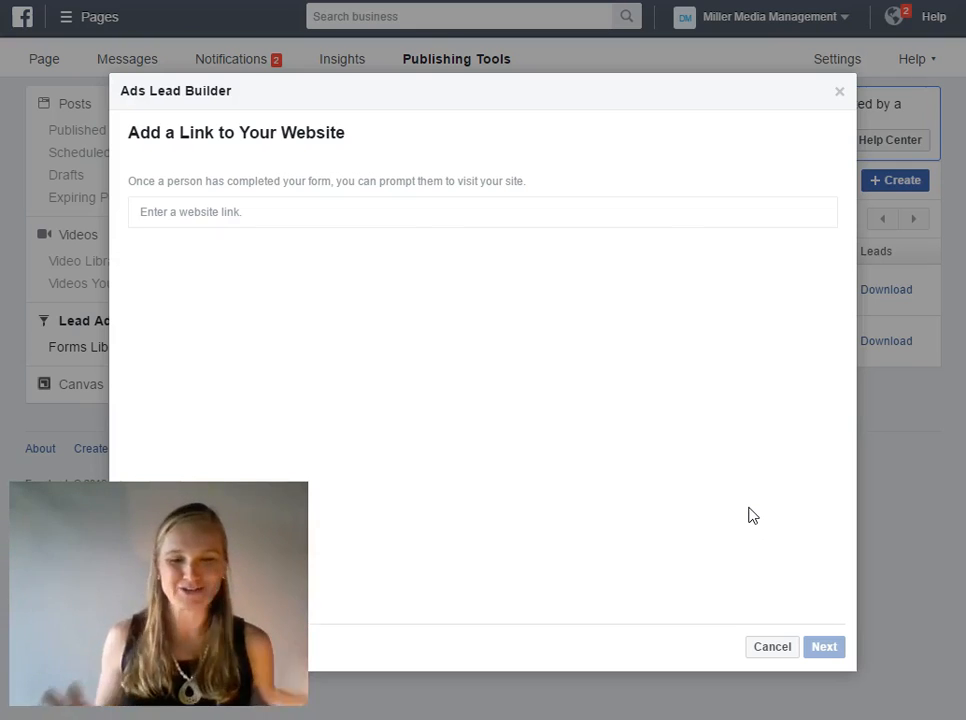
click(736, 469)
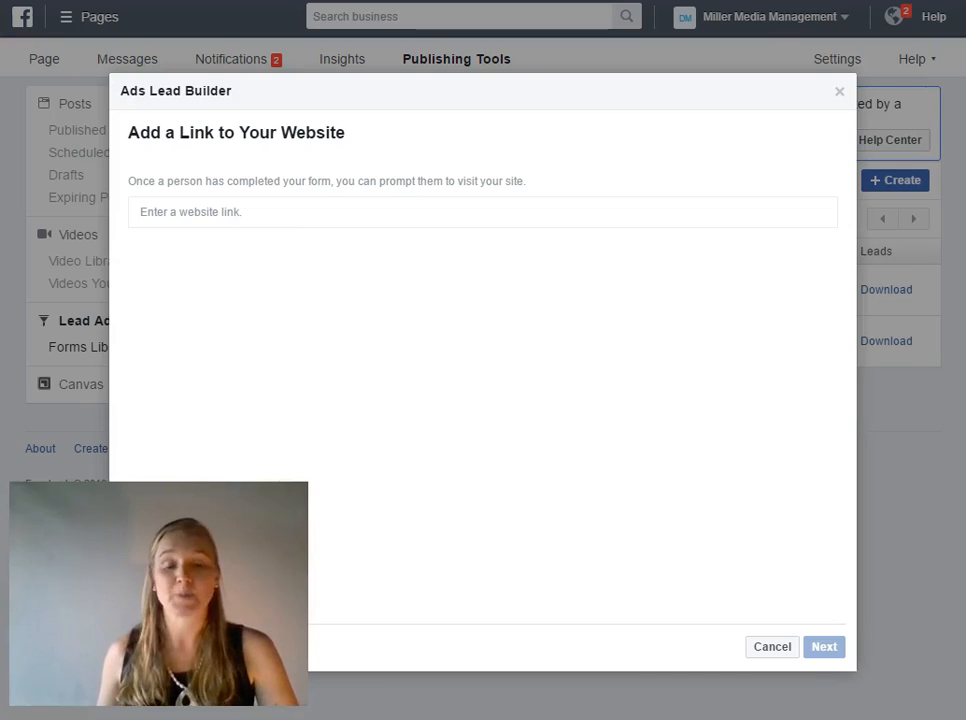
click(218, 211)
text(http://mmmsocialmedia.com/leverage-facebooks-hidden-features/)
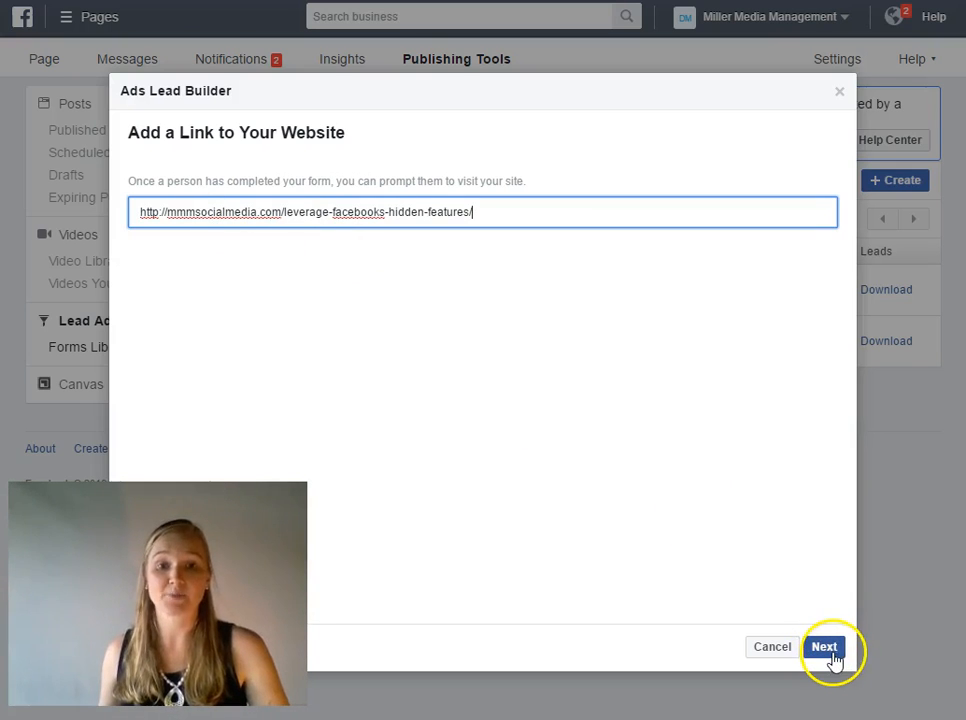
click(827, 650)
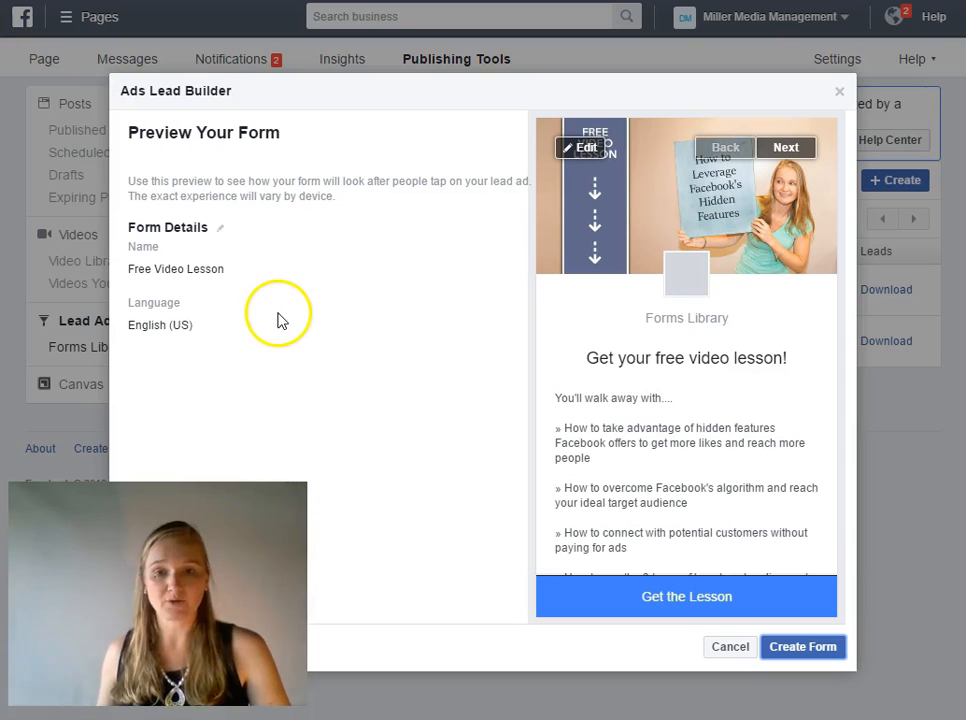
Preview the form's sign-up and thank-you screens, and create the form.
click(786, 148)
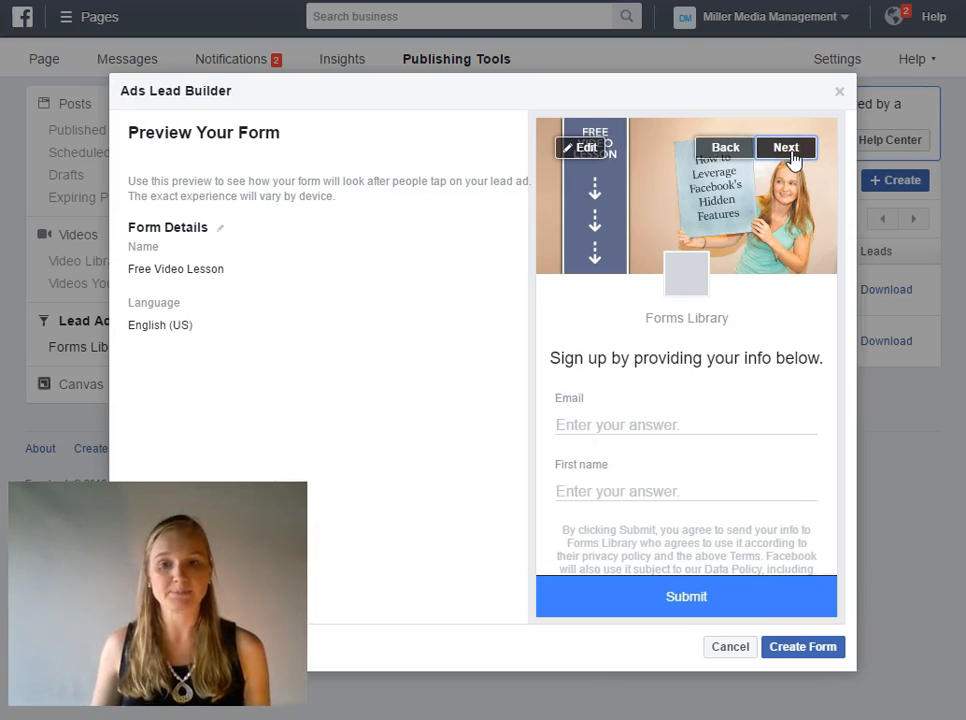
click(790, 152)
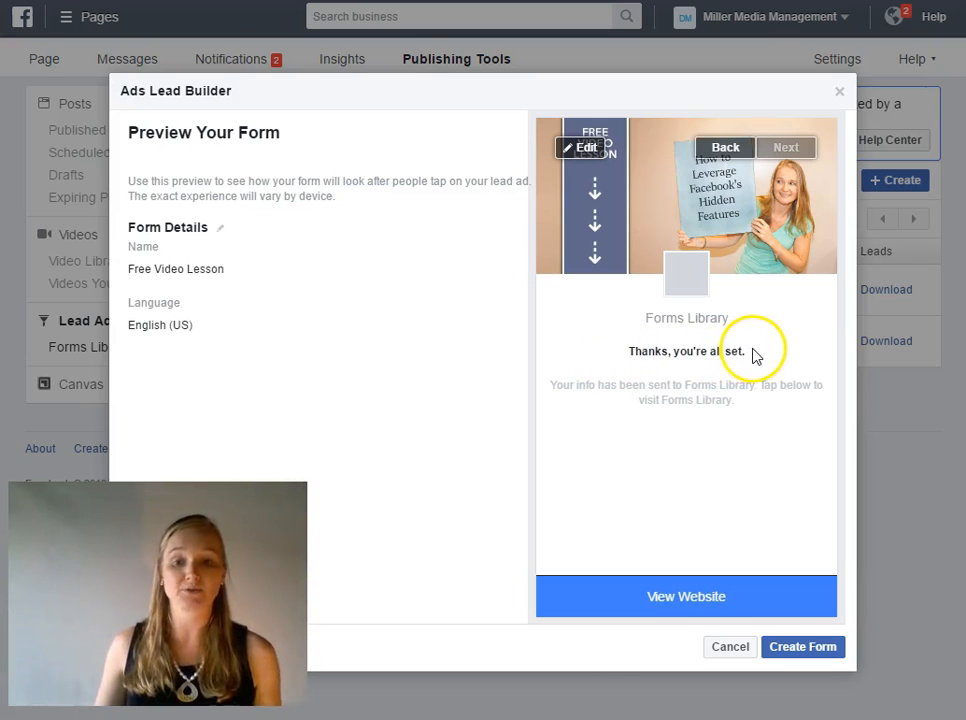
click(820, 648)
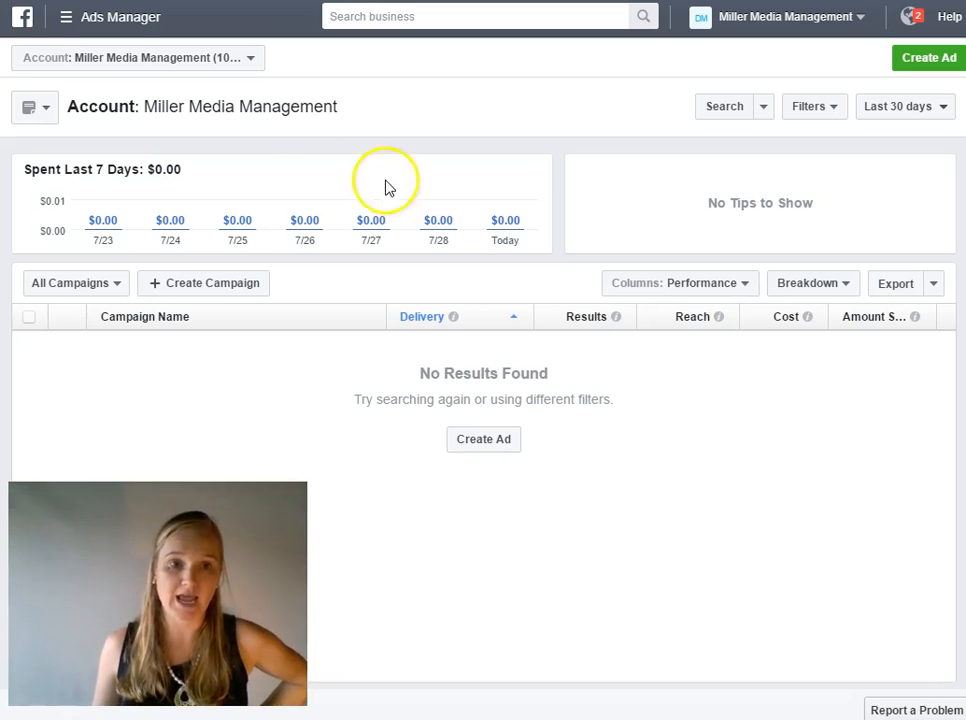
Switch from Ads Manager to Power Editor.
click(64, 26)
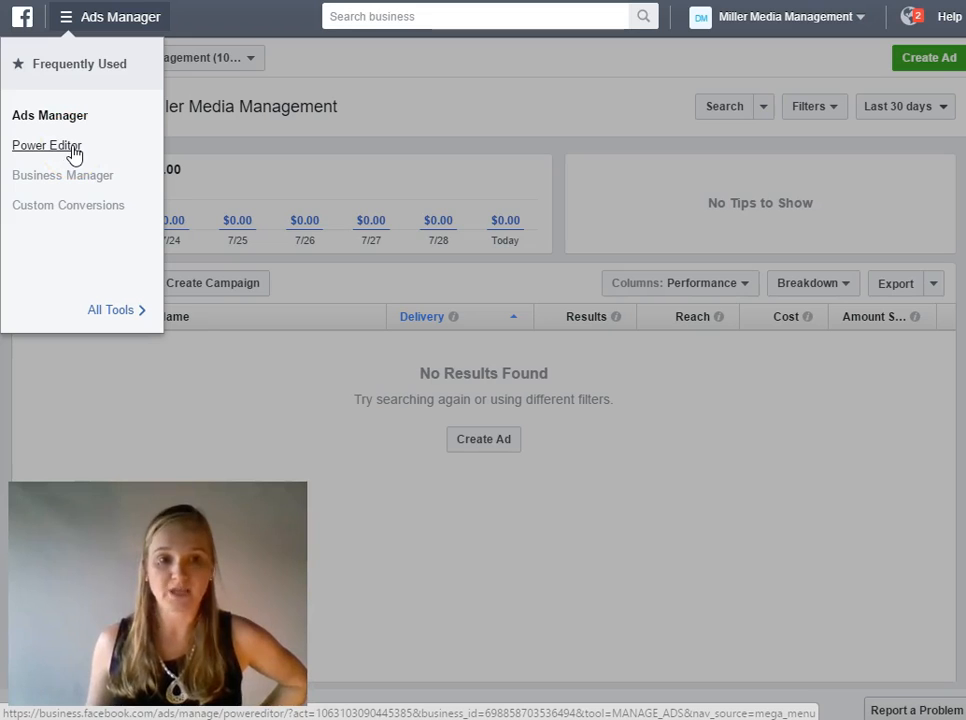
click(137, 318)
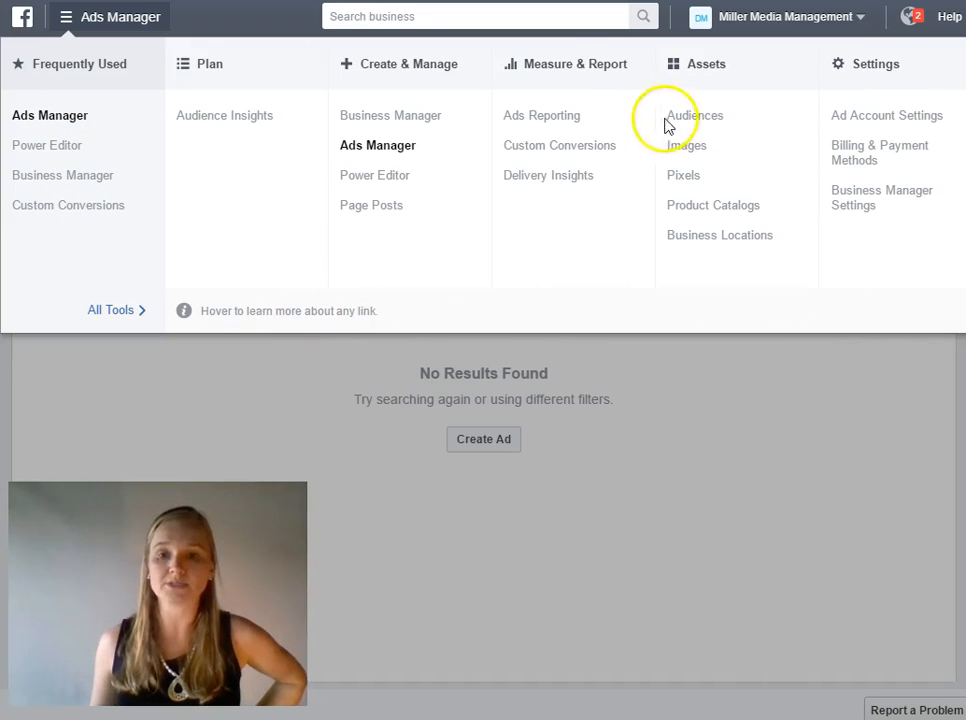
click(389, 178)
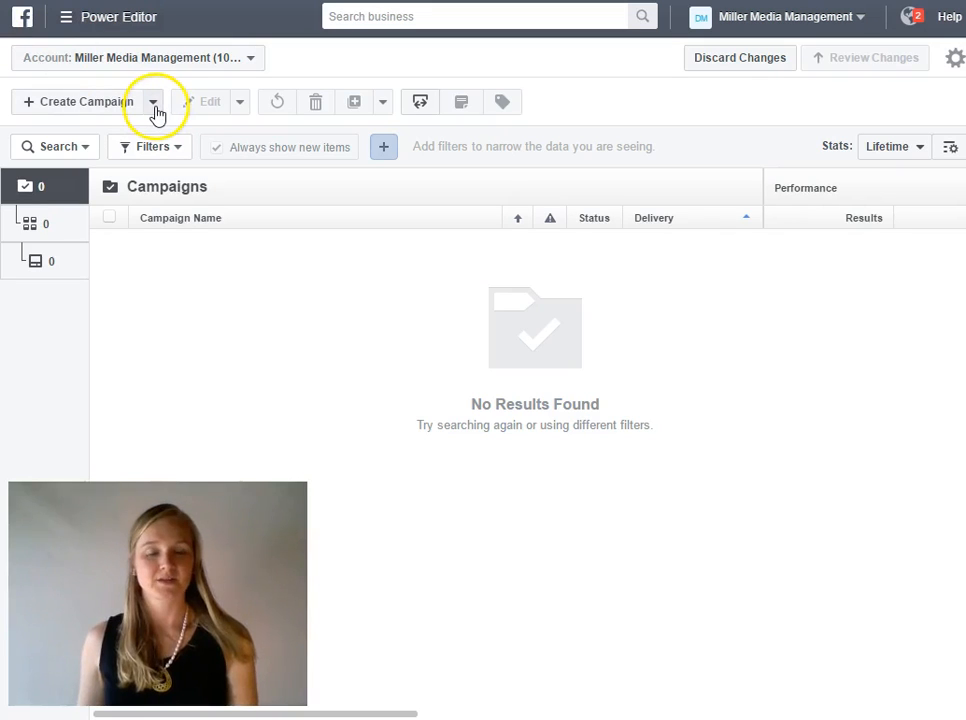
Start a new ad with a new campaign and a new ad set, and continue to the campaign objectives.
click(153, 108)
click(147, 160)
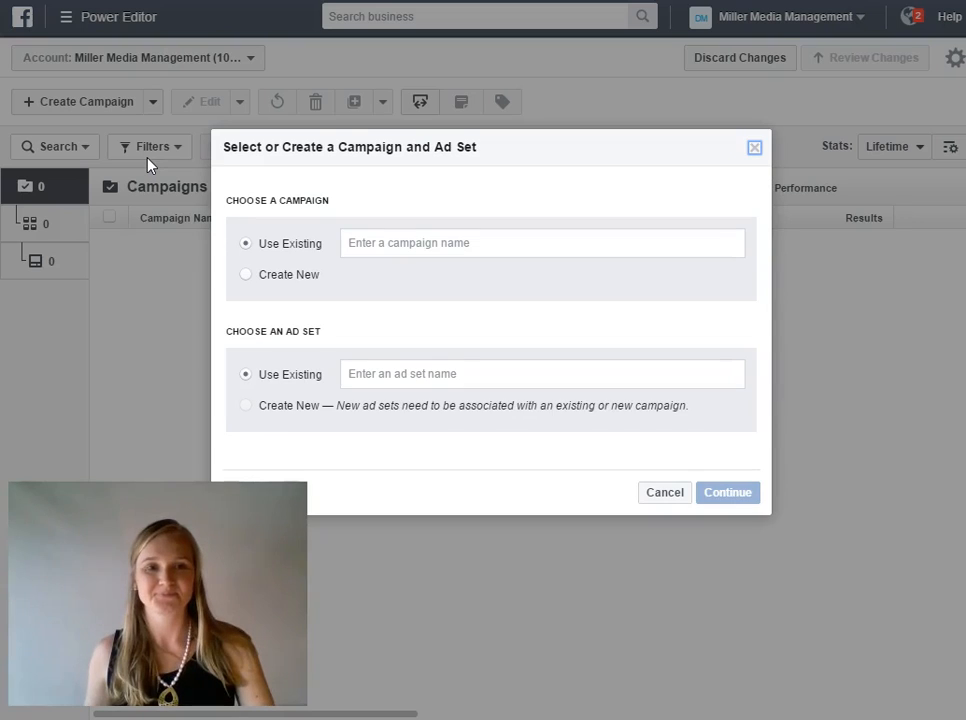
click(281, 276)
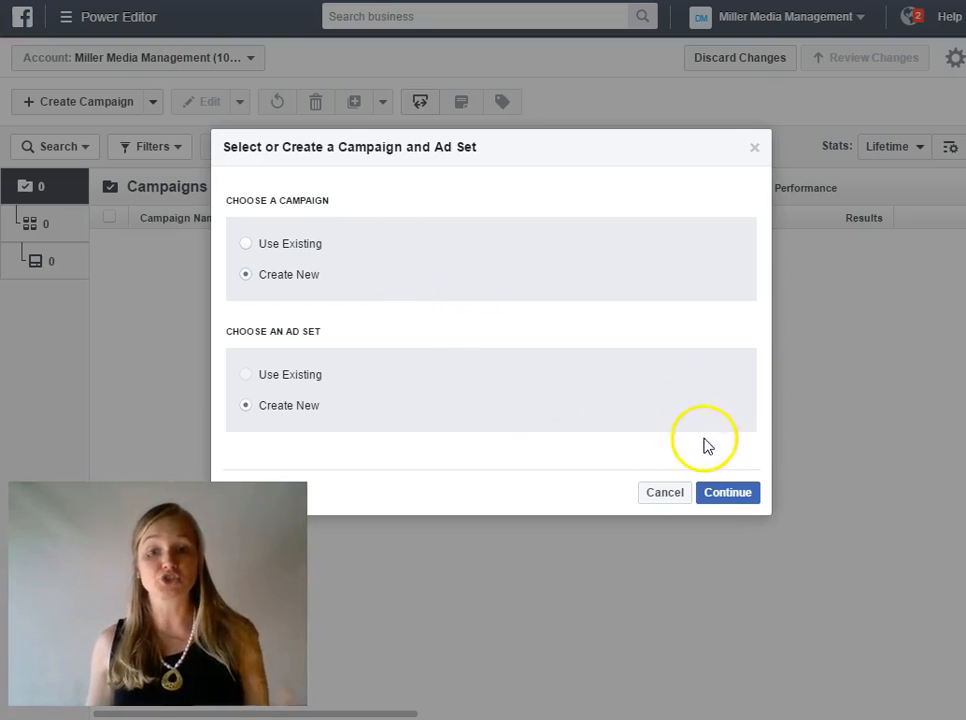
click(727, 499)
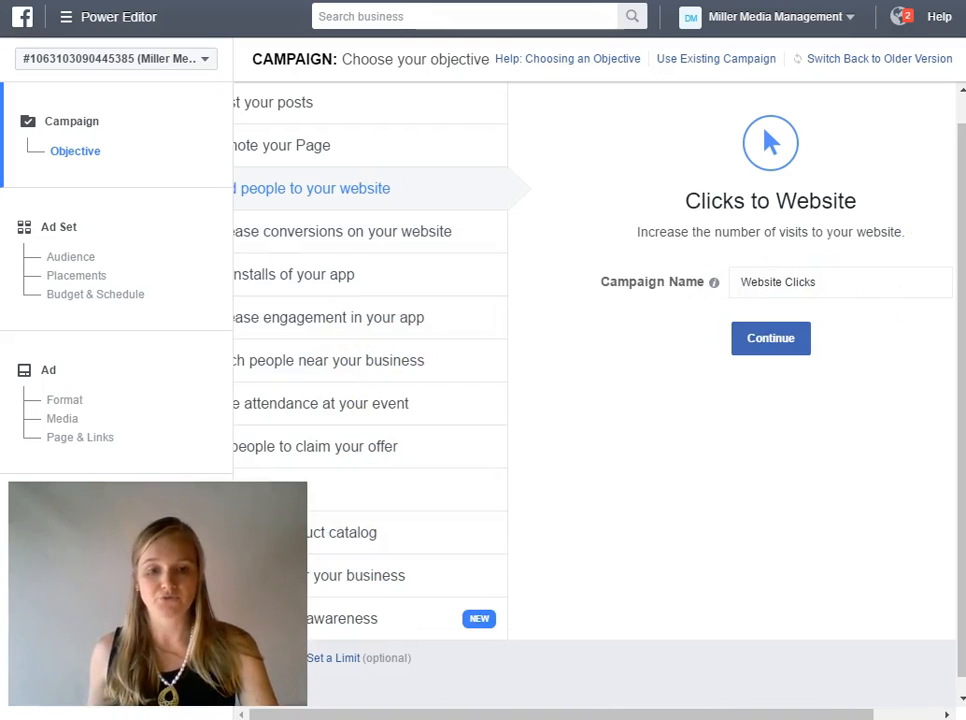
scroll(440, 280, left, 3)
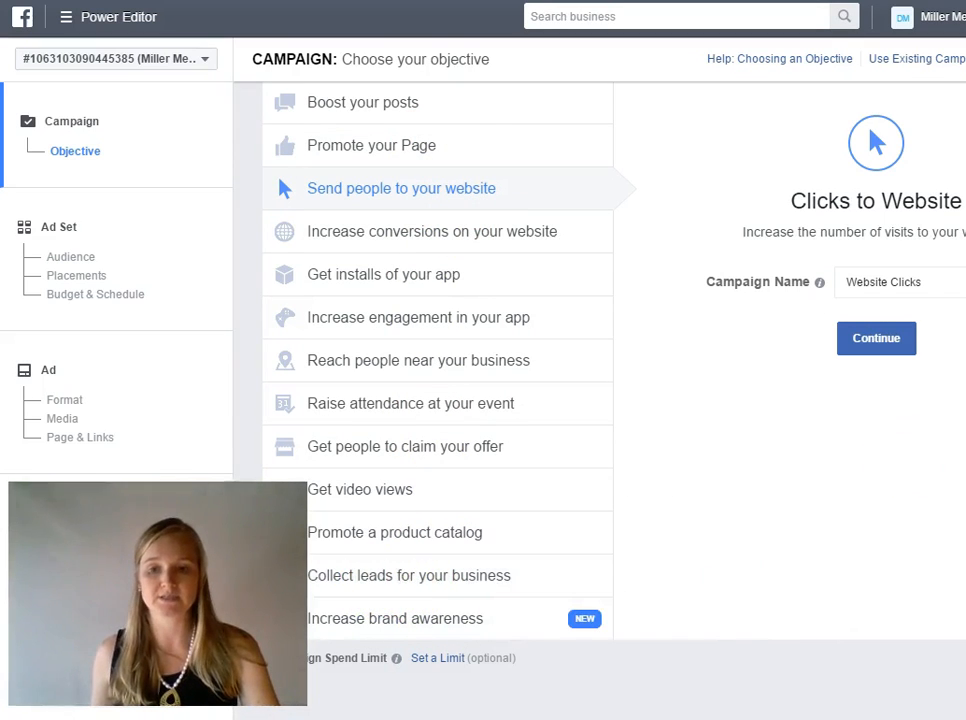
Choose the Collect leads for your business objective, name the campaign Lead Generation - Free Video Lesson, and continue to the ad set.
click(384, 582)
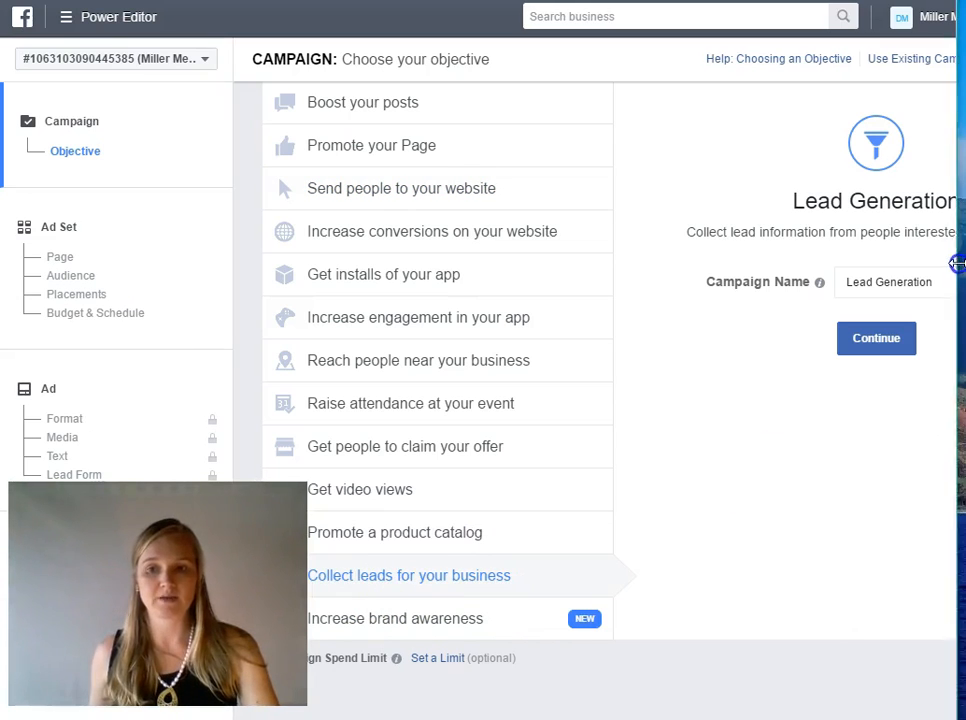
scroll(727, 287, right, 2)
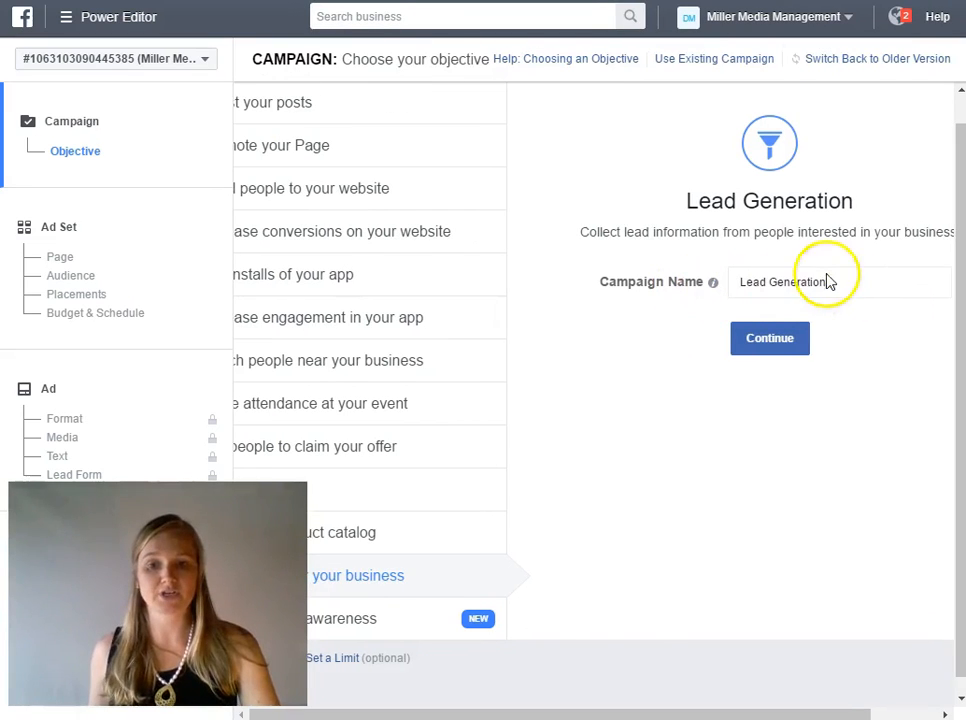
click(839, 282)
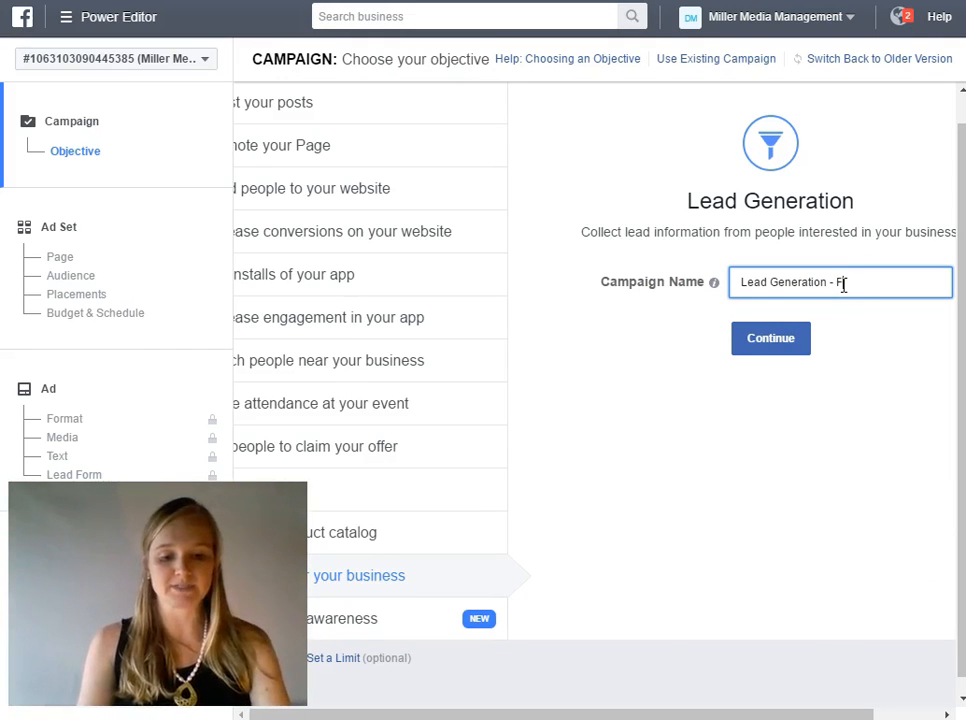
text(- Free Video Lesson)
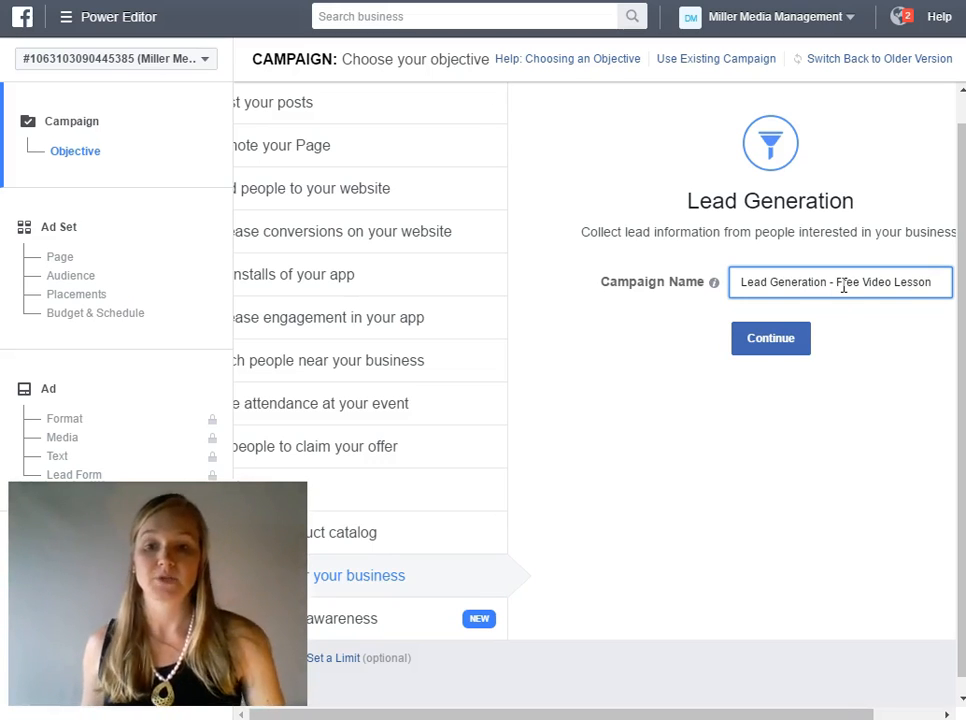
click(789, 338)
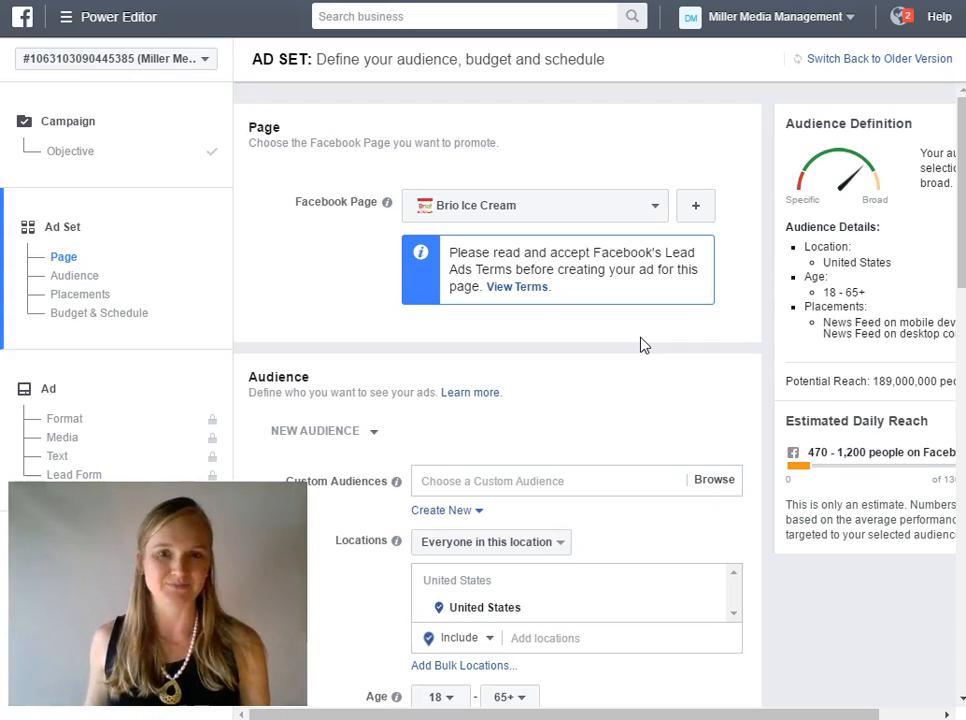
Find the Miller Media Management page and set it as the Facebook Page to promote.
click(657, 209)
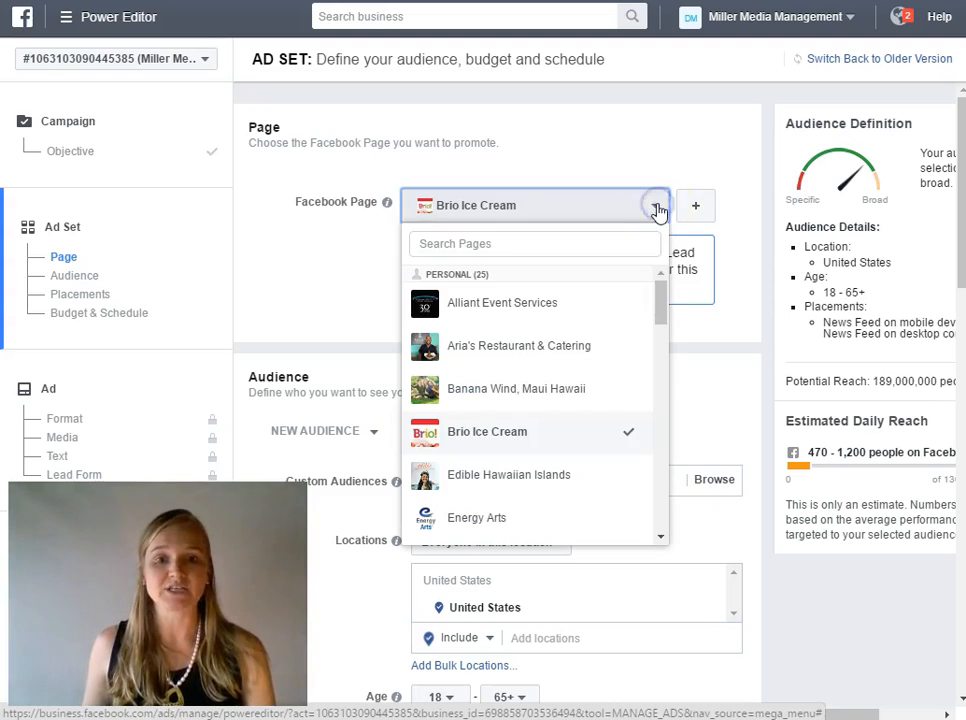
click(609, 245)
text(fa)
key(BackSpace)
key(BackSpace)
text(da)
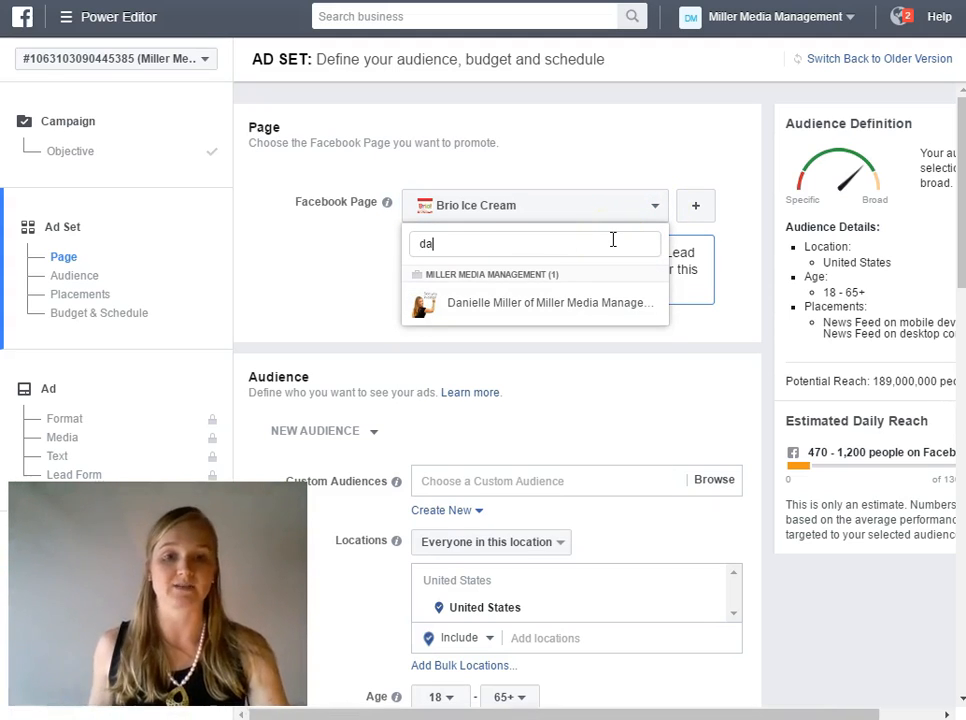
click(598, 300)
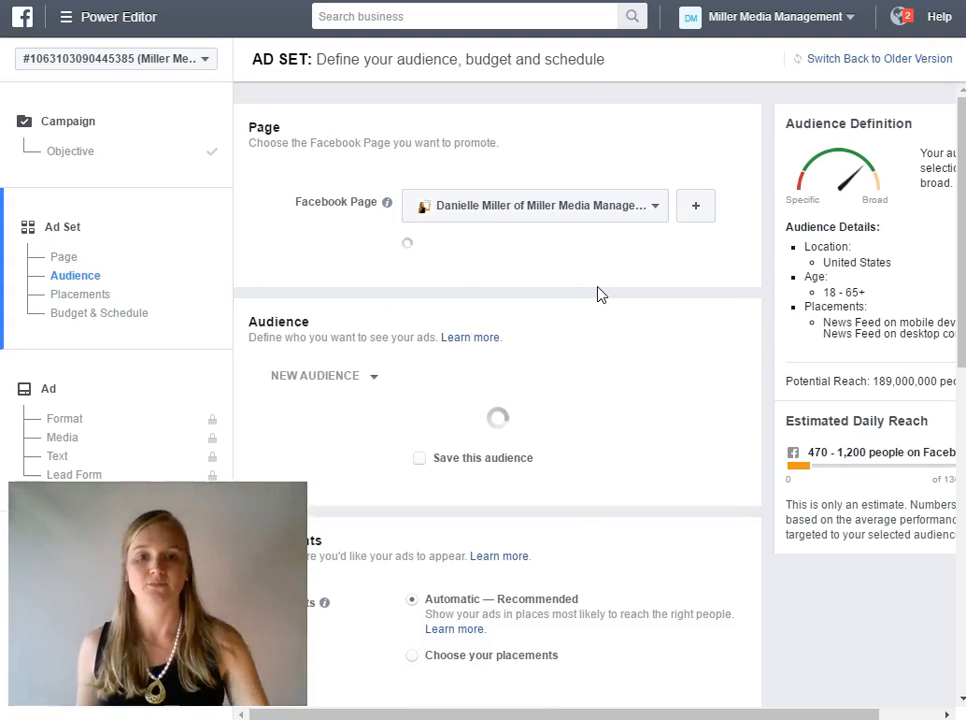
Open Facebook's Lead Ads Terms for the selected page and agree to them.
scroll(517, 341, down, 1)
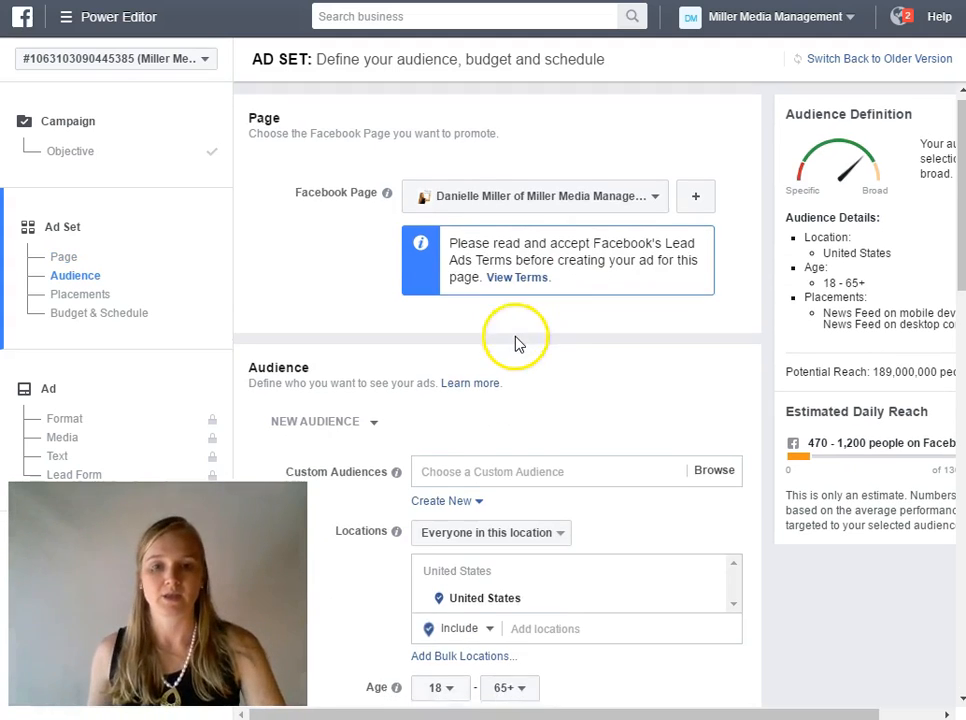
scroll(517, 341, down, 1)
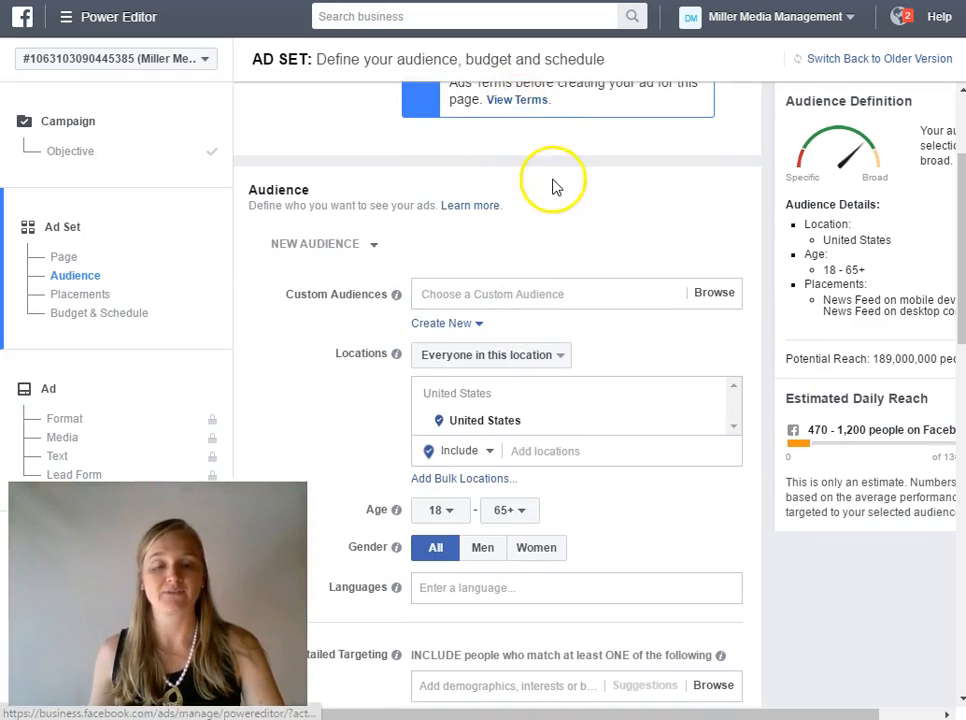
scroll(520, 192, up, 2)
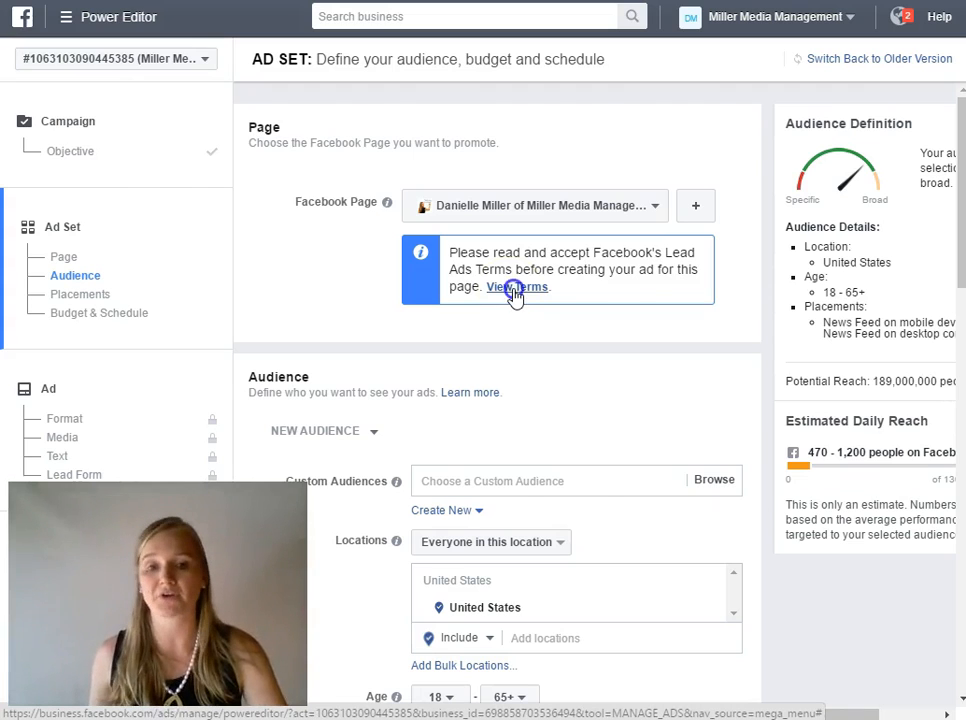
click(514, 289)
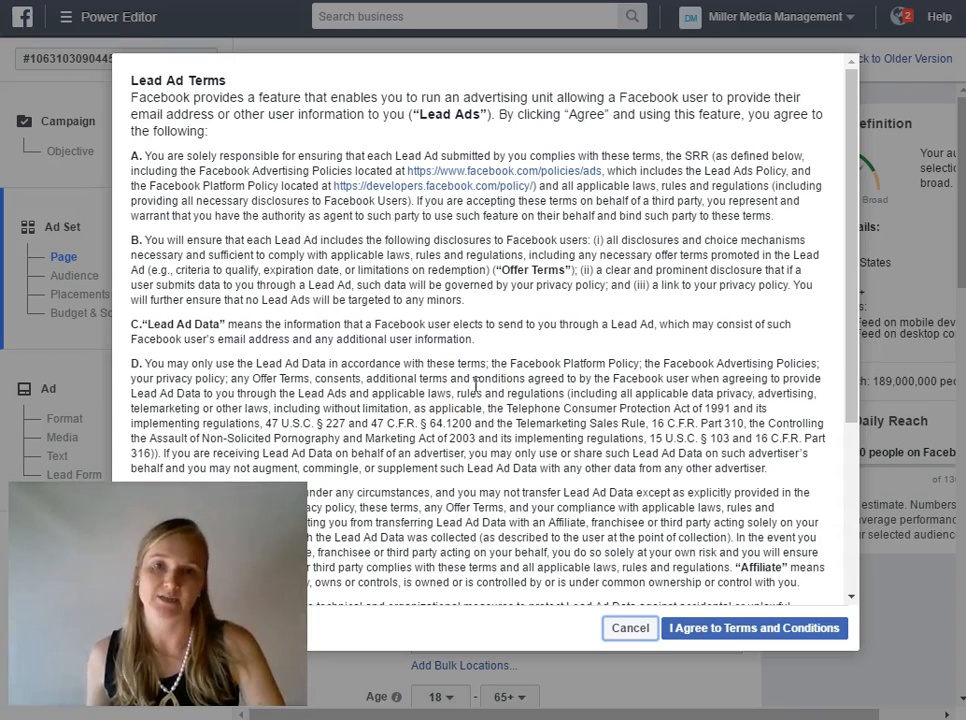
click(732, 628)
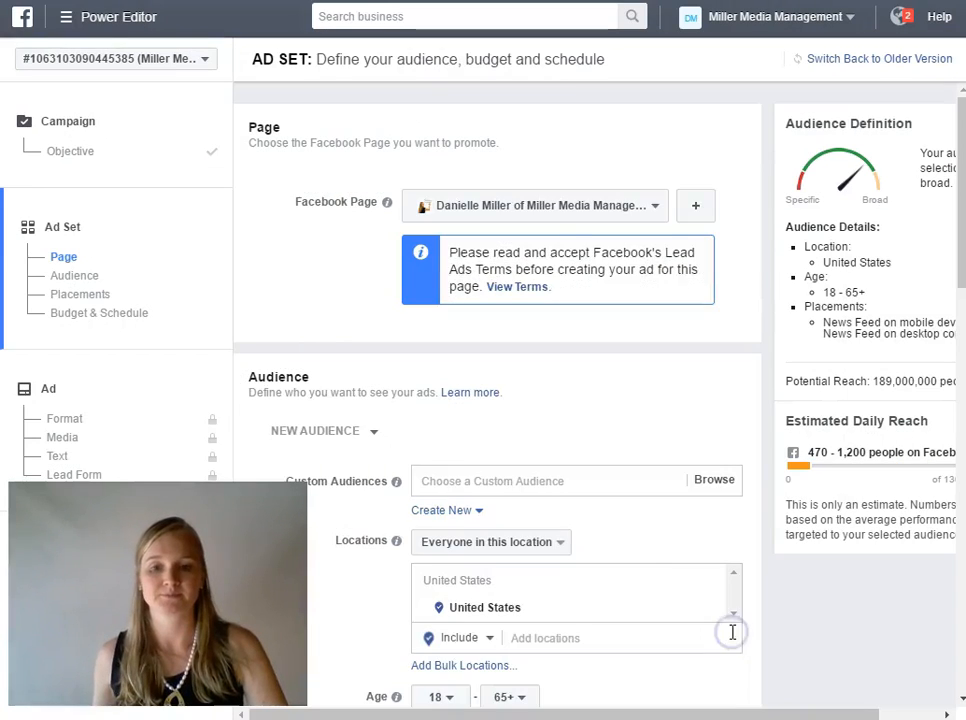
click(554, 405)
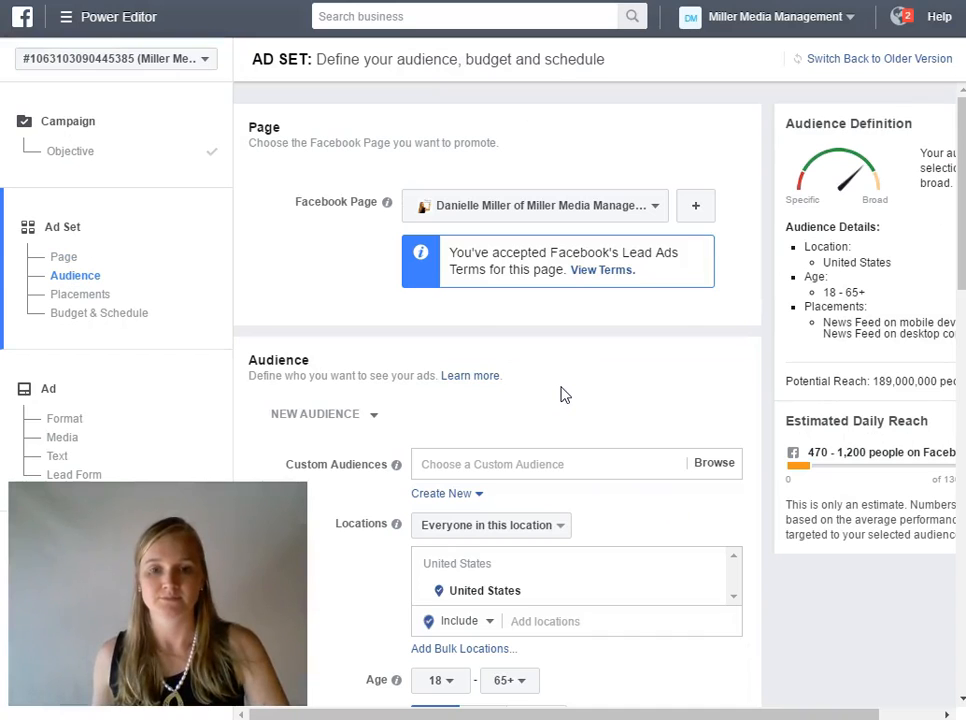
Use the saved audience FB Admins, US W 28-55 for the ad set.
scroll(561, 395, down, 2)
click(496, 121)
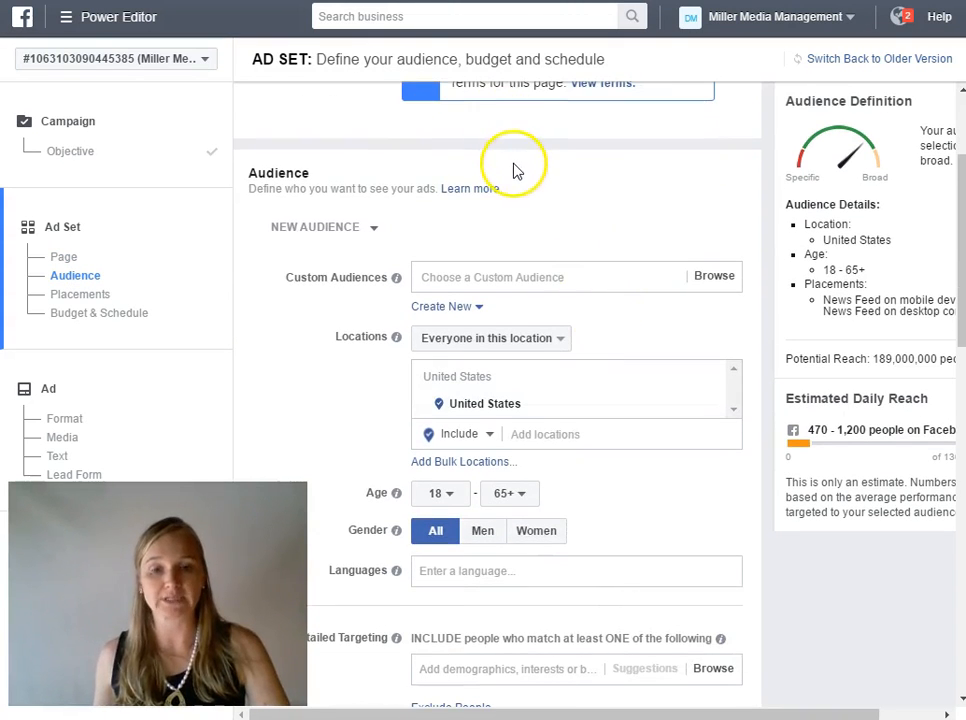
scroll(517, 178, down, 1)
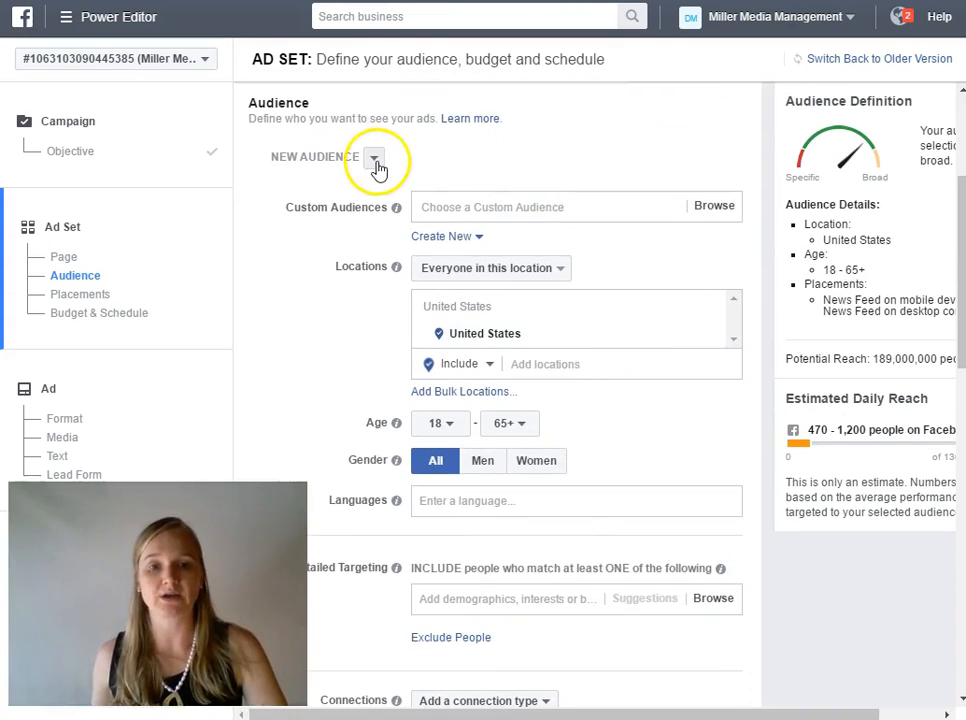
click(375, 159)
click(423, 251)
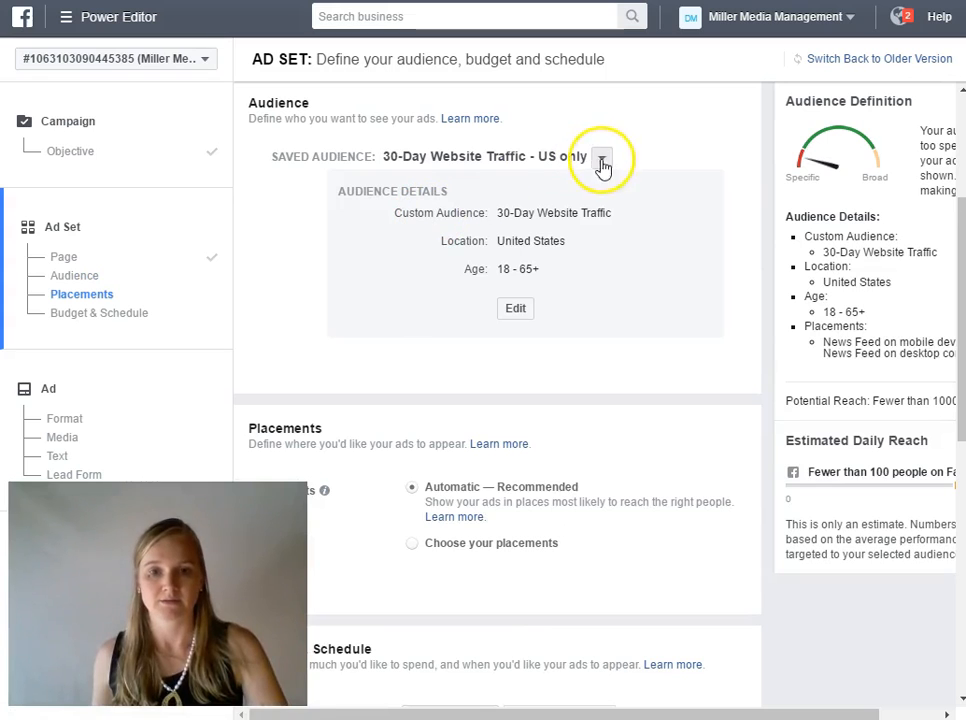
click(514, 310)
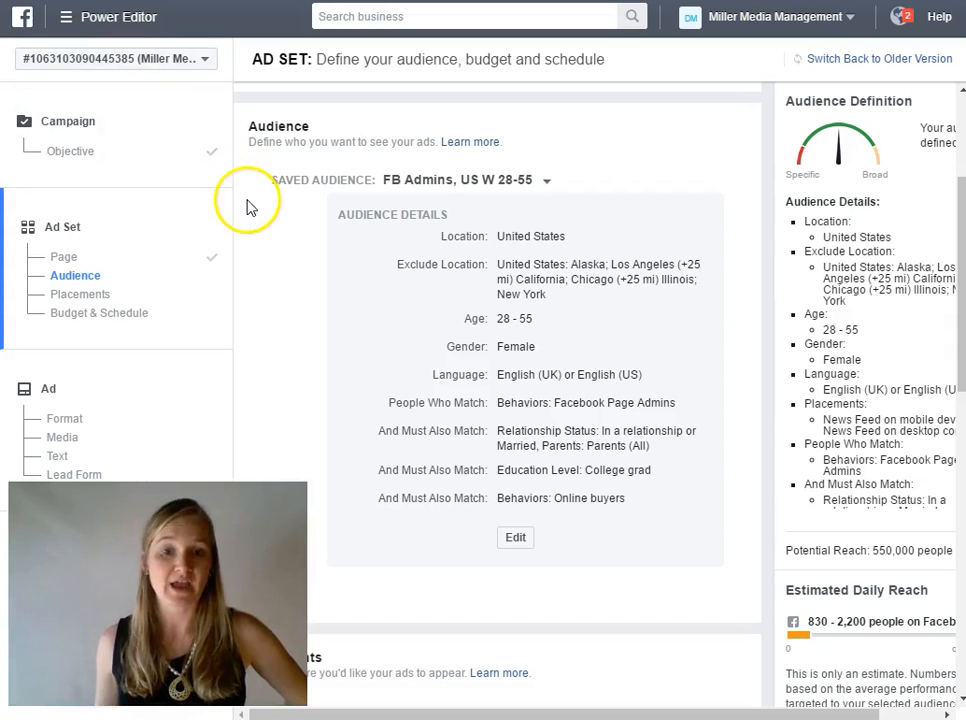
Switch the ad set to manually chosen placements, with Mobile News Feed and Desktop News Feed.
scroll(250, 222, down, 4)
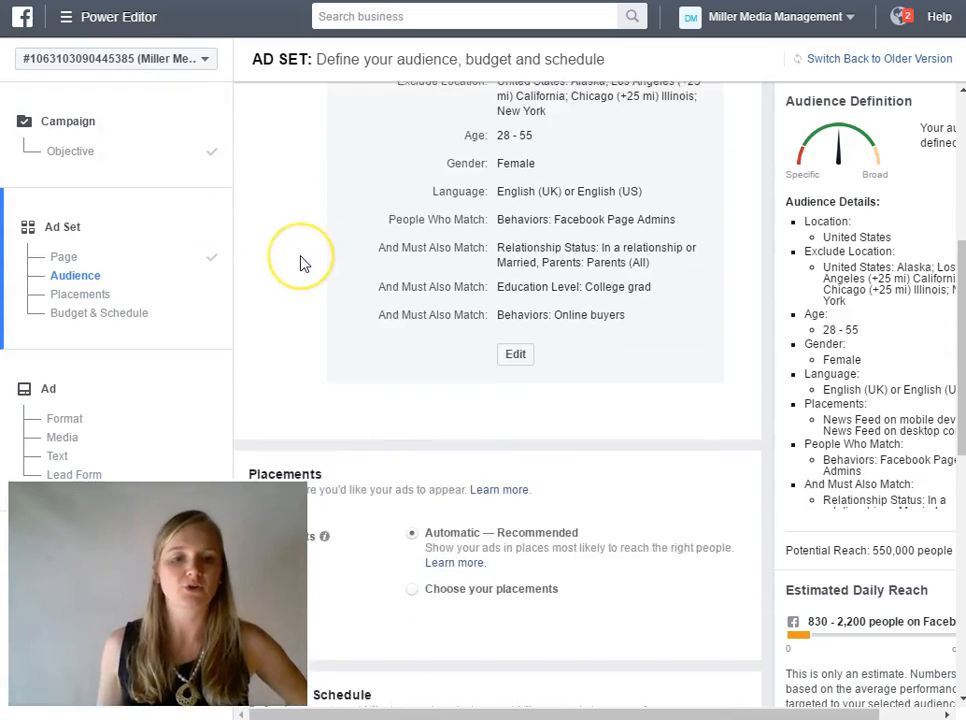
scroll(304, 262, down, 7)
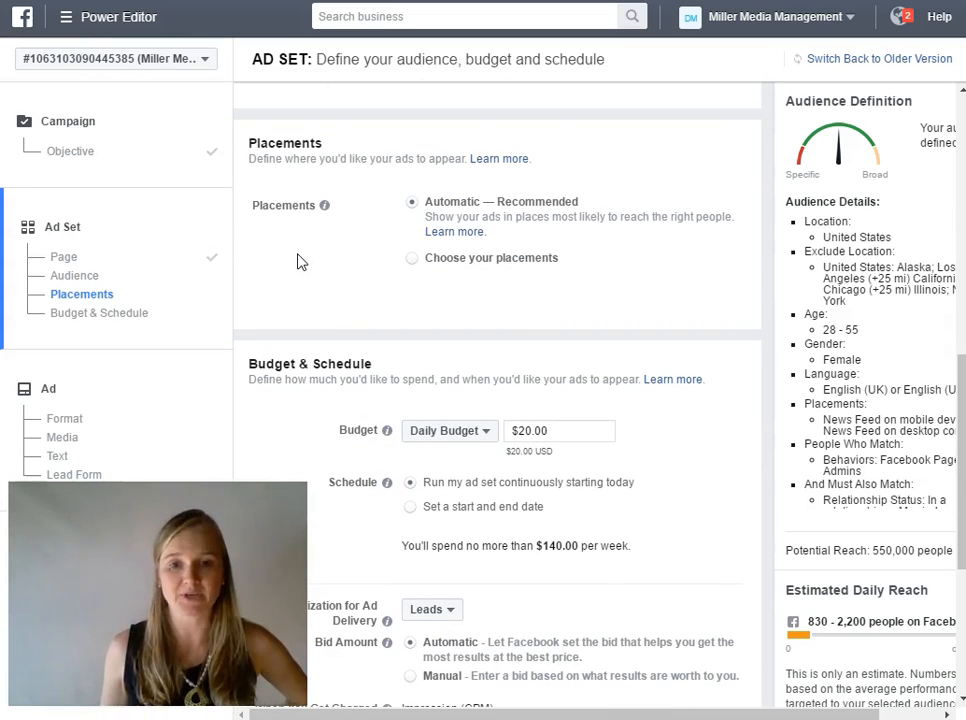
click(413, 258)
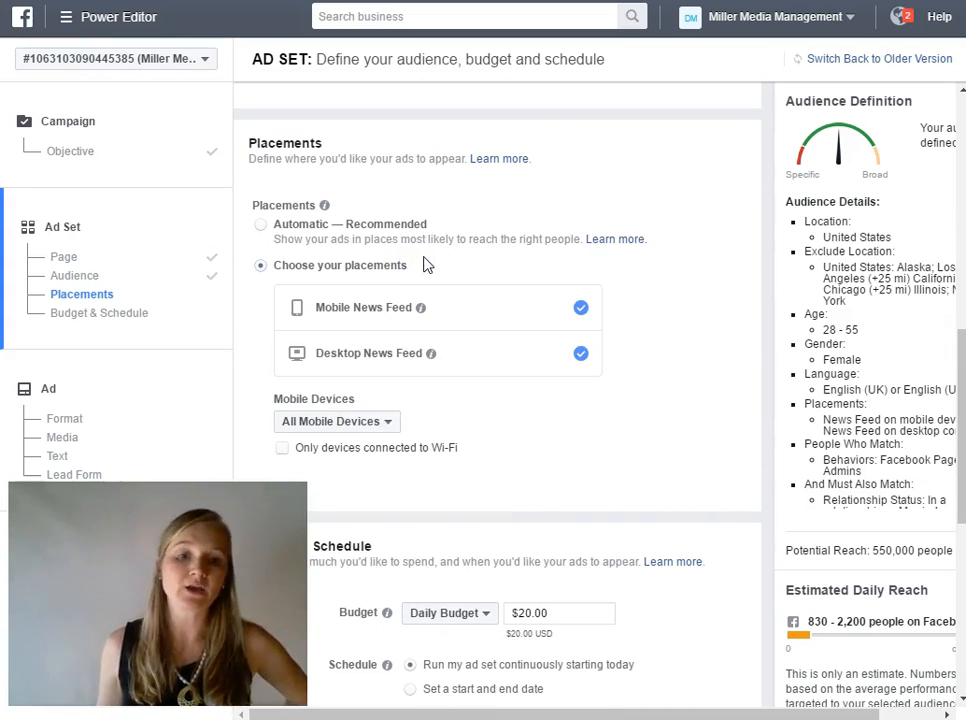
scroll(425, 265, down, 1)
mouse_move(424, 267)
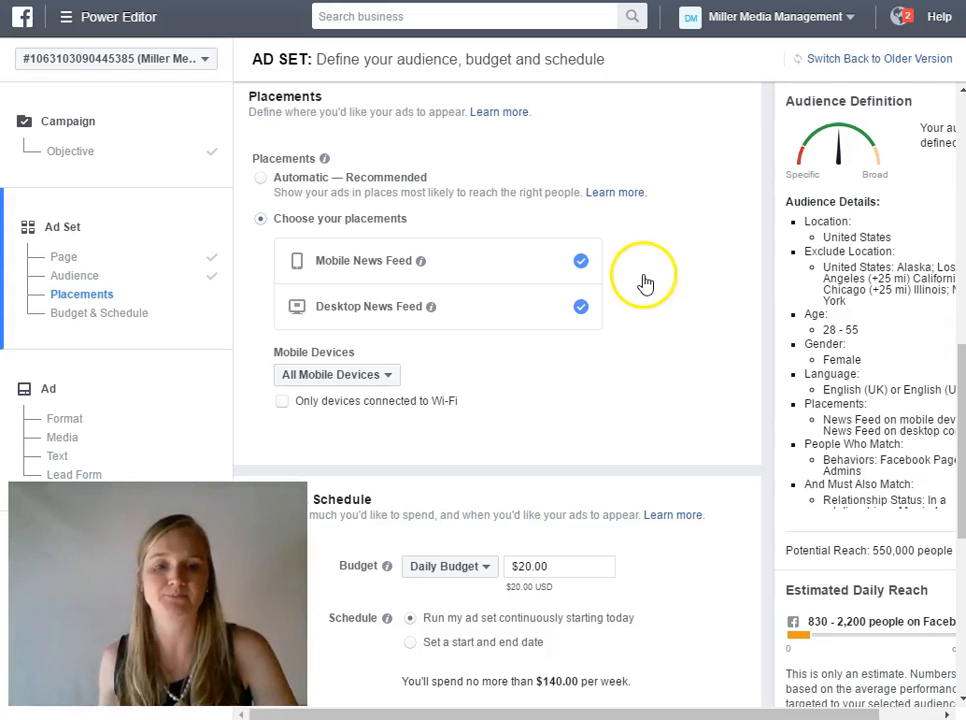
Set the ad set's daily budget to $10.00.
scroll(643, 278, down, 3)
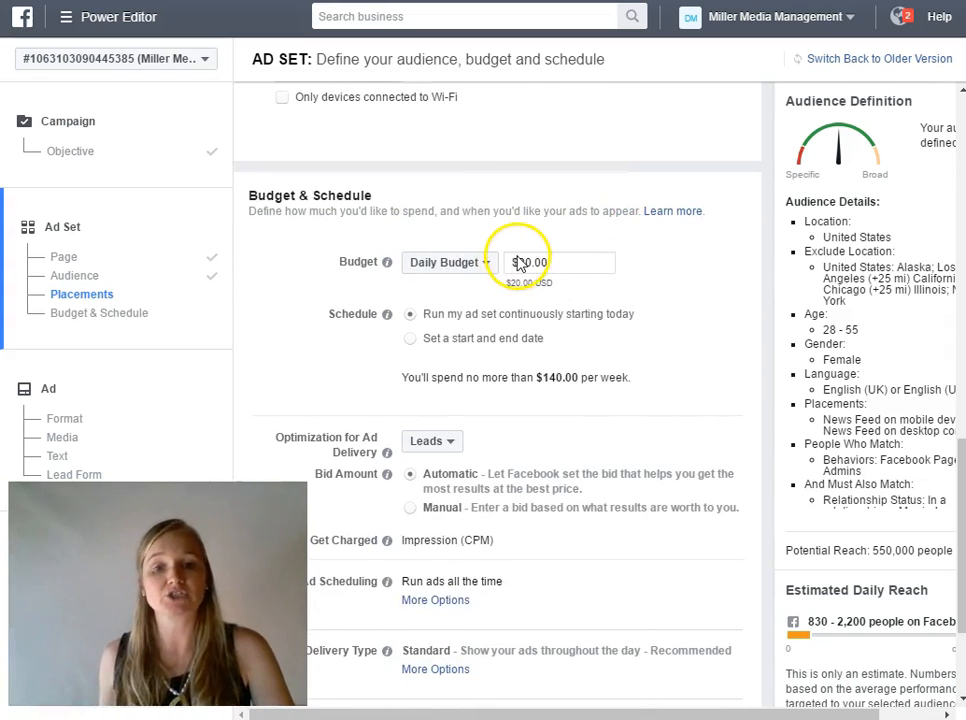
click(517, 262)
drag(531, 263, 514, 262)
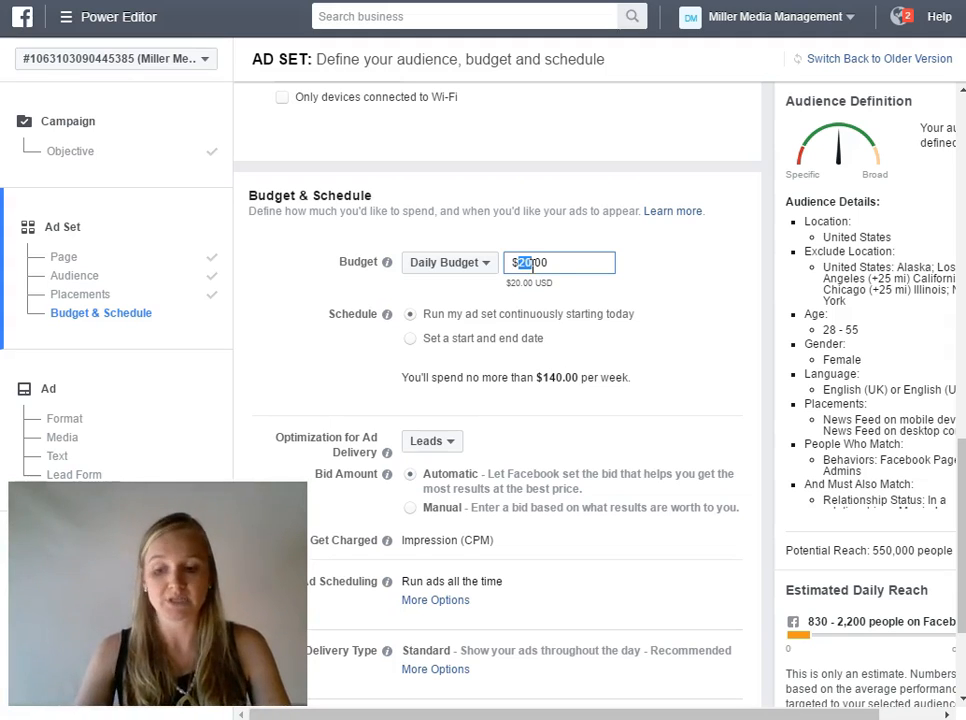
text(10)
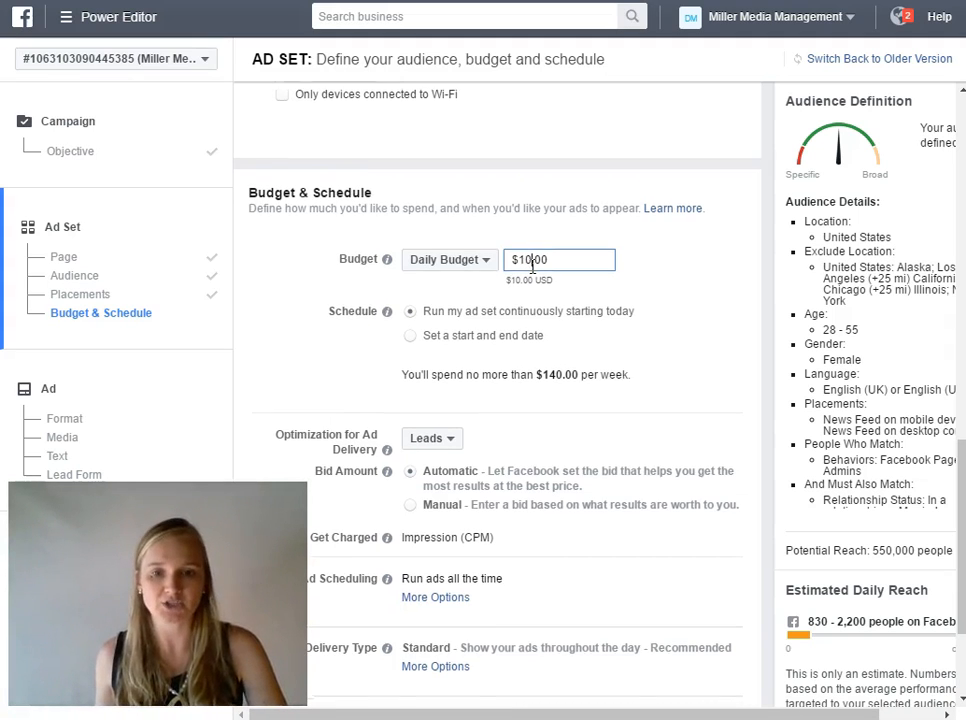
Schedule the ad set with a start and end date, ending on August 16, 2016.
scroll(532, 261, down, 1)
click(488, 276)
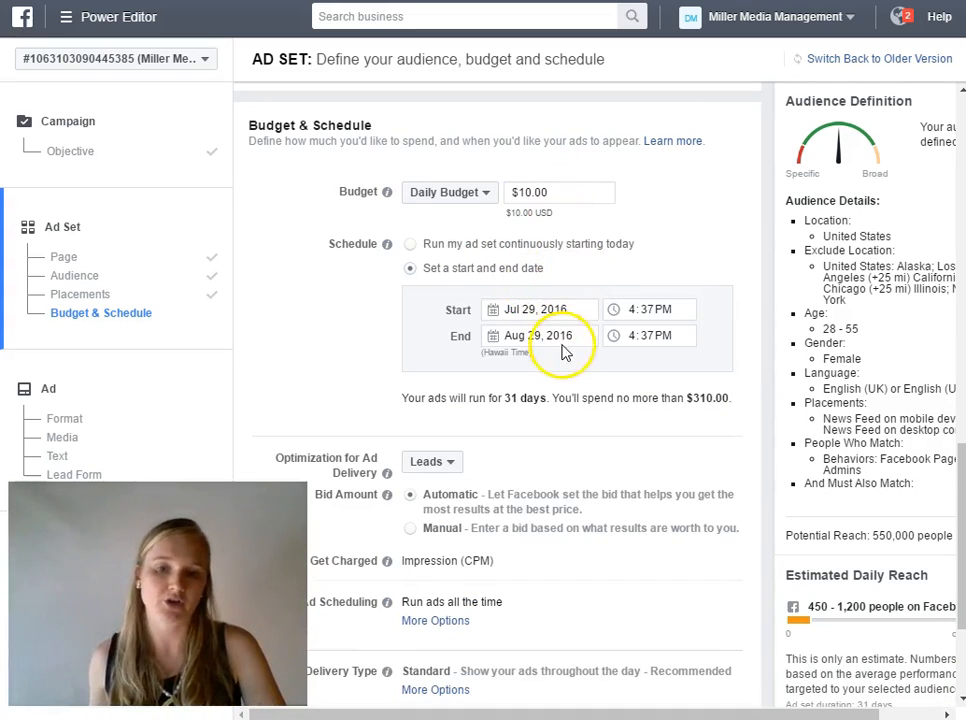
click(560, 337)
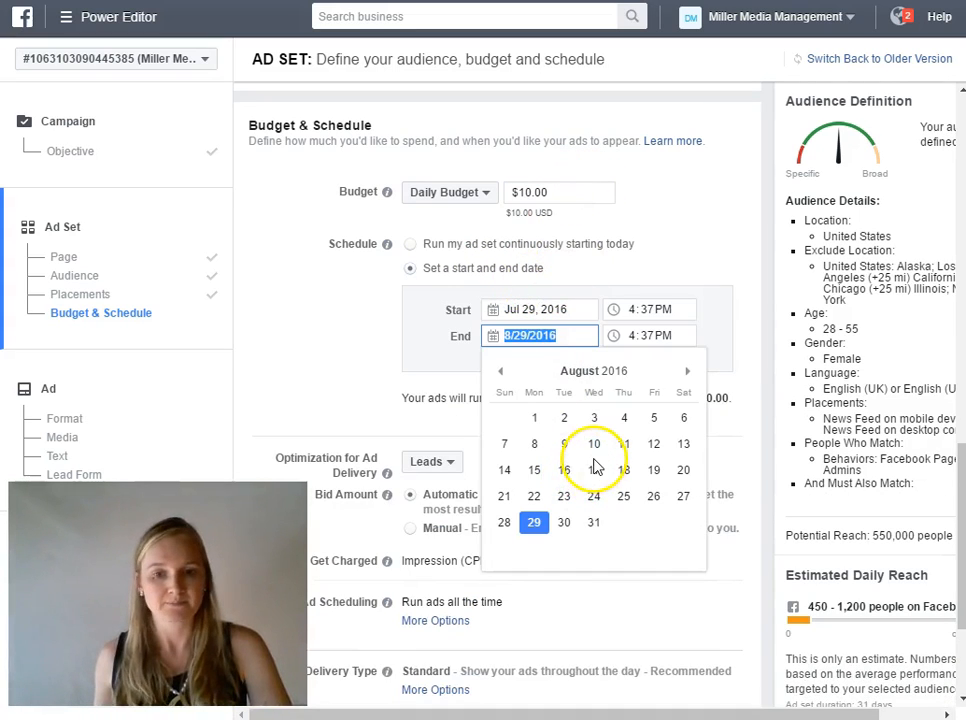
click(564, 470)
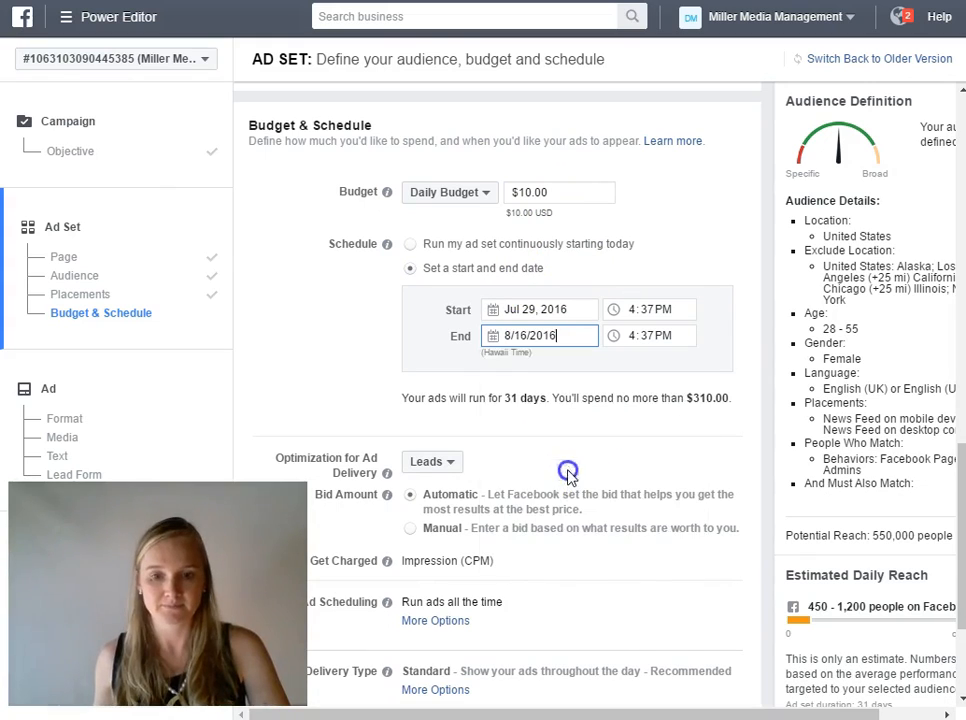
Review the bidding and delivery options, name the ad set FB Admins, and continue to the ad's format, media and text settings.
scroll(502, 408, down, 2)
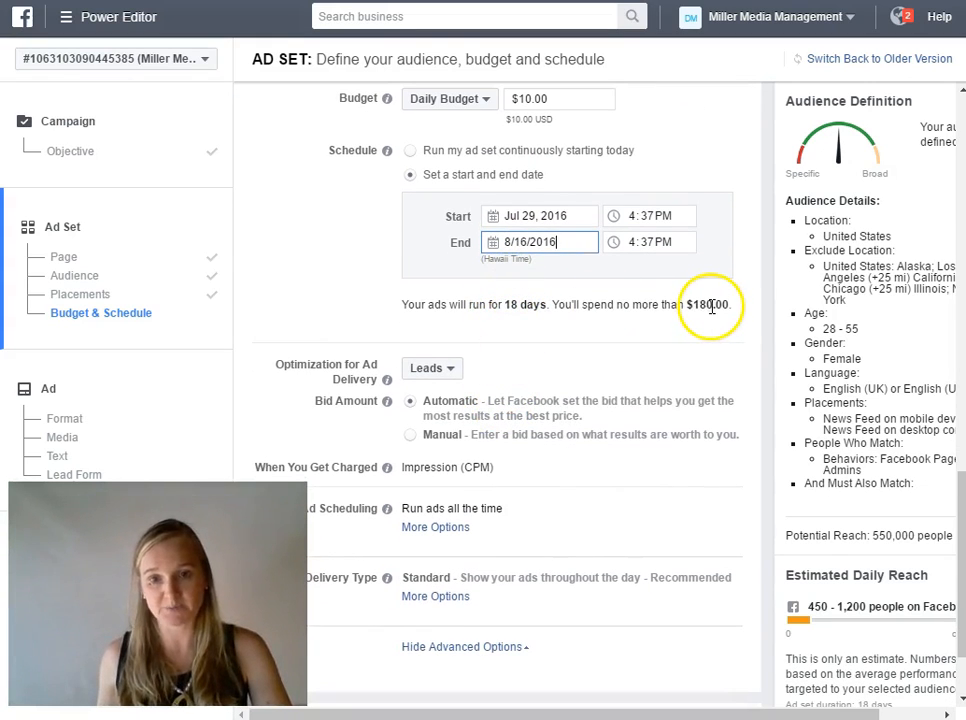
scroll(550, 360, down, 2)
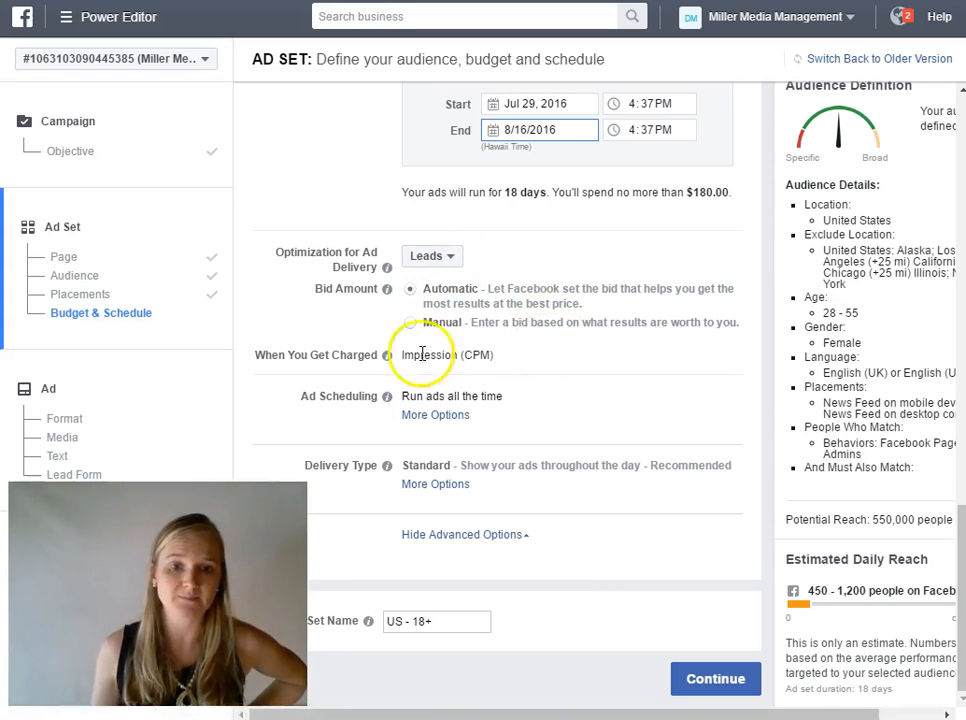
mouse_move(396, 362)
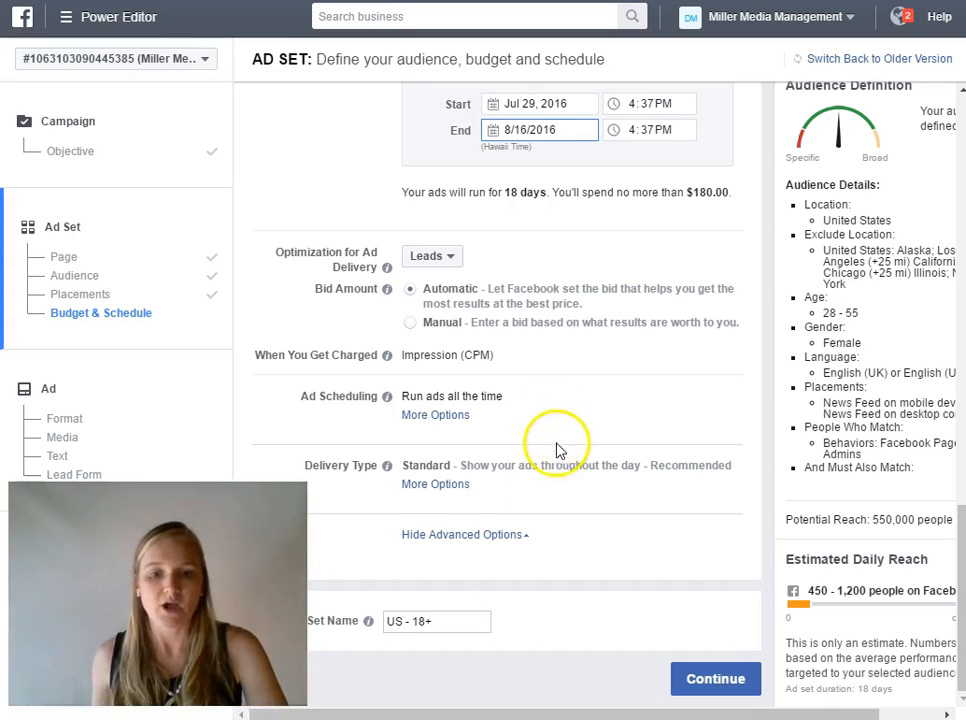
triple_click(462, 621)
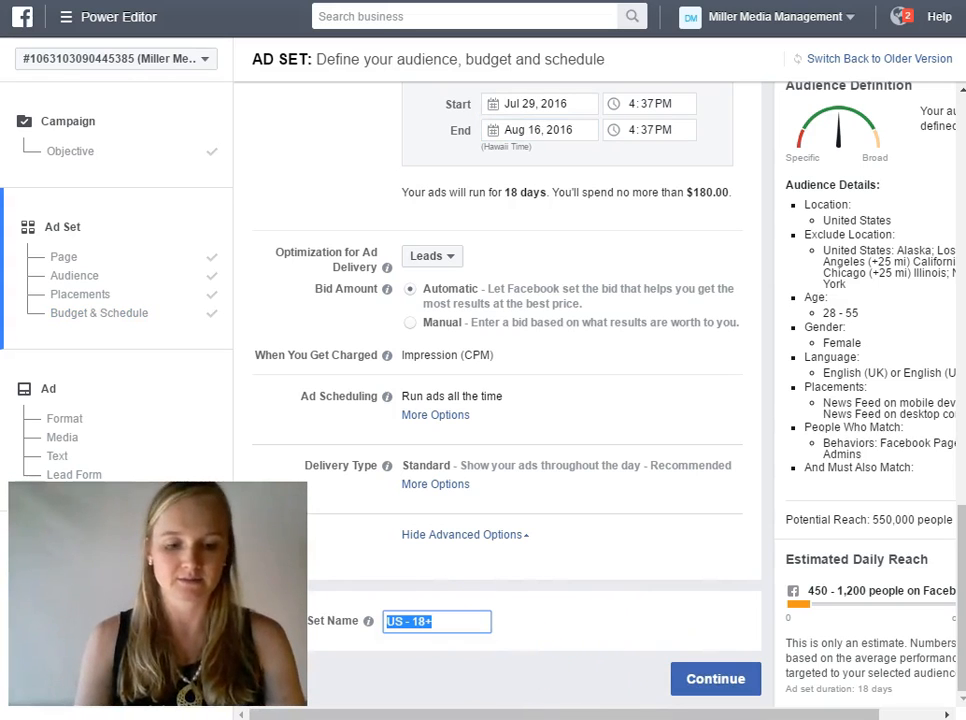
text(FB Admins)
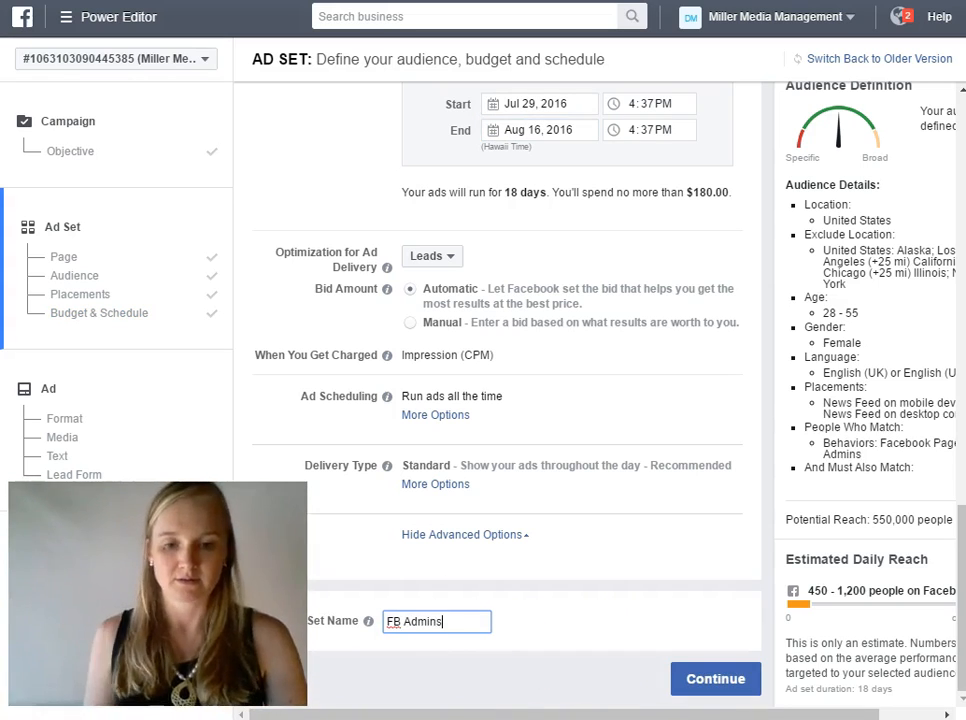
click(686, 680)
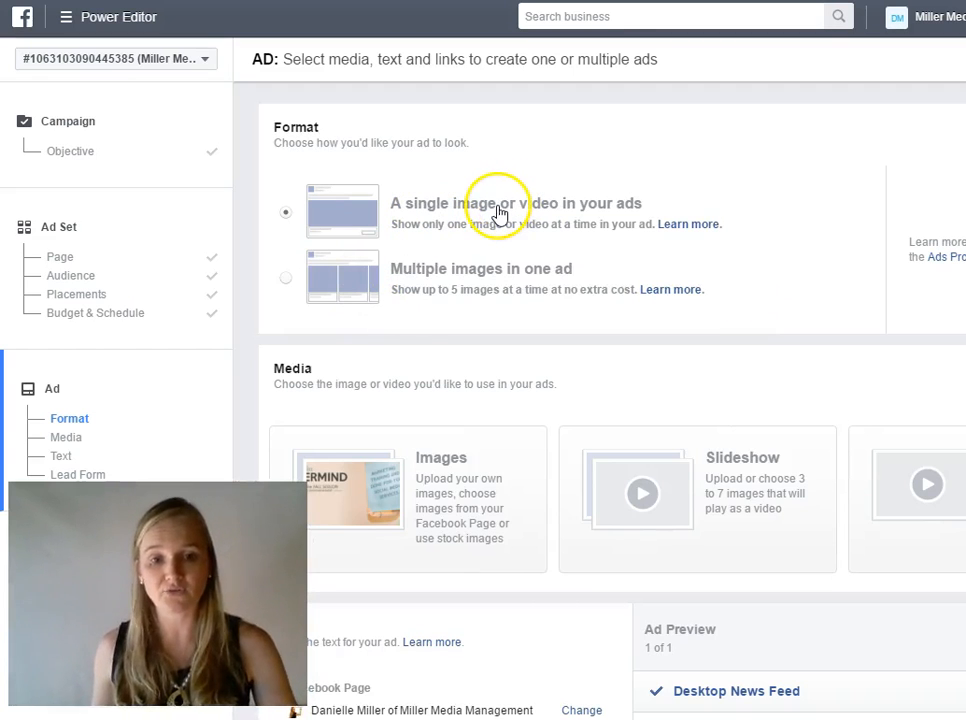
scroll(463, 455, down, 2)
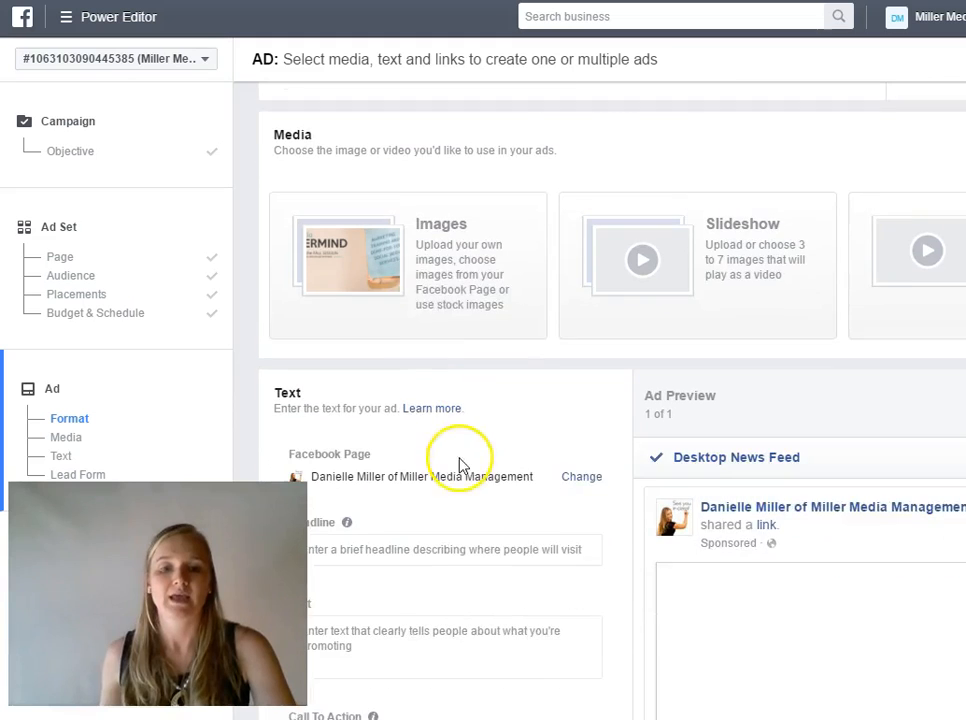
Use images as the ad's media and upload the free video lesson picture from the image files.
click(432, 215)
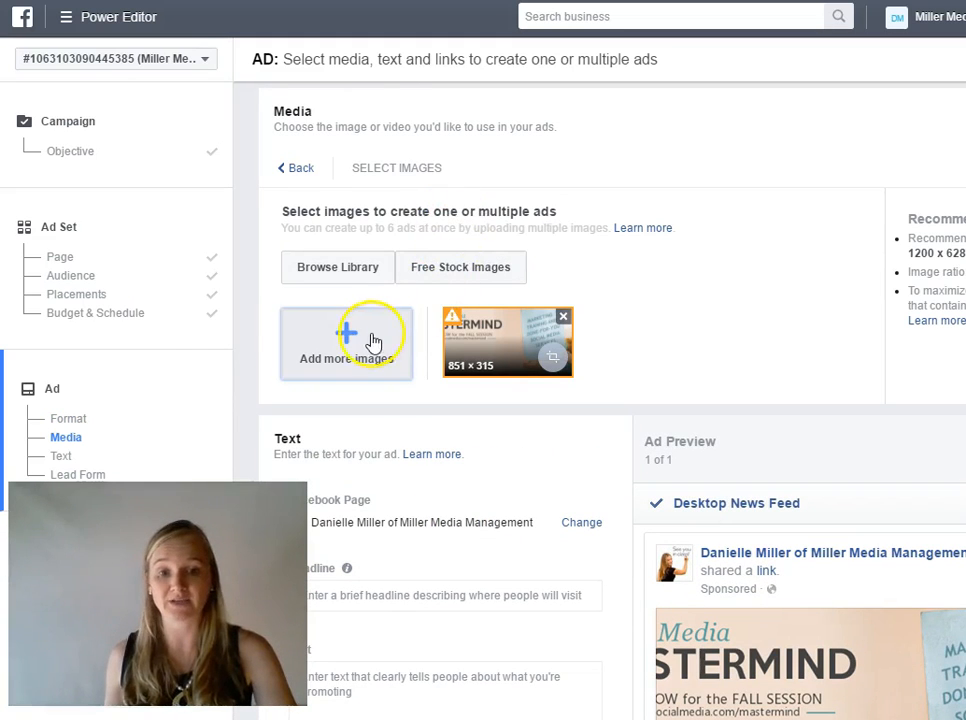
click(362, 337)
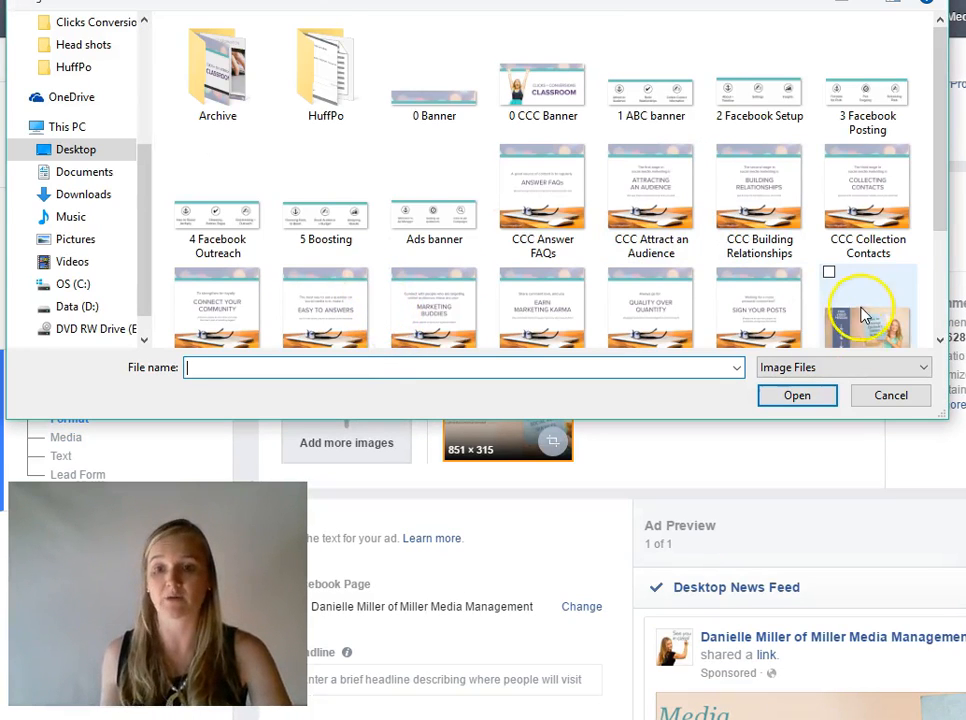
click(864, 314)
click(804, 395)
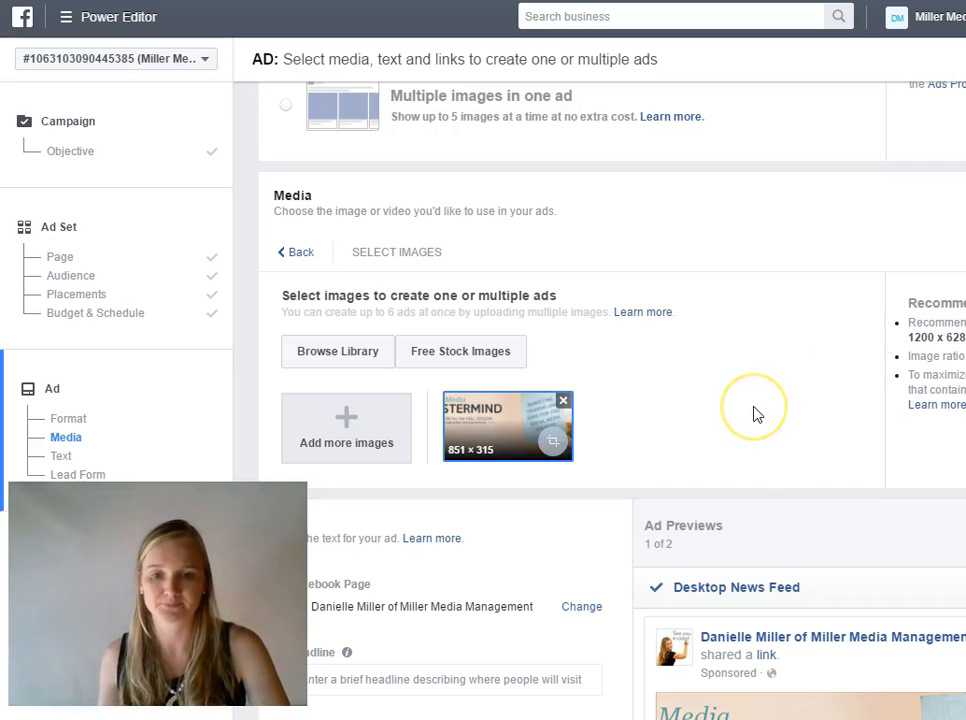
Compare the ad previews of the two uploaded images and read the warnings shown on their thumbnails.
click(647, 433)
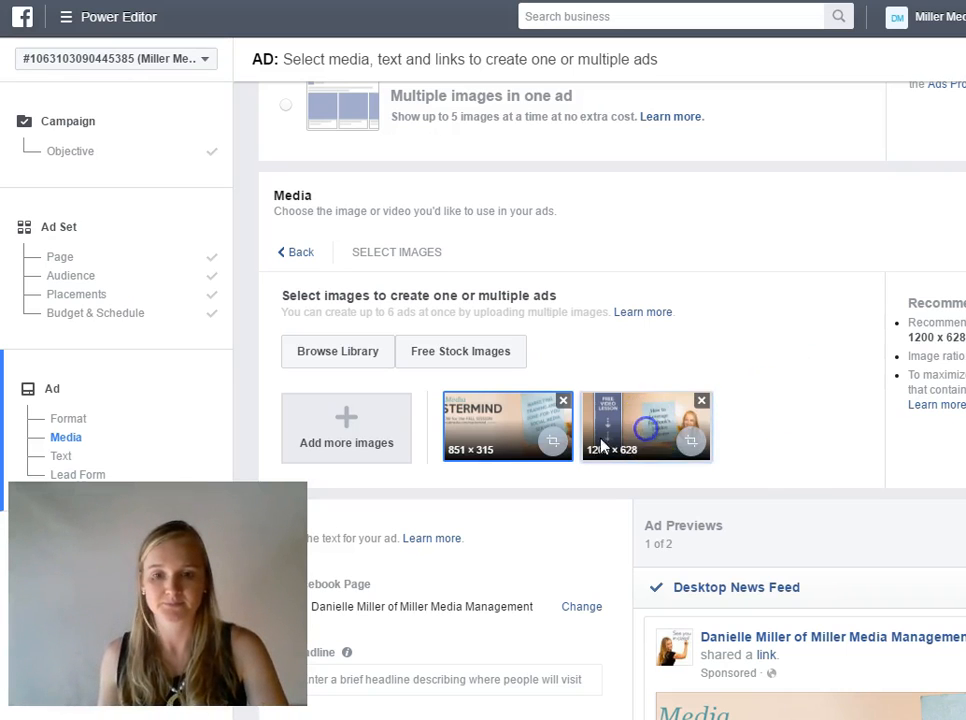
click(548, 446)
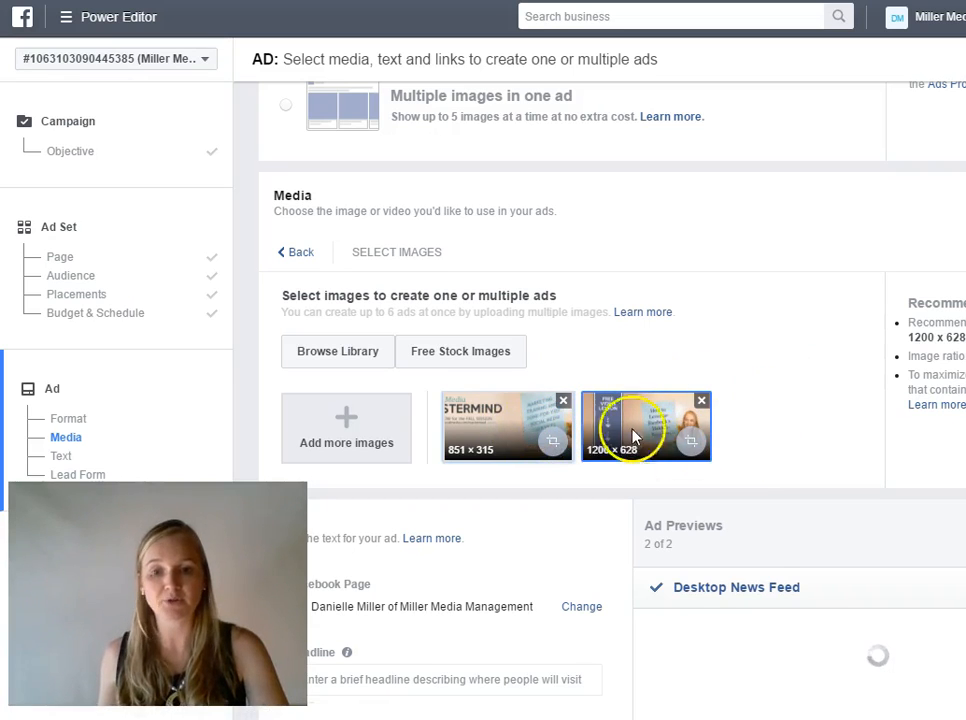
scroll(614, 492, down, 1)
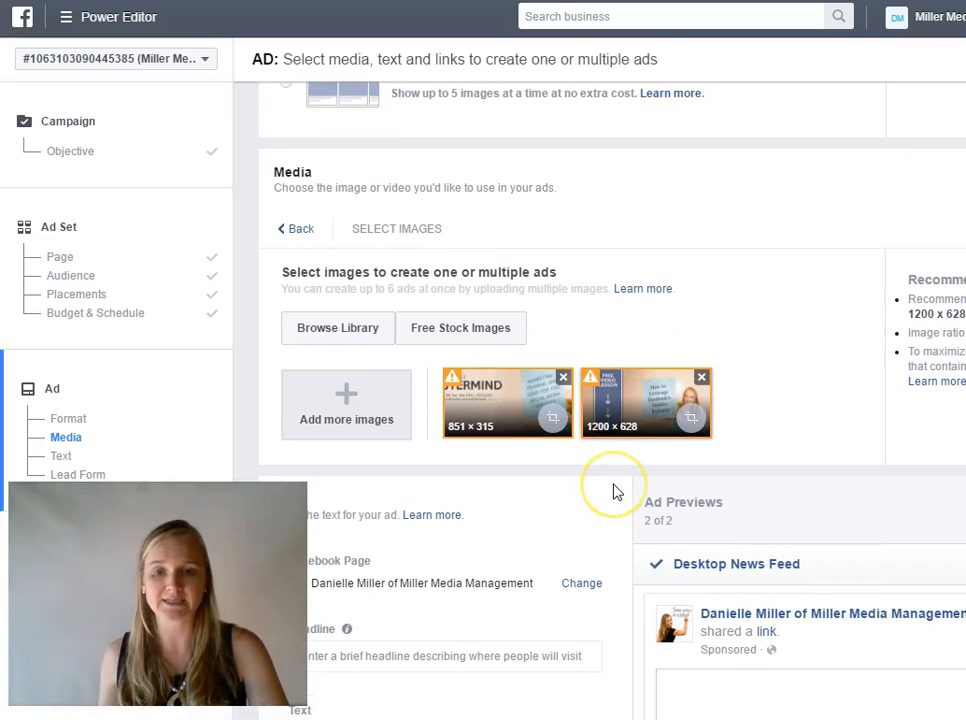
scroll(614, 492, down, 1)
click(634, 278)
click(606, 254)
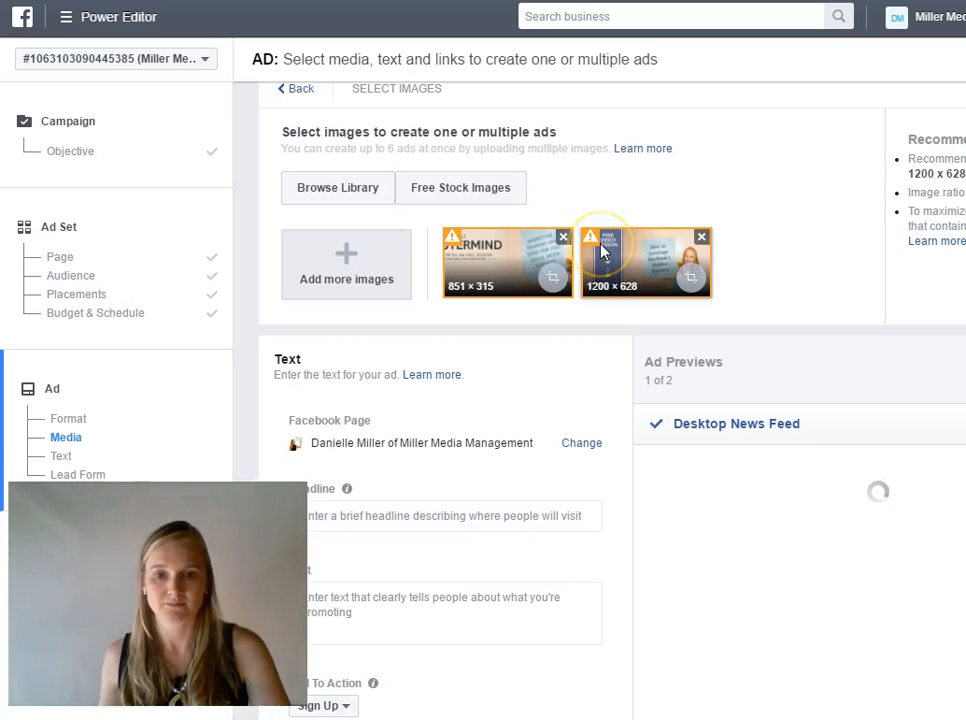
click(594, 240)
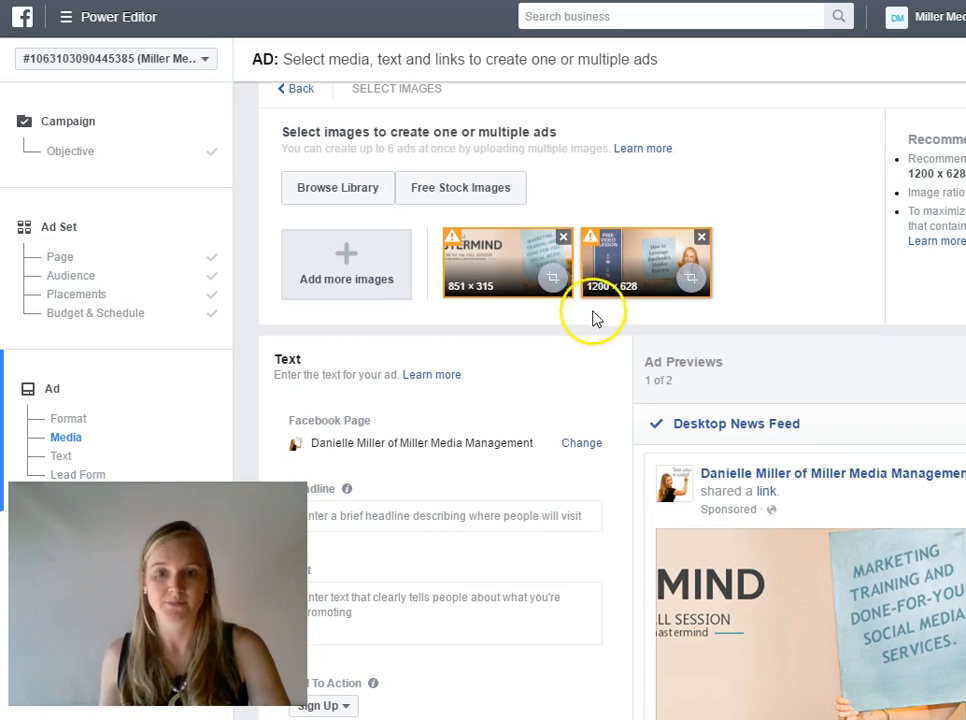
scroll(598, 322, down, 3)
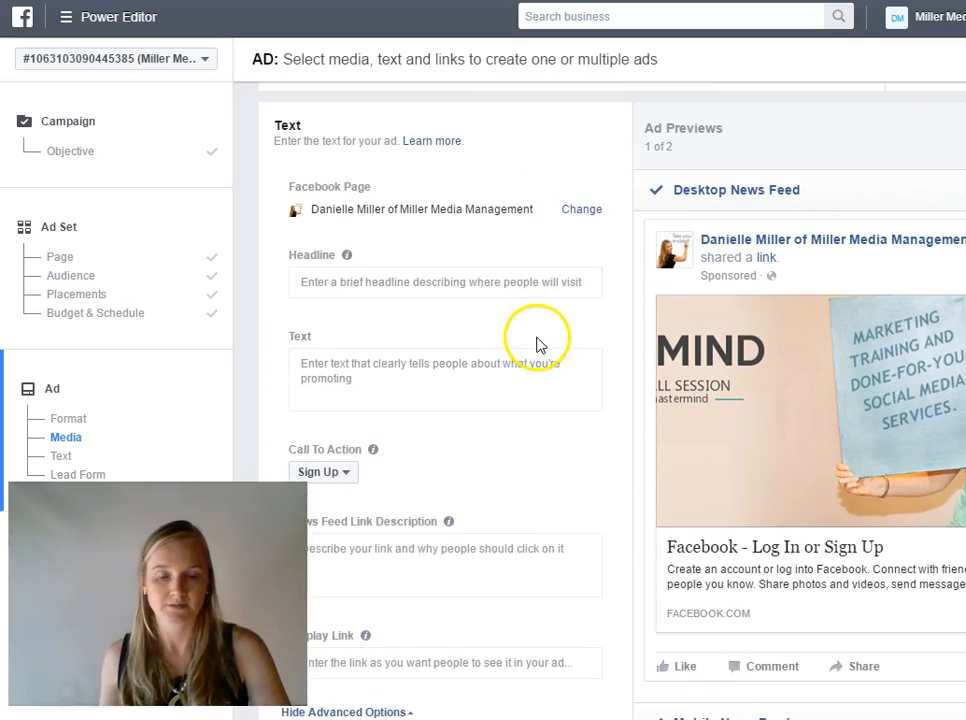
scroll(537, 343, up, 3)
scroll(540, 330, down, 3)
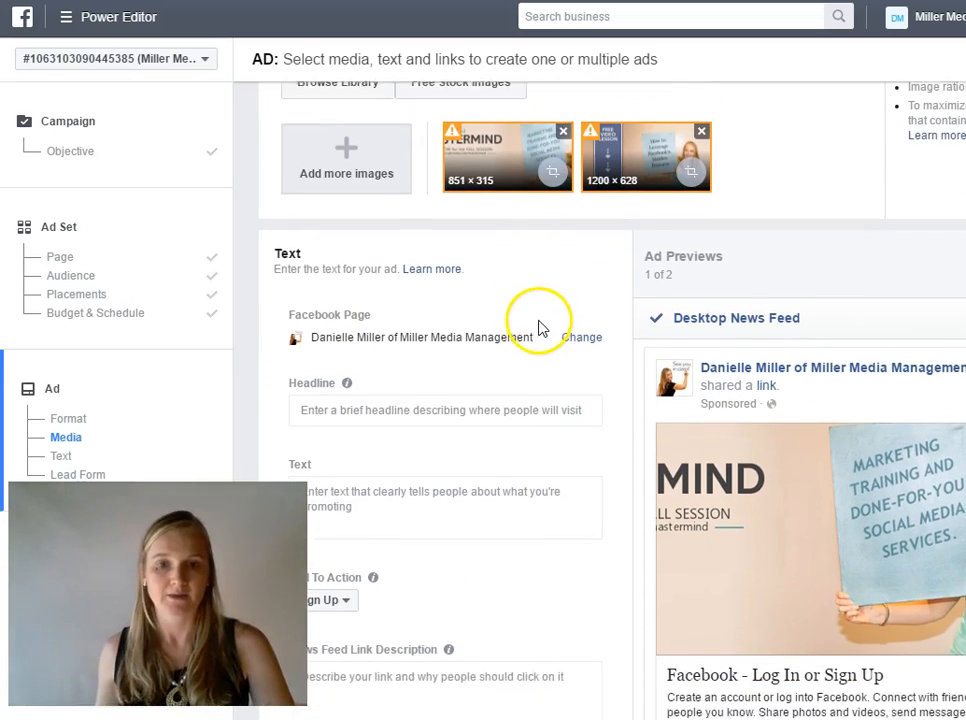
scroll(543, 327, down, 1)
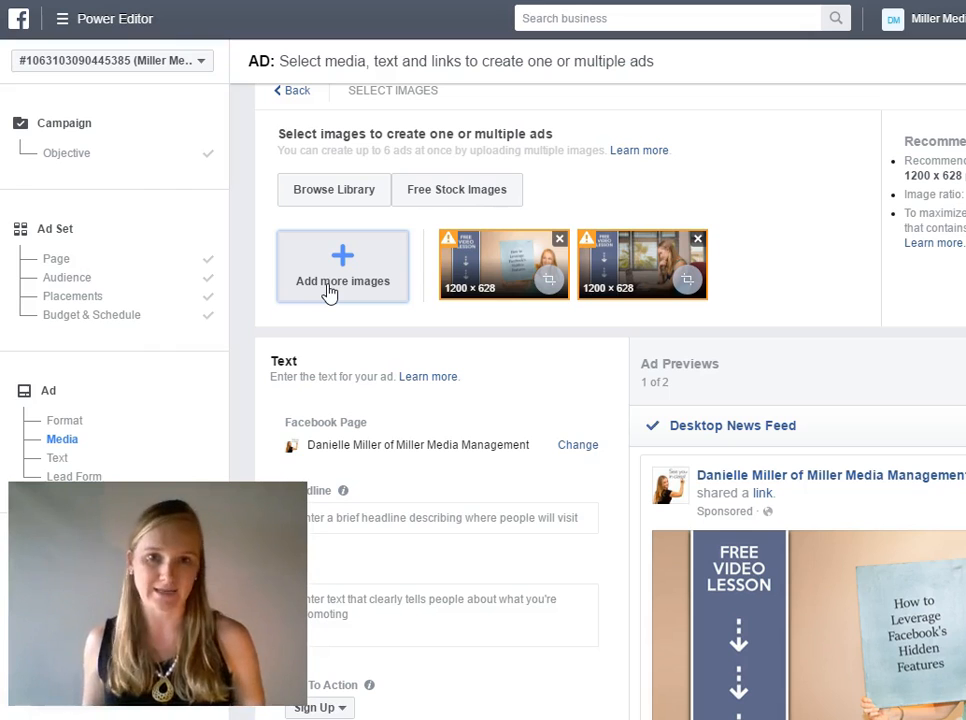
mouse_move(457, 241)
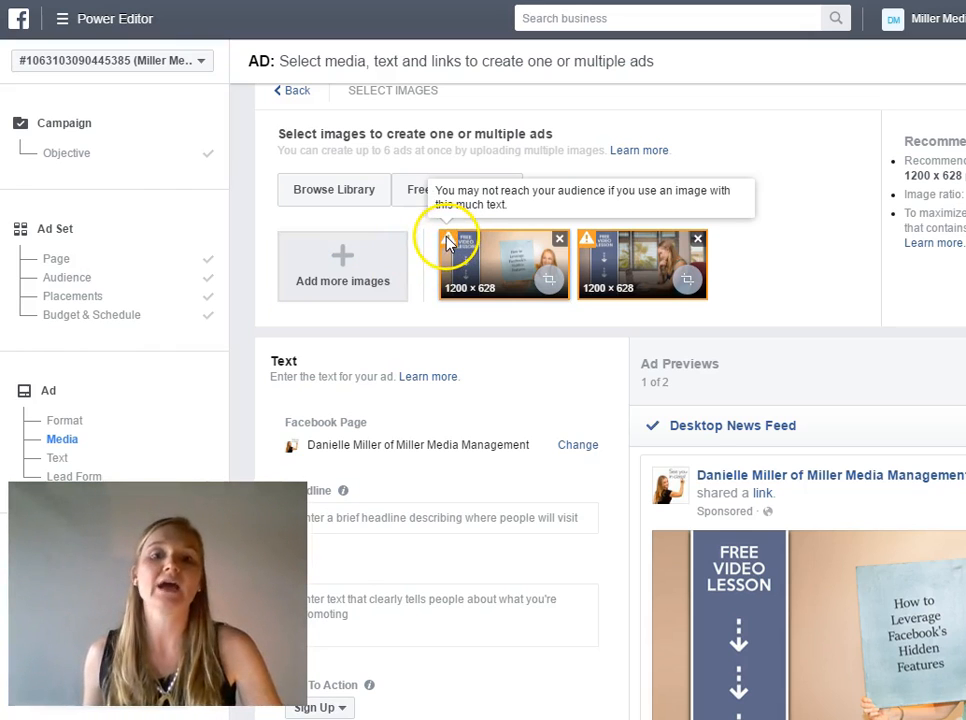
mouse_move(591, 244)
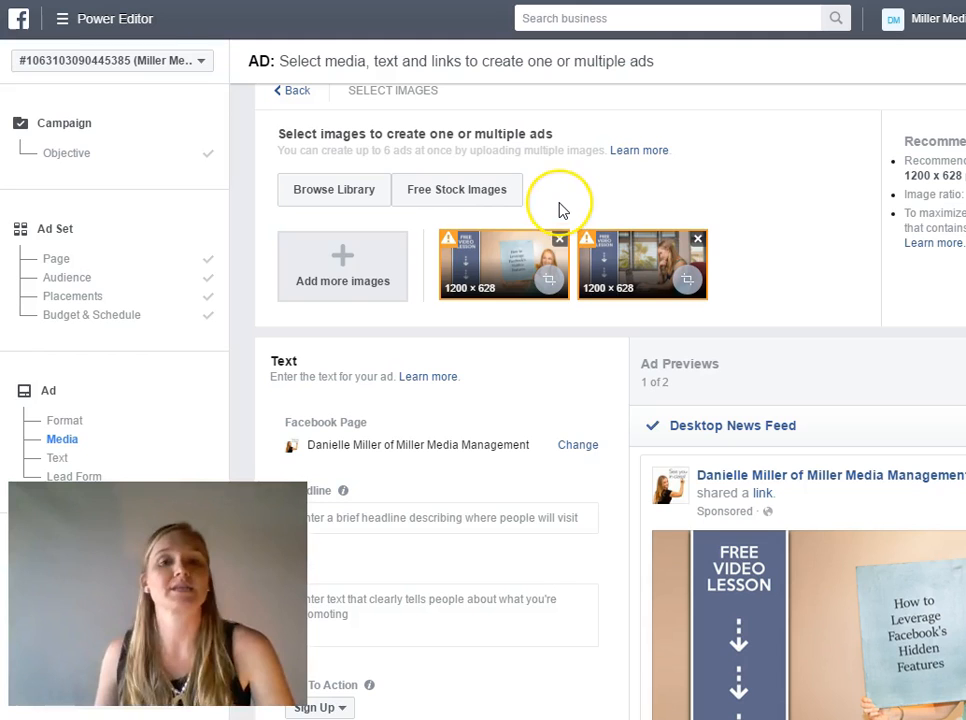
Set the ad's headline to "How to Leverage Facebook's Hidden Features".
scroll(561, 210, down, 3)
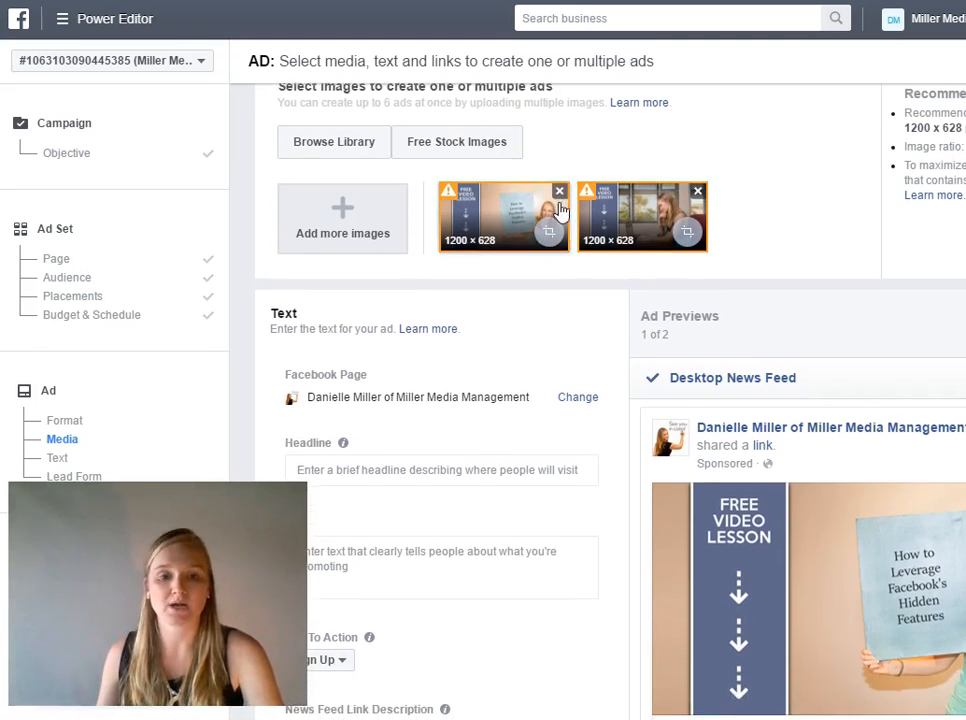
scroll(537, 259, down, 1)
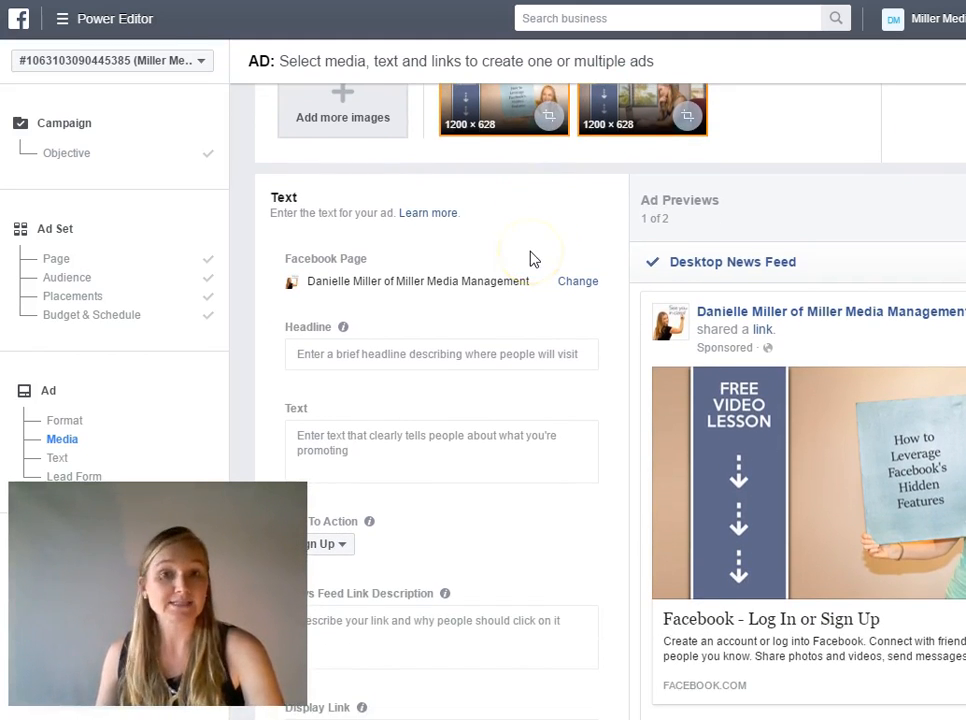
scroll(532, 259, down, 2)
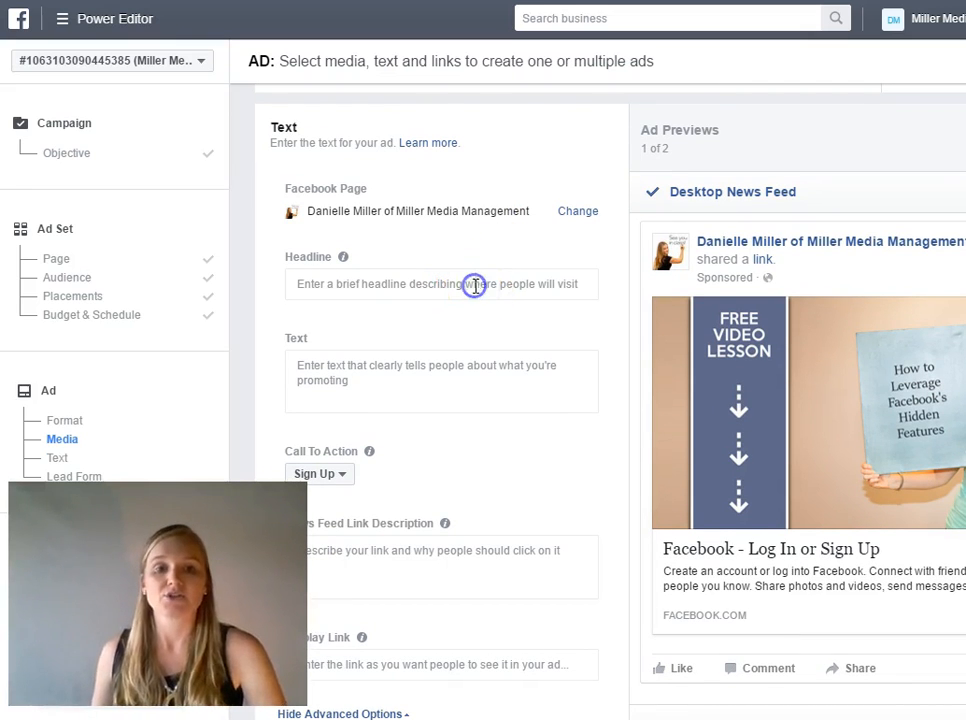
click(474, 285)
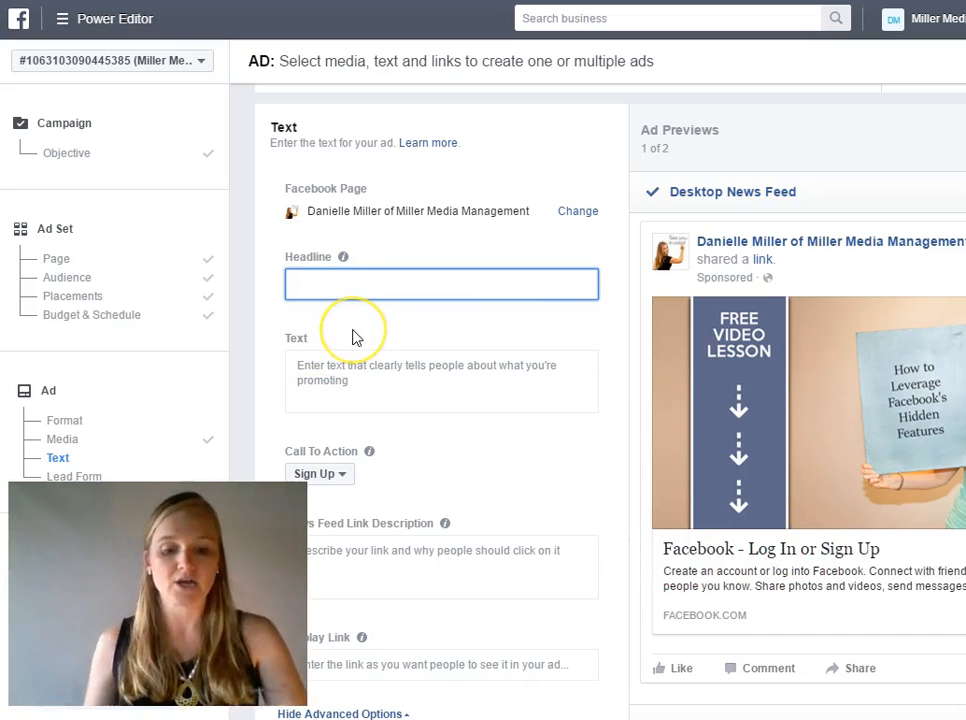
text(How to)
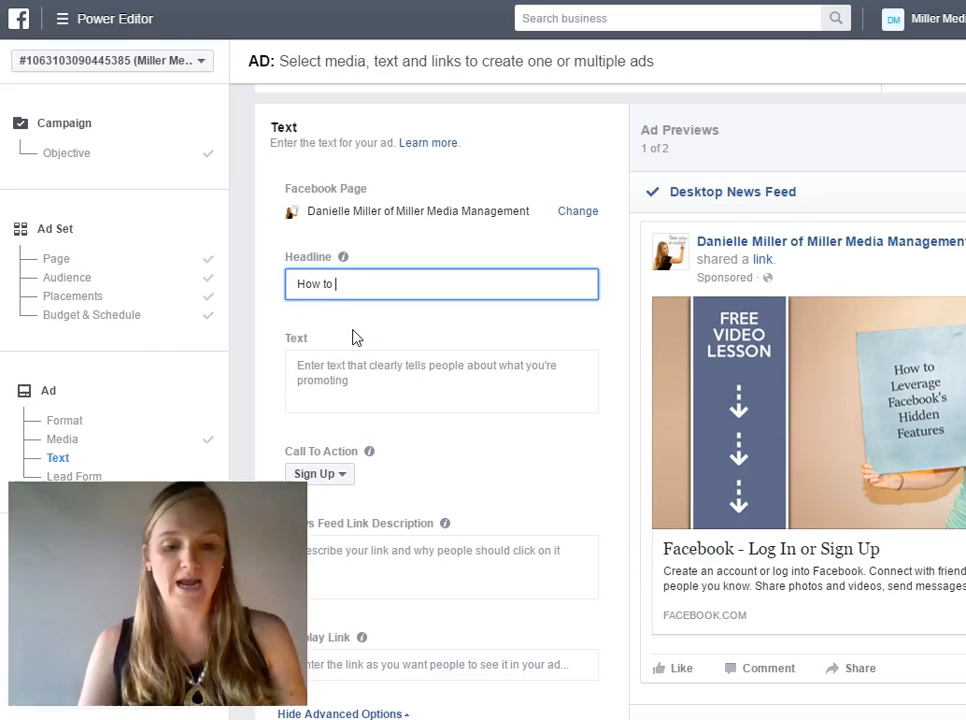
text( Leverage Fa)
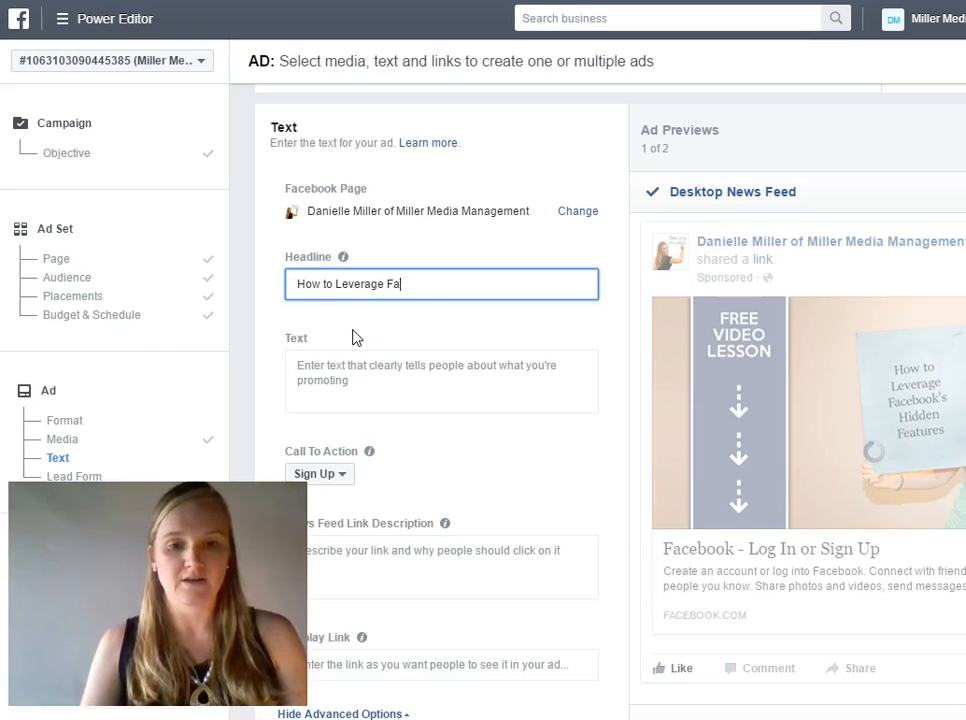
text(cebook's Hi)
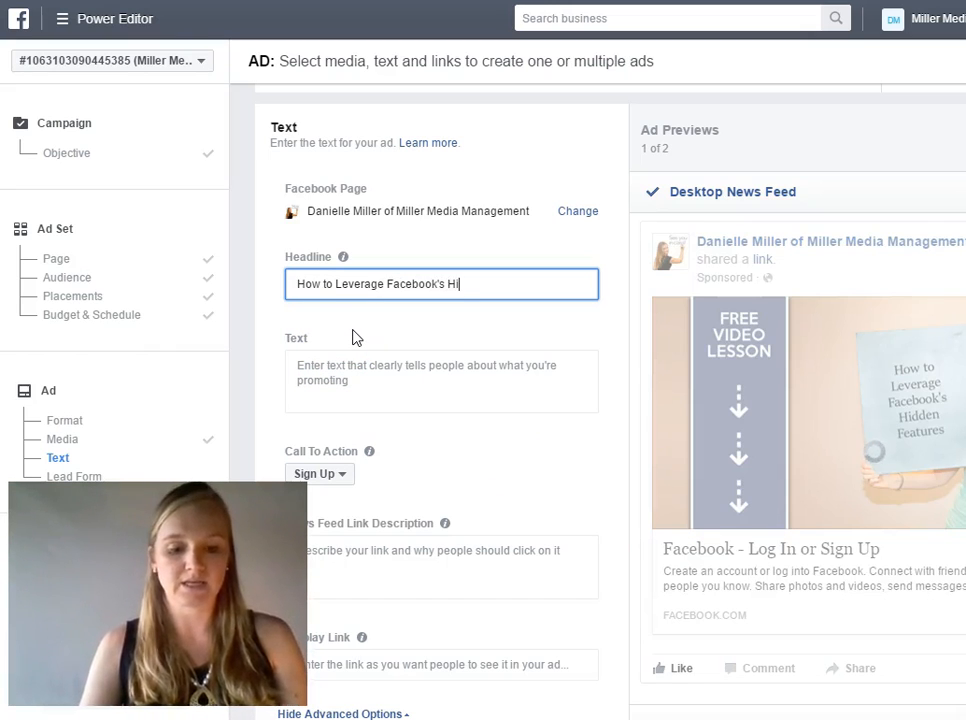
text(dden Features)
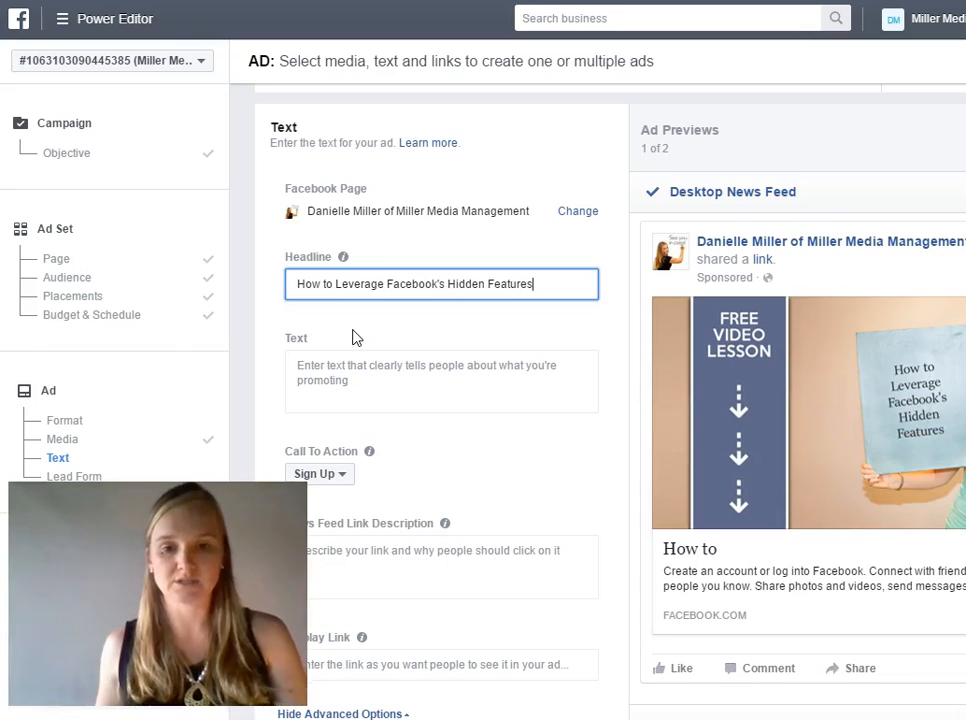
click(378, 338)
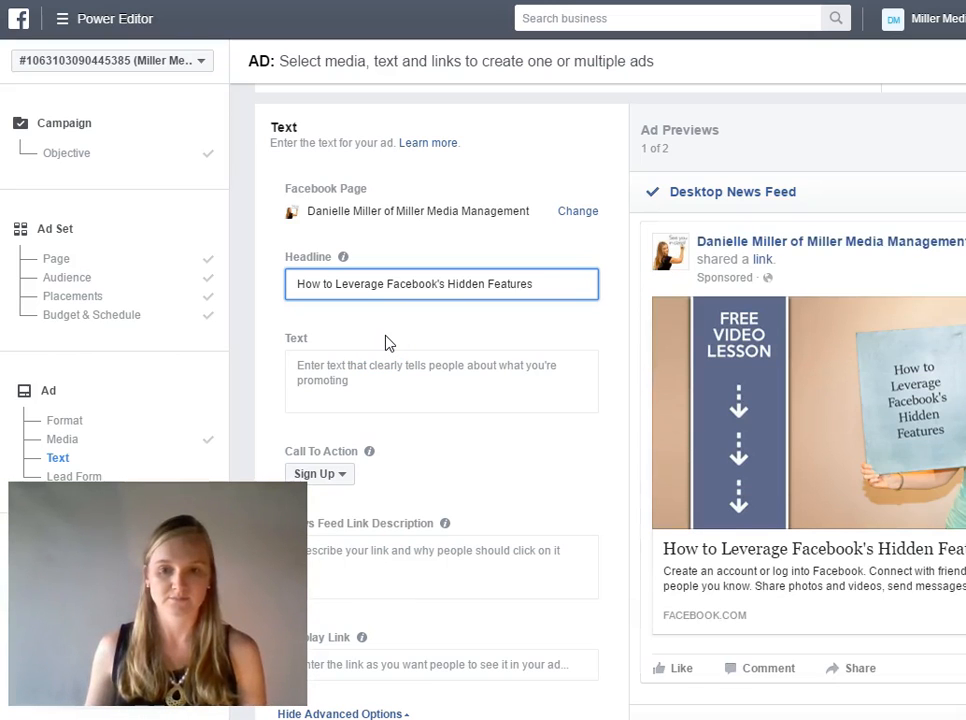
Enter the ad text "You'll walk away with know-how on reaching more people and getting more page likes.".
click(377, 375)
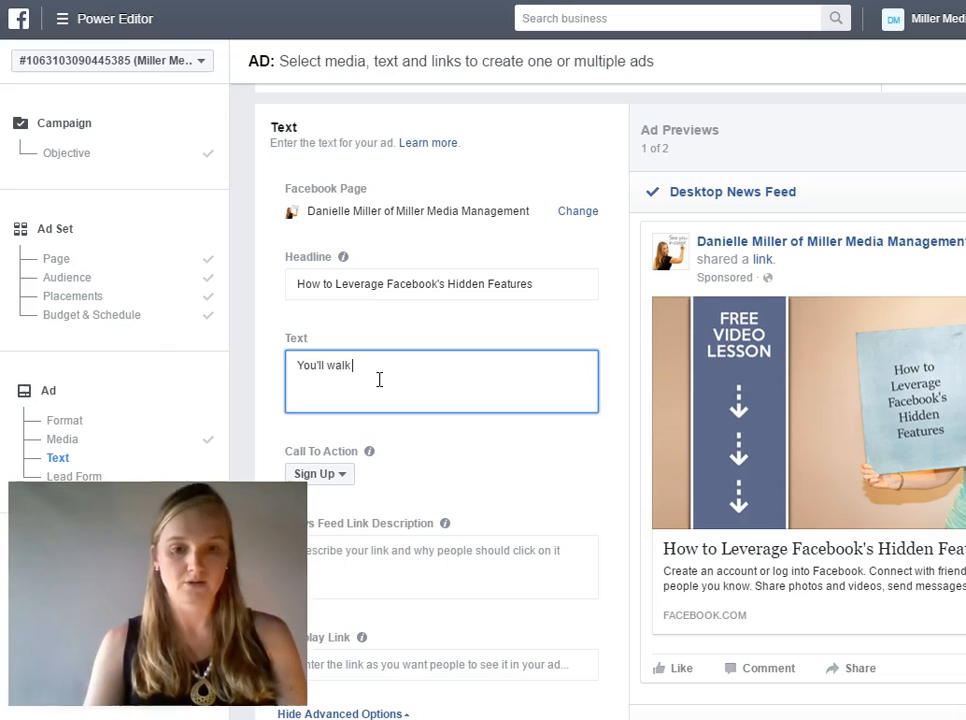
text(You'll walk away with kn)
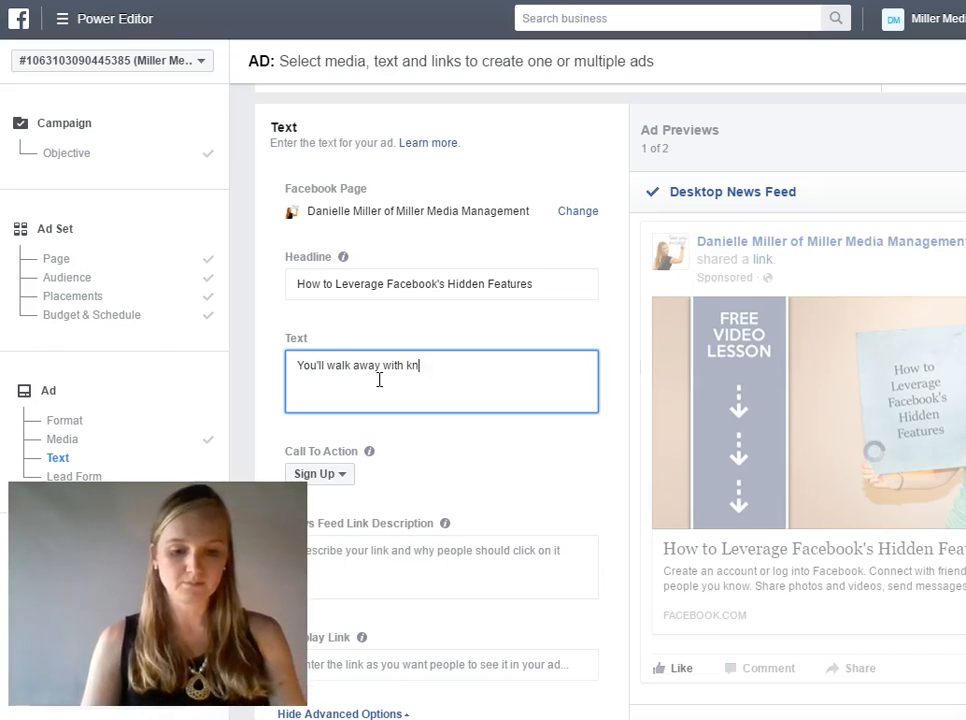
text(ow-how on)
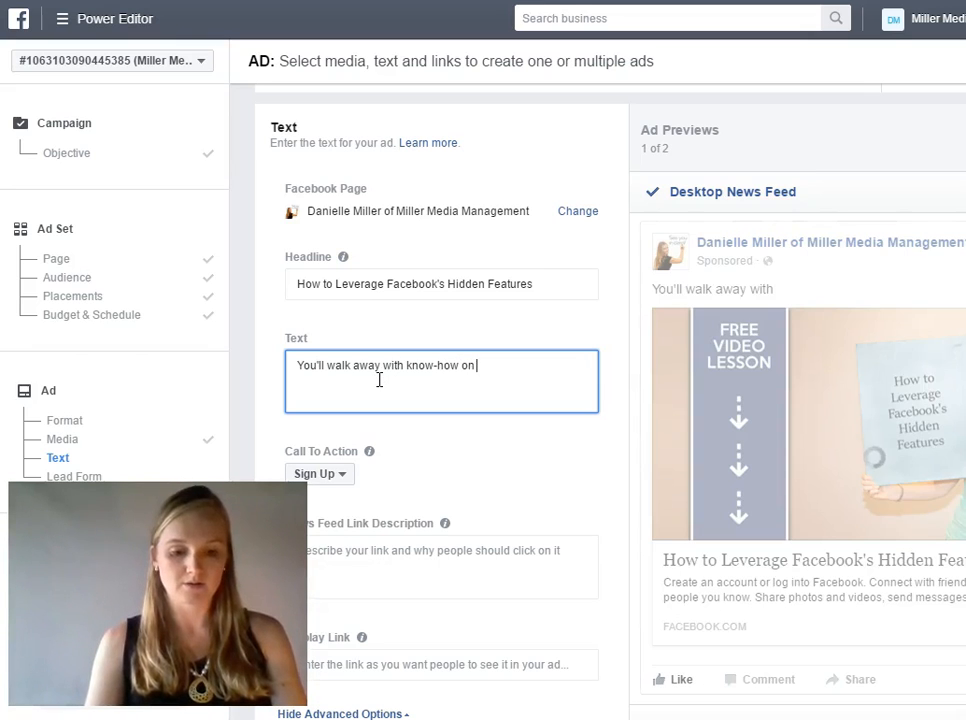
text( reaching more people an)
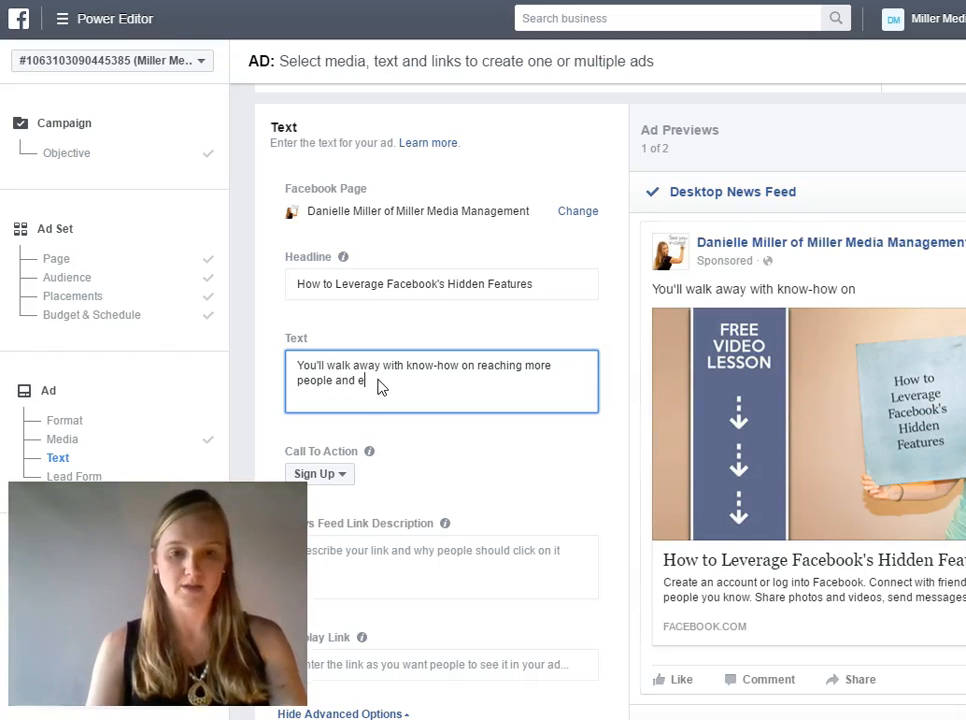
text(d getting more page likes.)
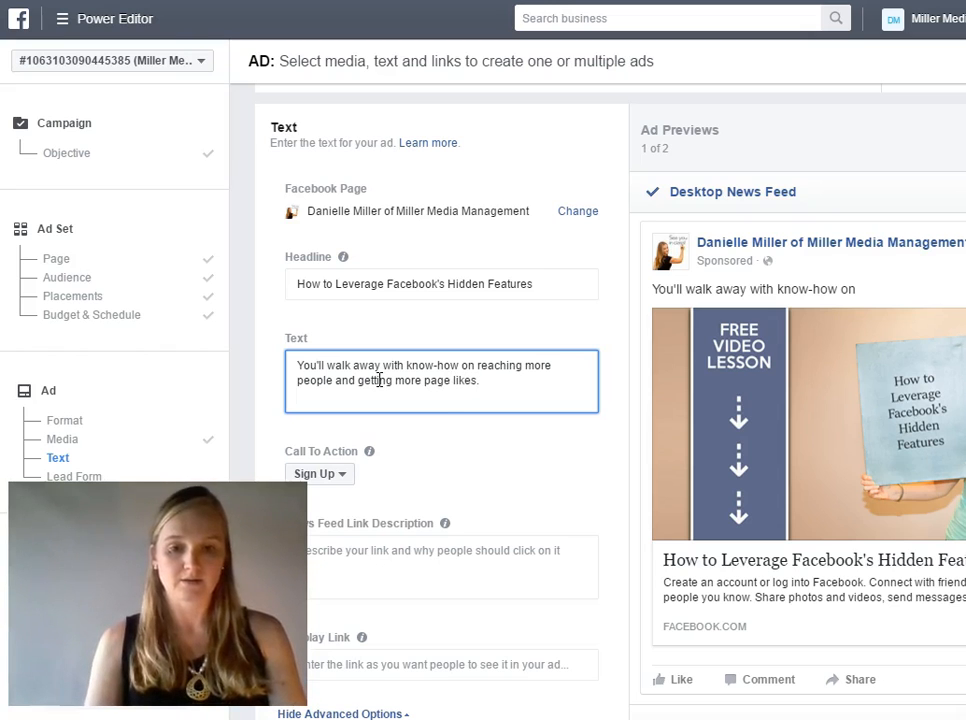
Revise the ad text to end "reaching more people, getting more page likes, and the 411 on boosting posts.".
double_click(345, 390)
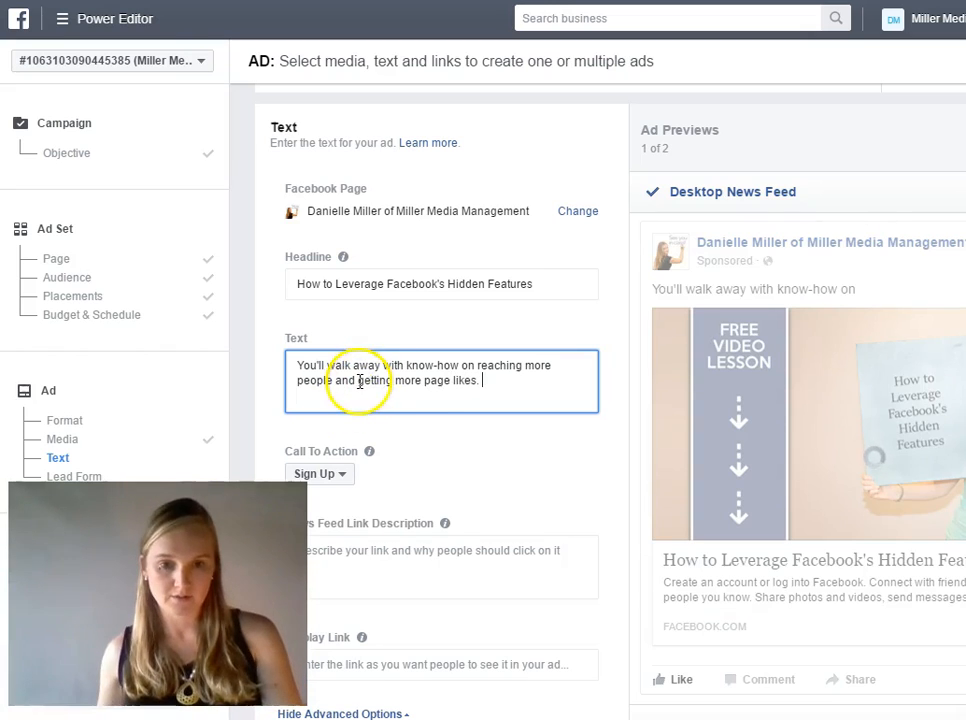
key(BackSpace)
key(BackSpace)
text(,)
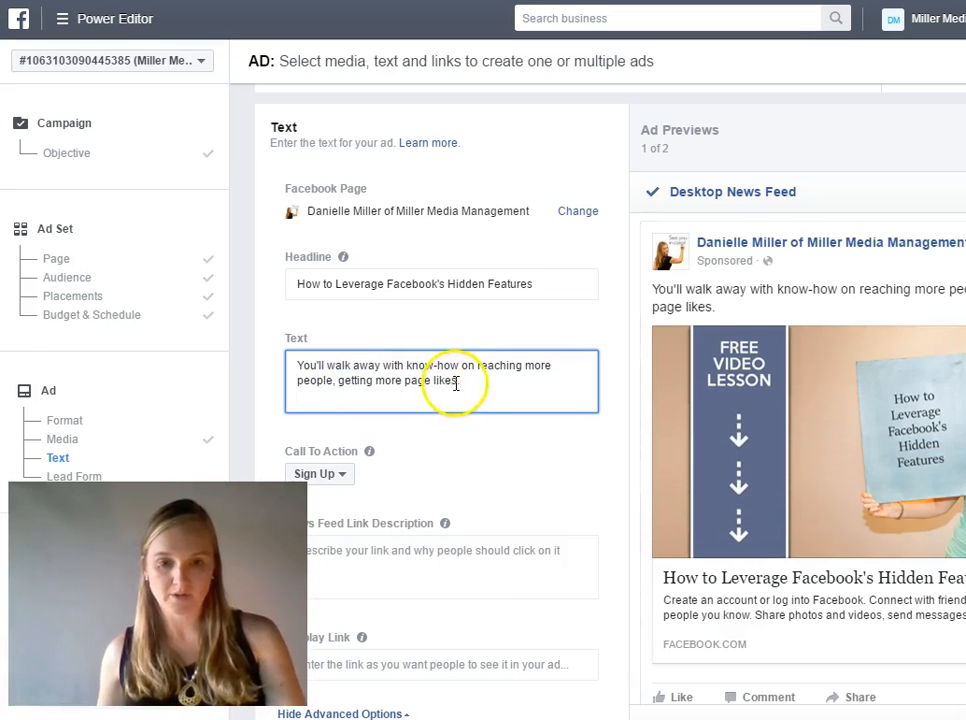
text( and)
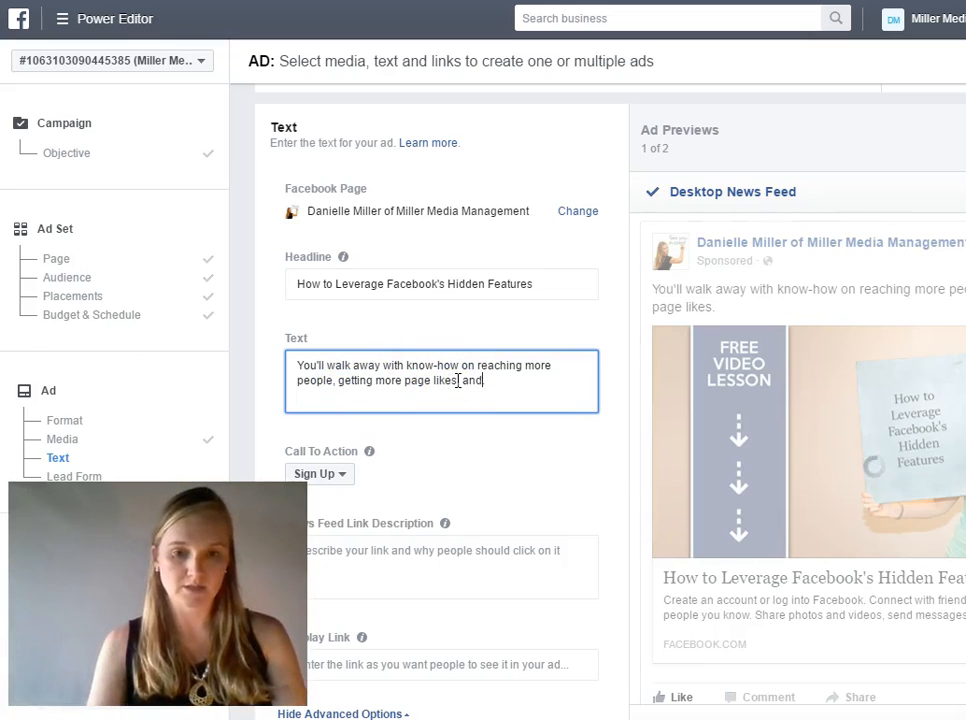
text( the 4)
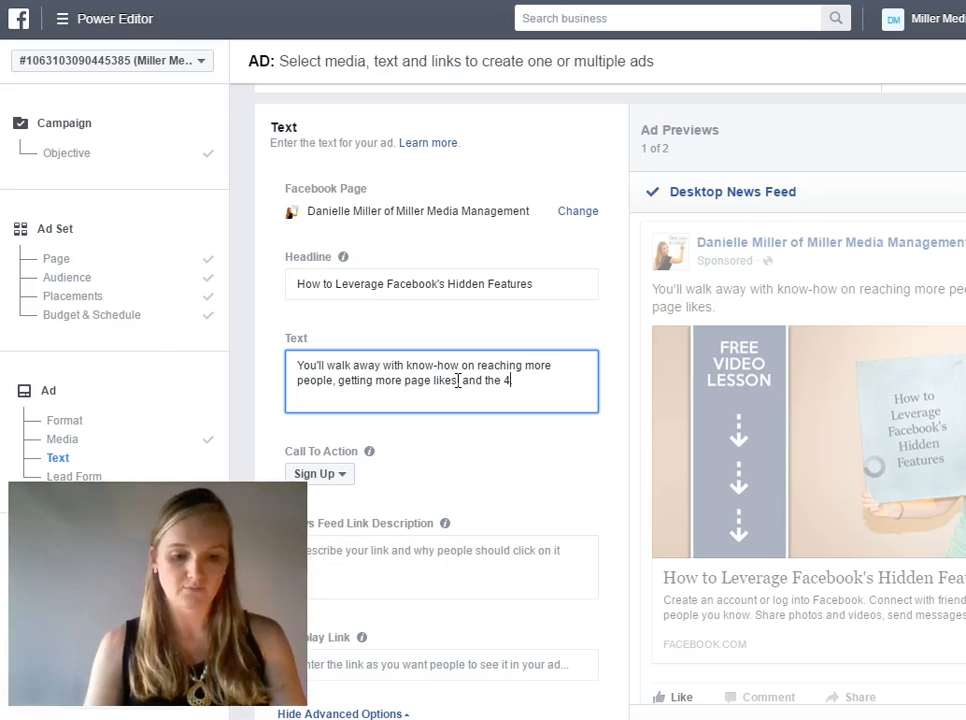
text(11 on boost)
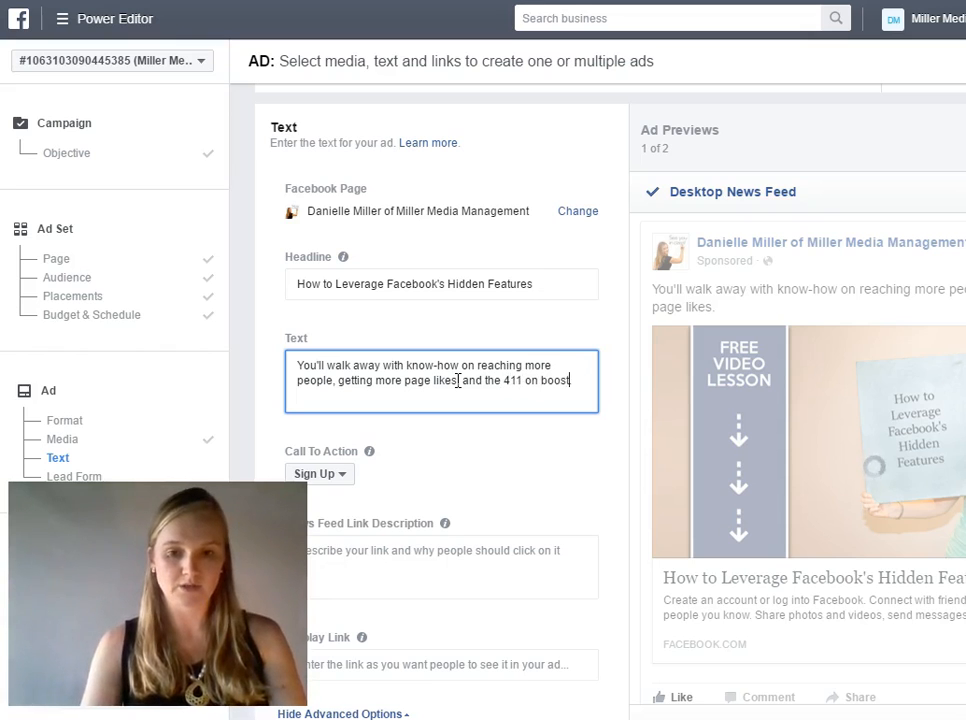
text(ing posts..)
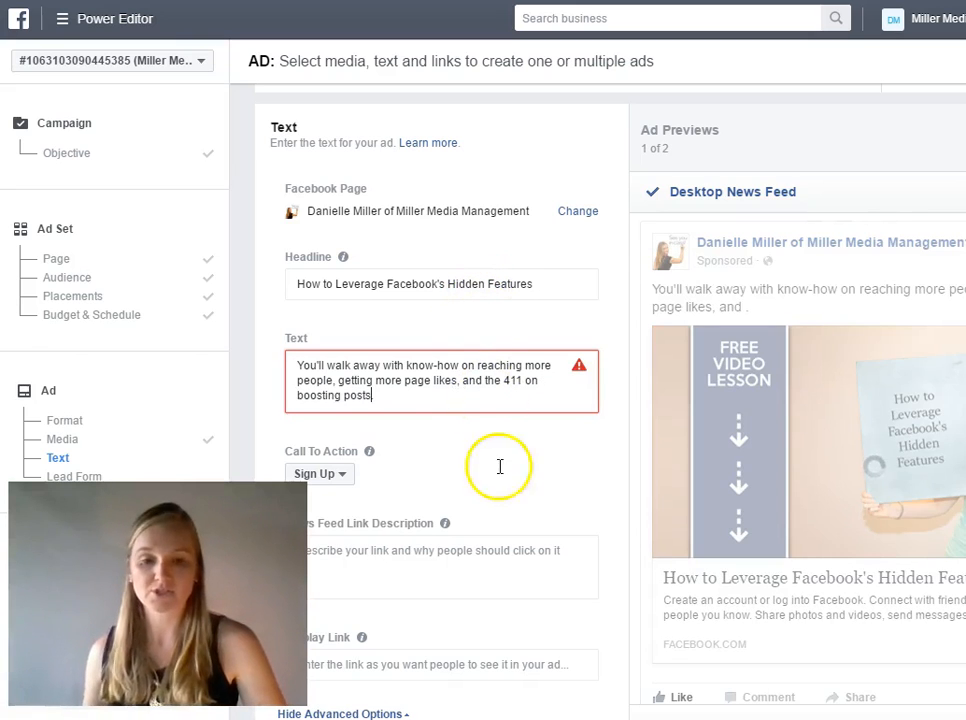
key(BackSpace)
key(BackSpace)
Move the whole ad text out of the Text field into the News Feed Link Description.
drag(375, 392, 289, 370)
key(ctrl+c)
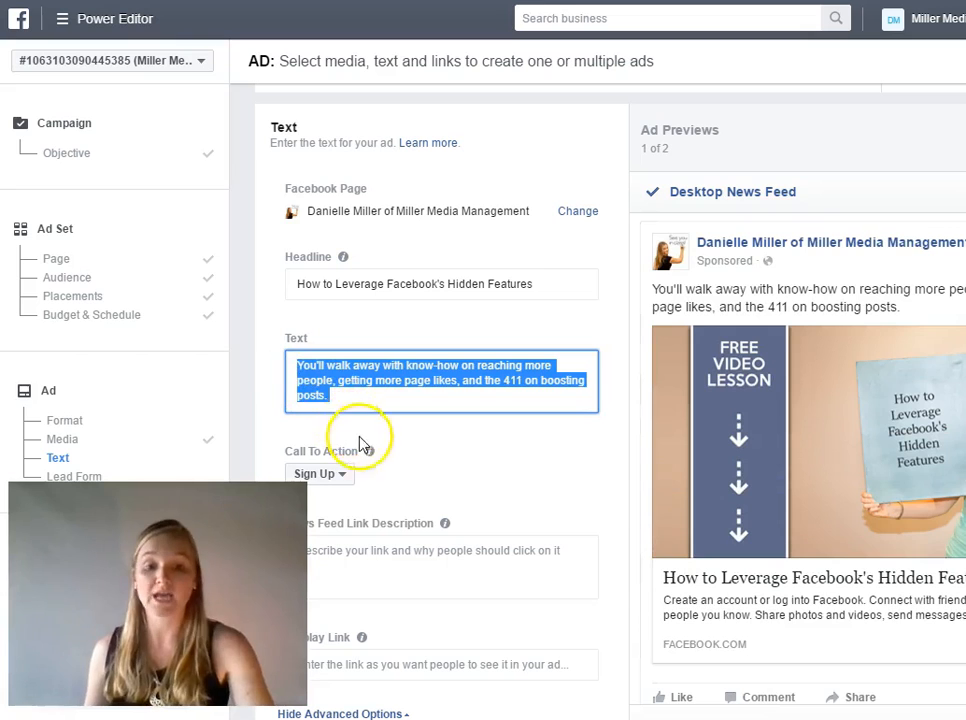
key(BackSpace)
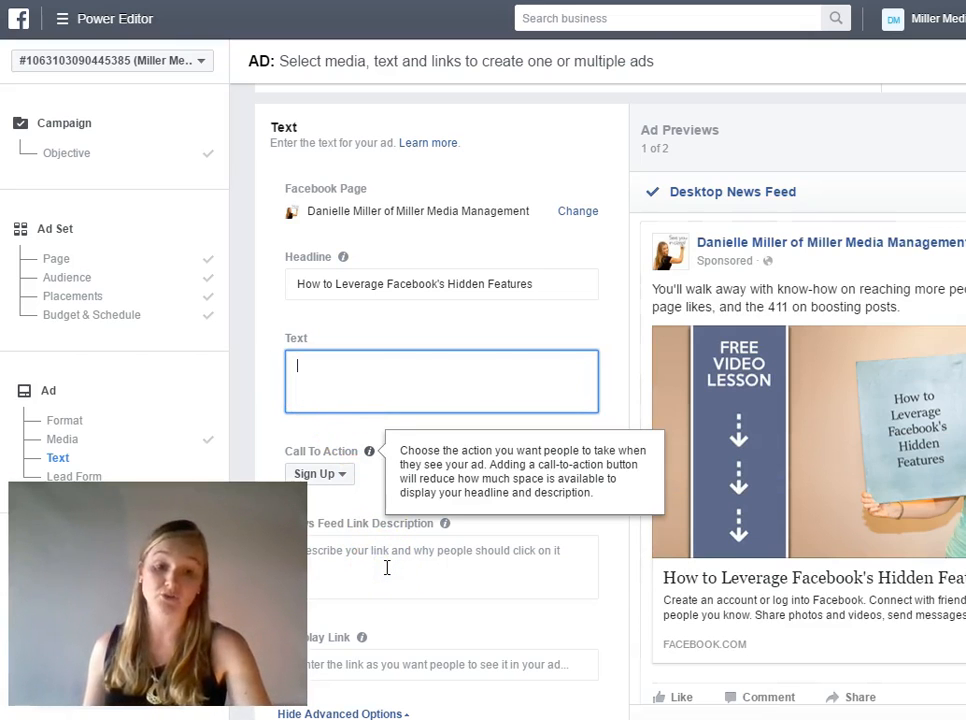
click(388, 562)
key(ctrl+v)
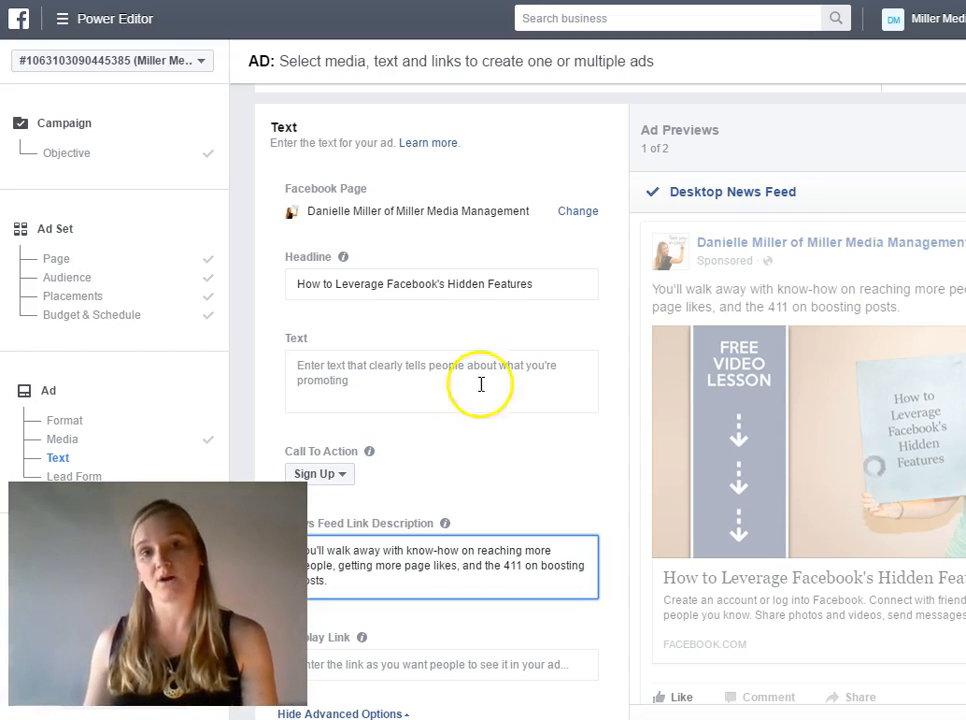
Enter the ad text "I'm so excited to share these tips with you. They are super actionable and really easy-to-implement.".
click(446, 371)
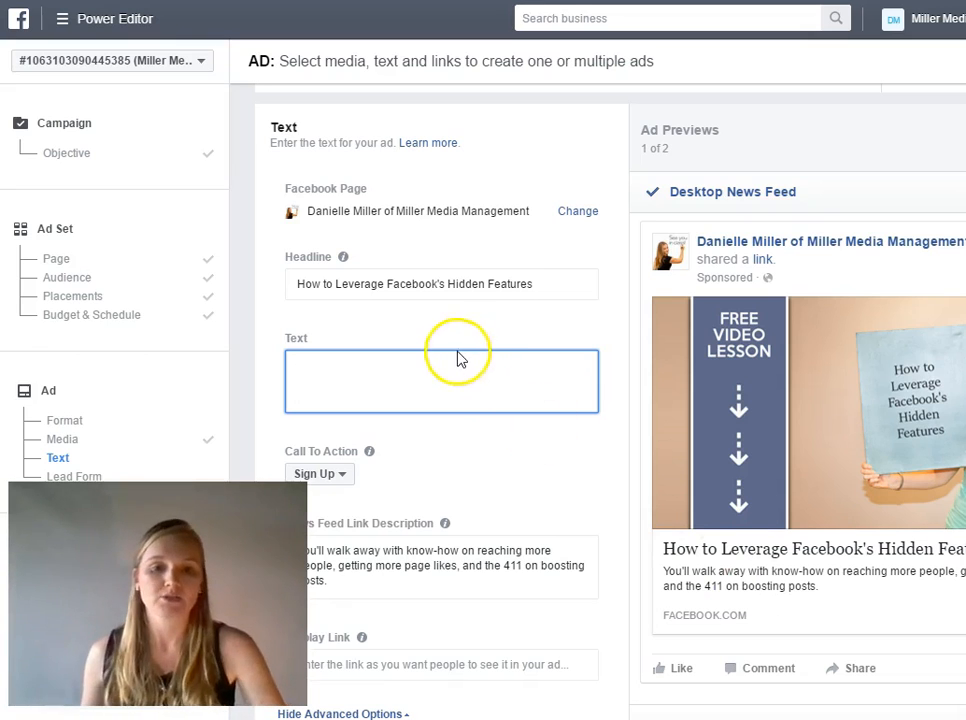
click(478, 377)
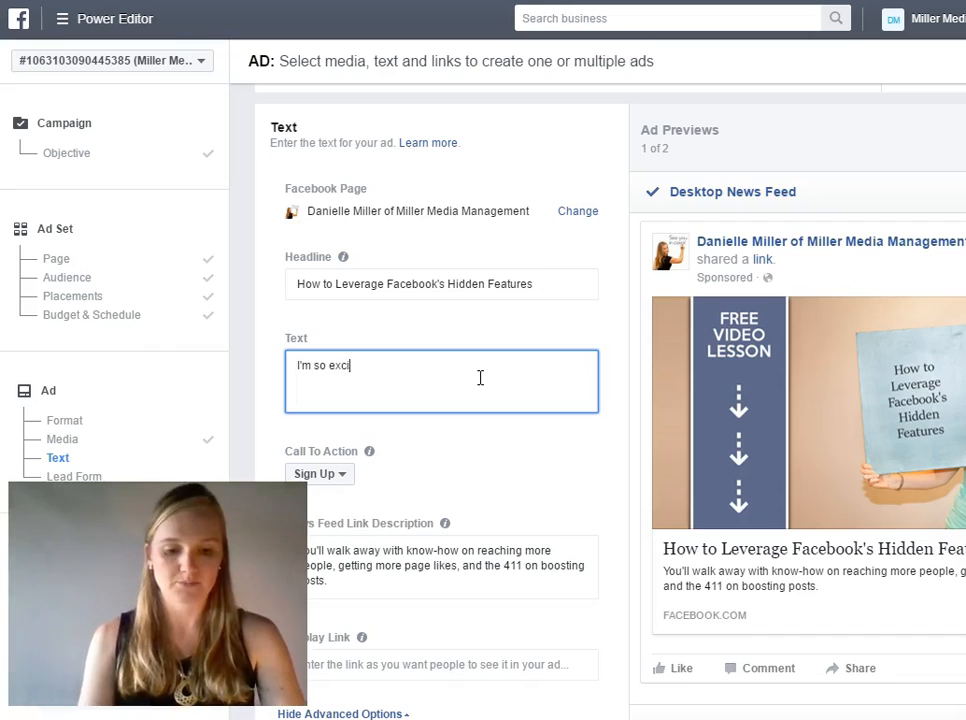
text(I'm so excited to share these tips with you)
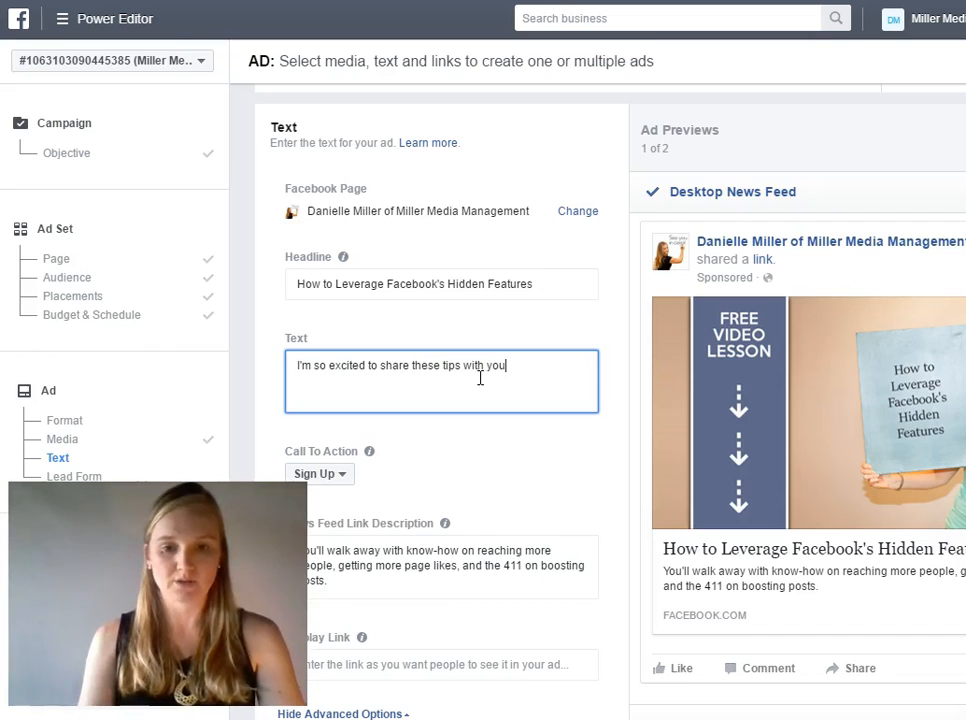
text(. They a)
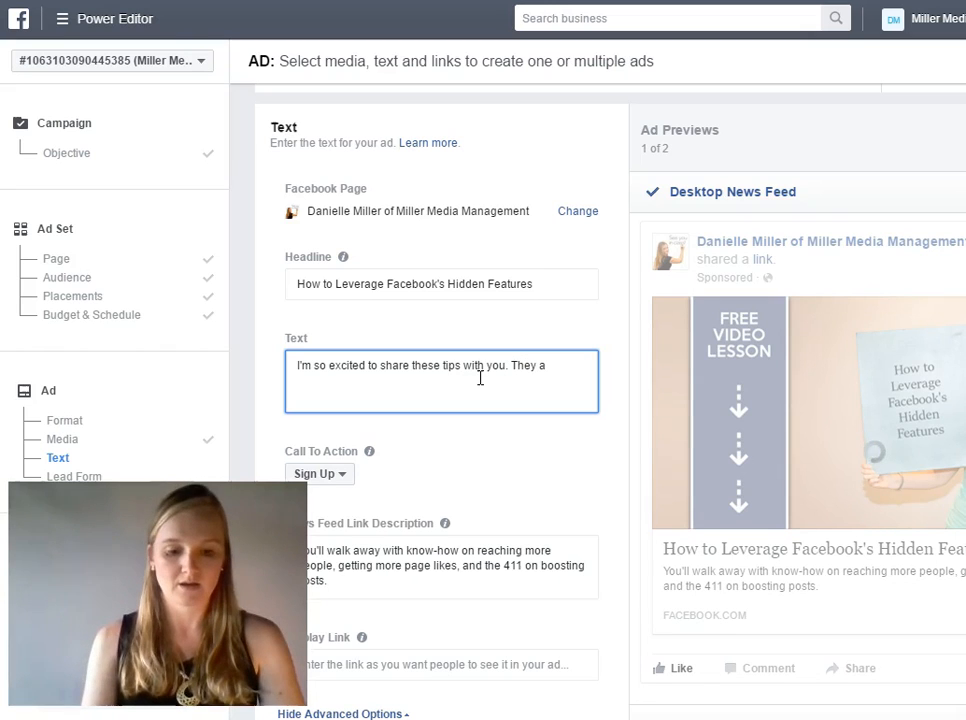
text(re super actionable an)
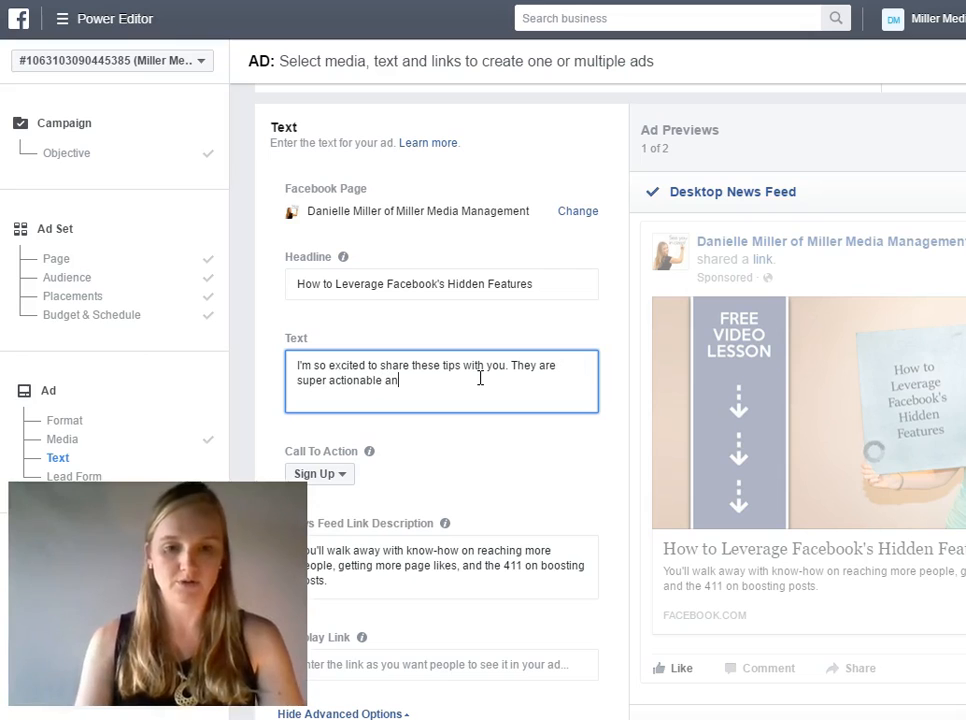
text(d really easy-to)
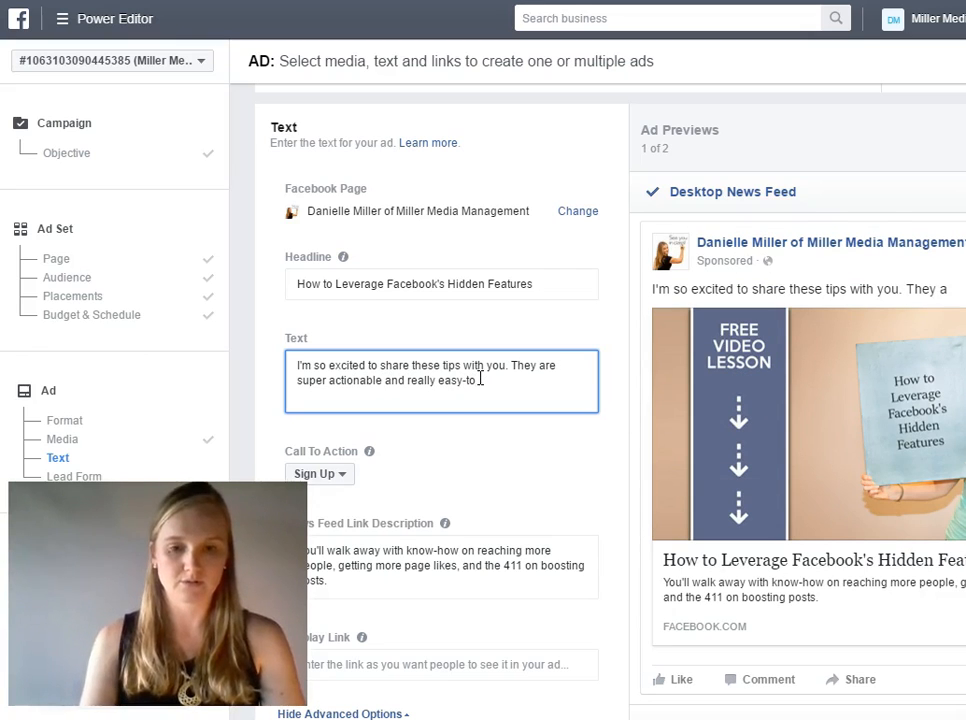
text(-implemen)
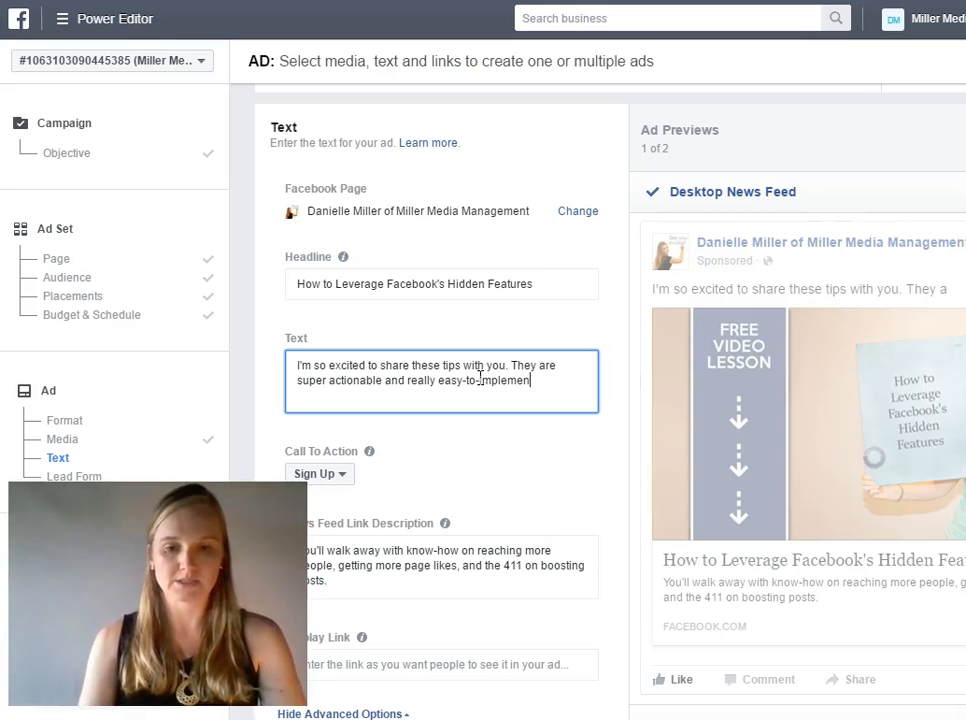
text(t.)
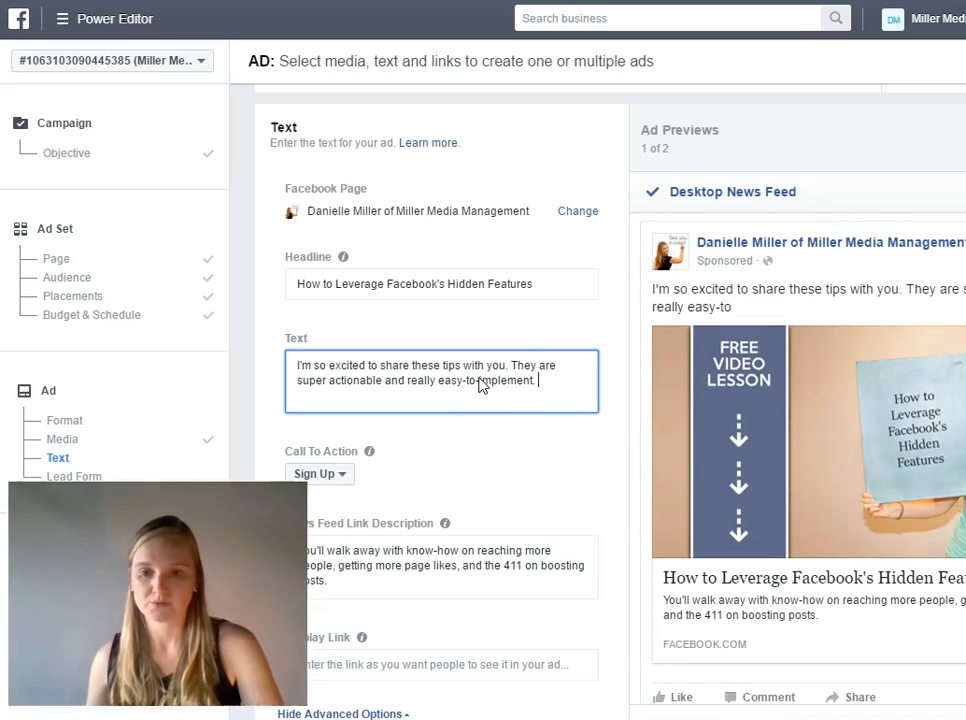
Replace the period after "share these tips with you" in the ad text with an exclamation mark.
click(511, 366)
key(BackSpace)
key(BackSpace)
text(!)
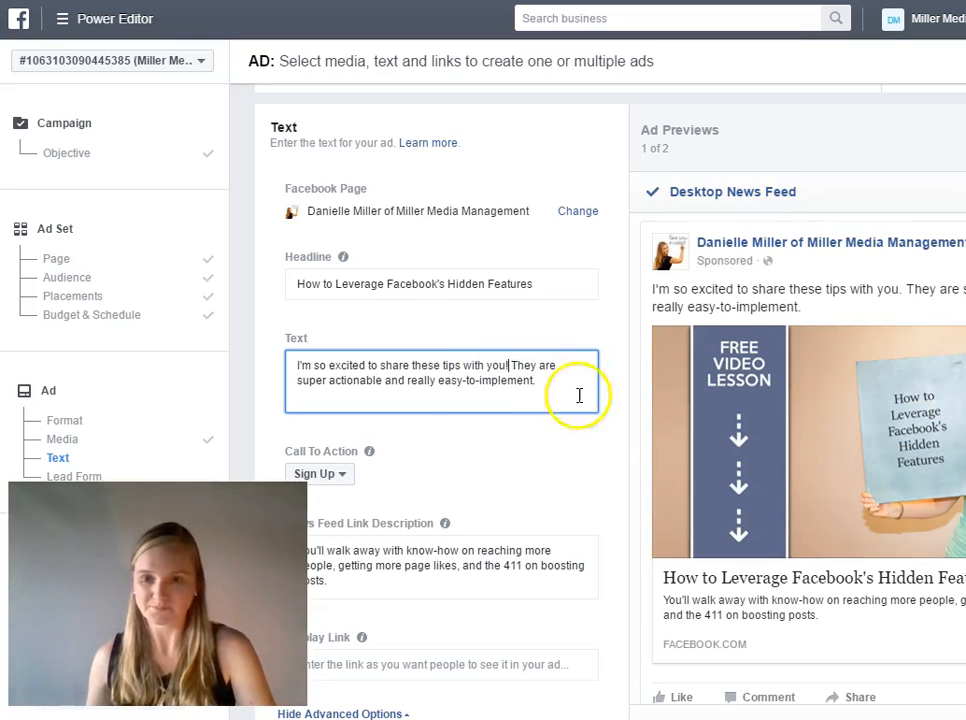
Add the closing sentence "See you in the classroom!" to the ad text, correcting its typos.
click(556, 384)
text(See you n)
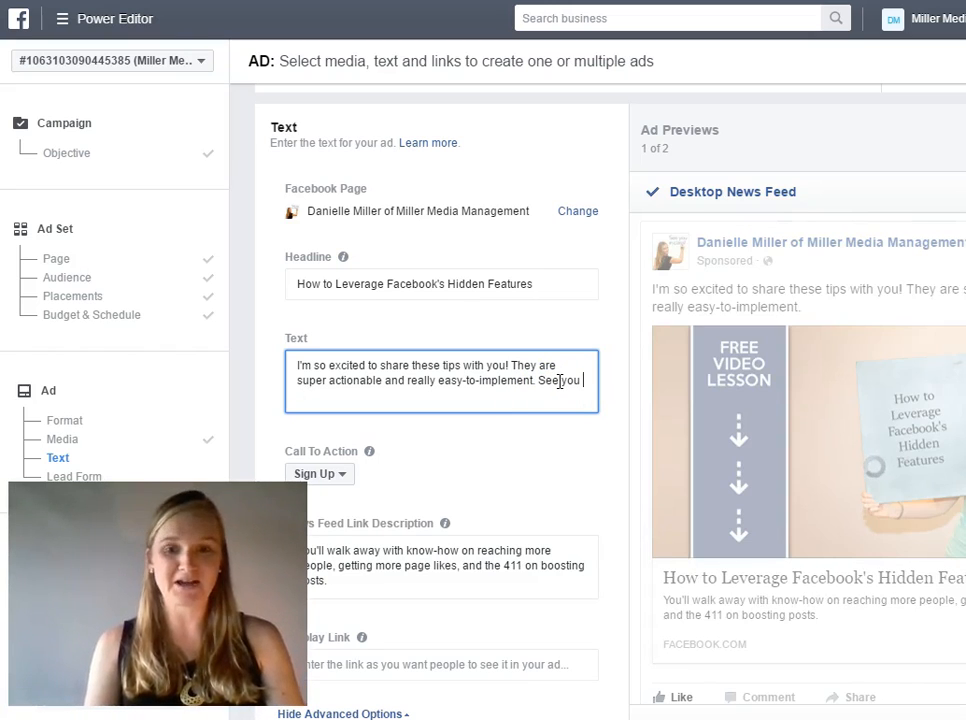
text(the classromm!)
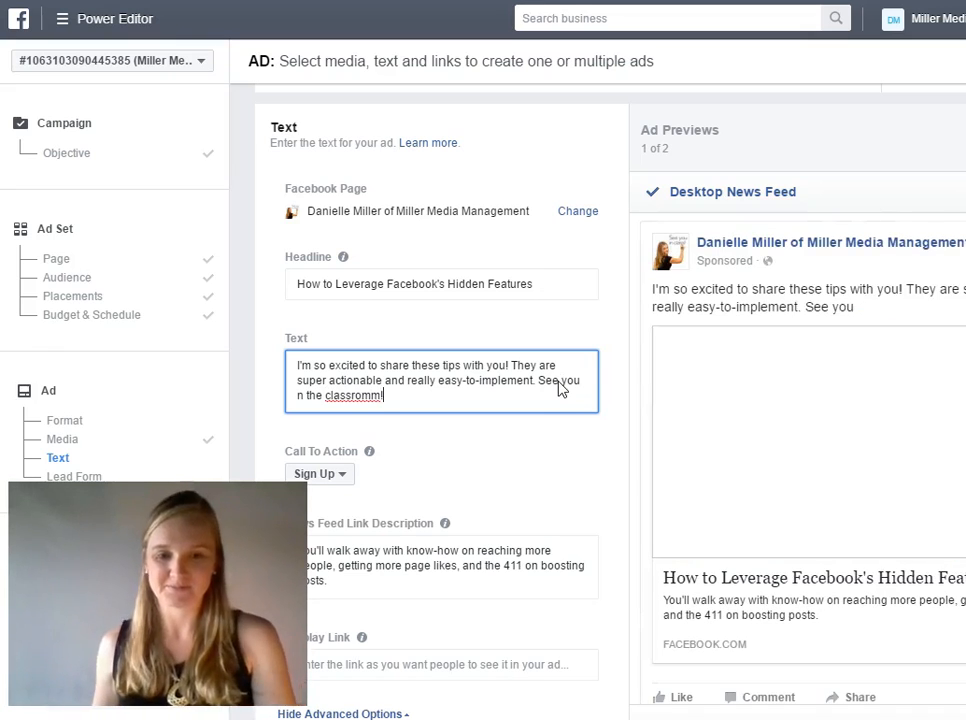
click(558, 392)
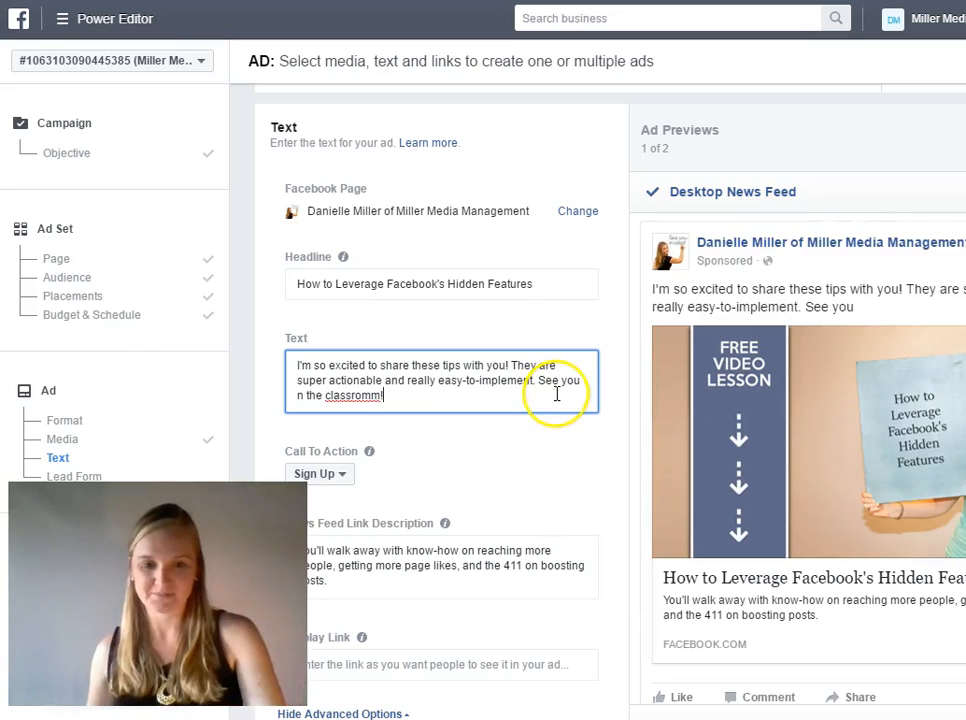
click(367, 397)
key(BackSpace)
text(o)
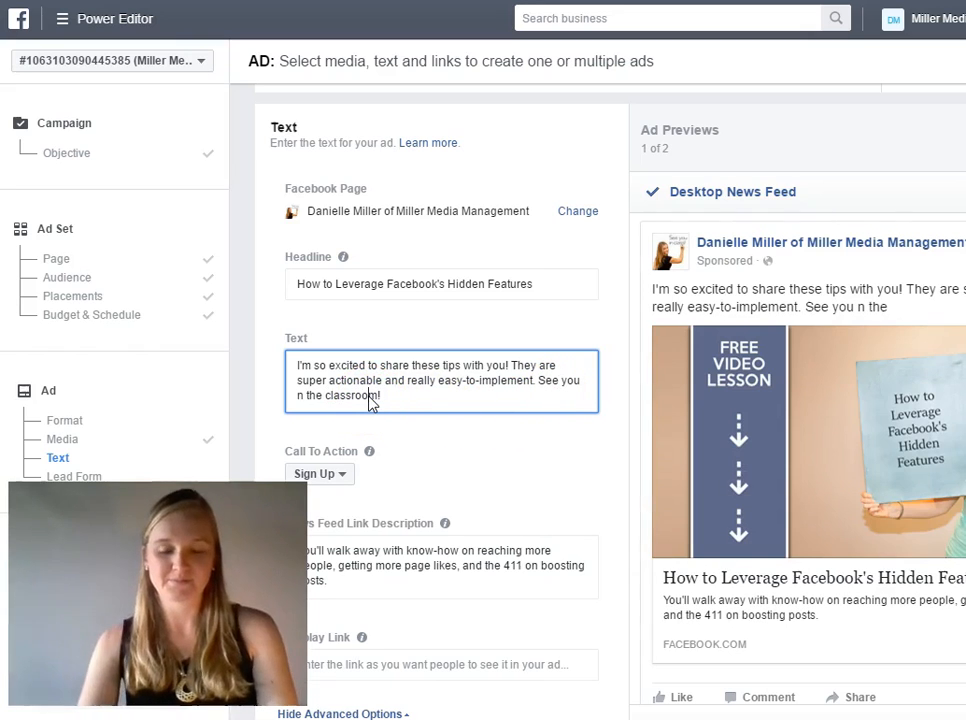
click(300, 396)
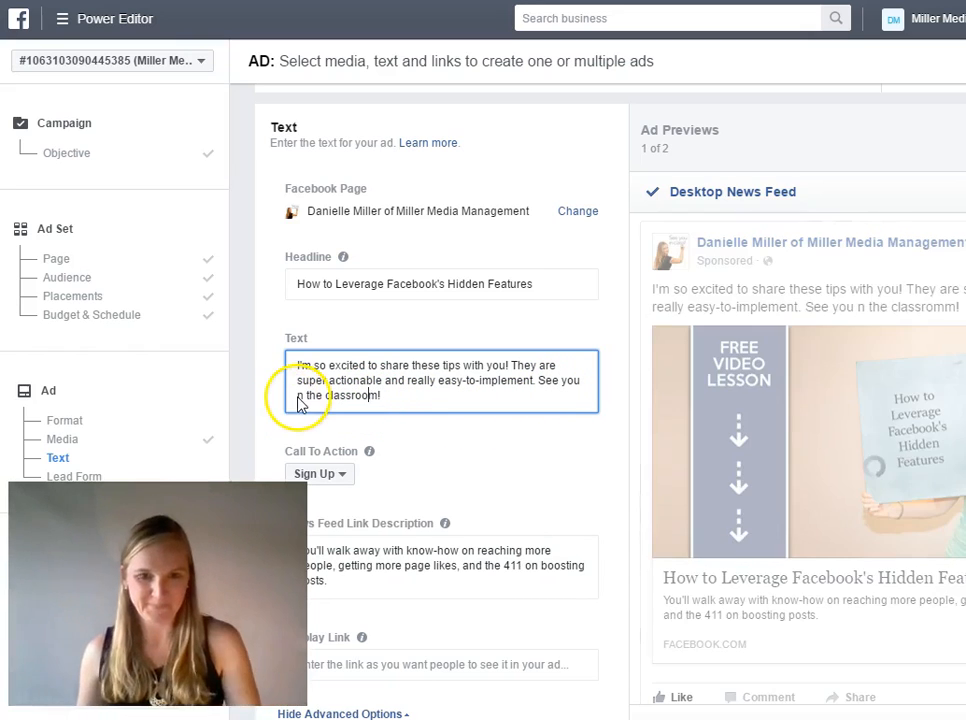
text(i)
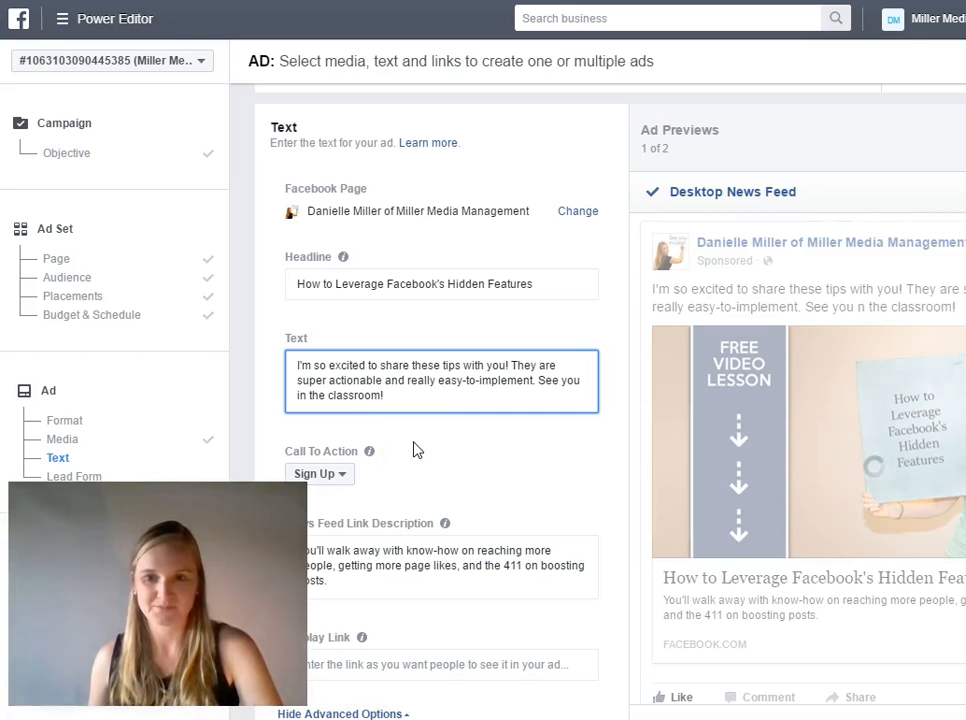
click(420, 466)
Set the ad's display link to MMMSOCIALMEDIA.COM.
scroll(420, 462, down, 1)
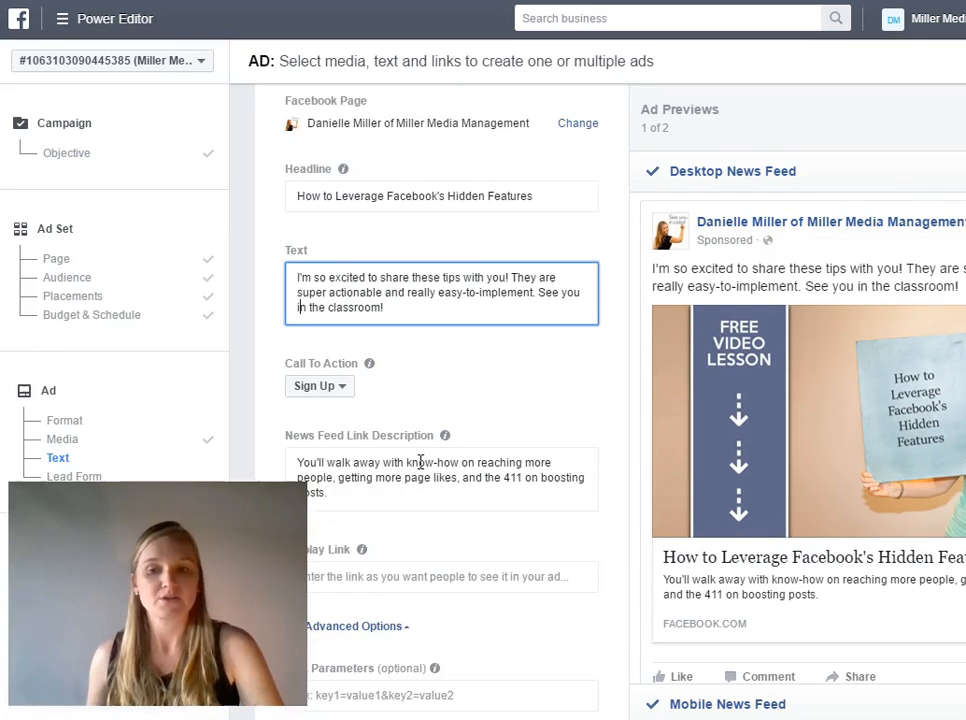
scroll(420, 462, down, 3)
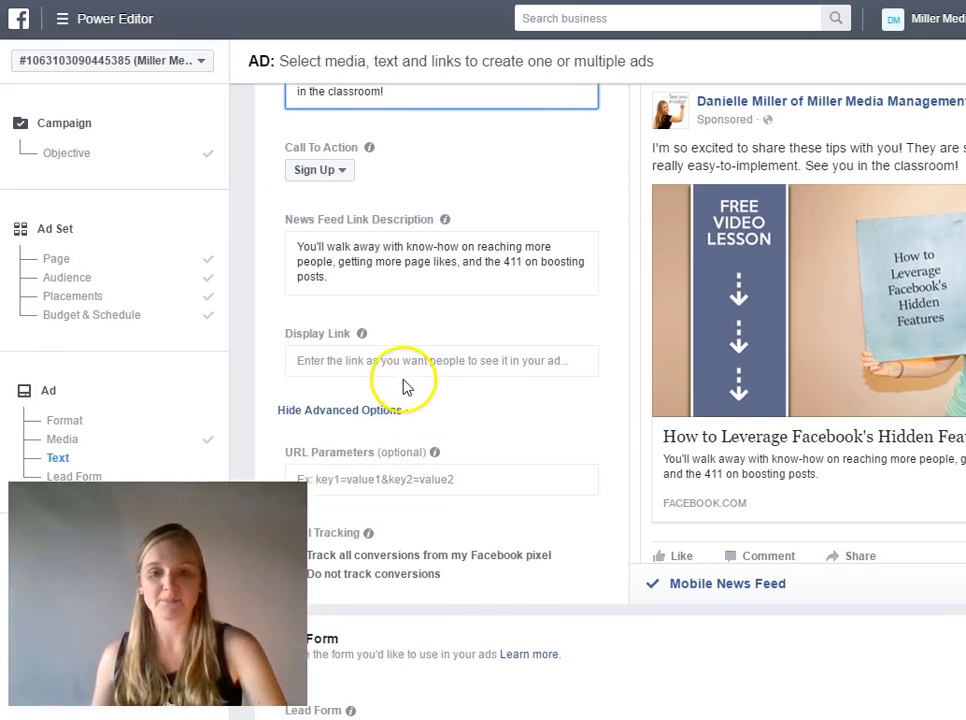
click(395, 361)
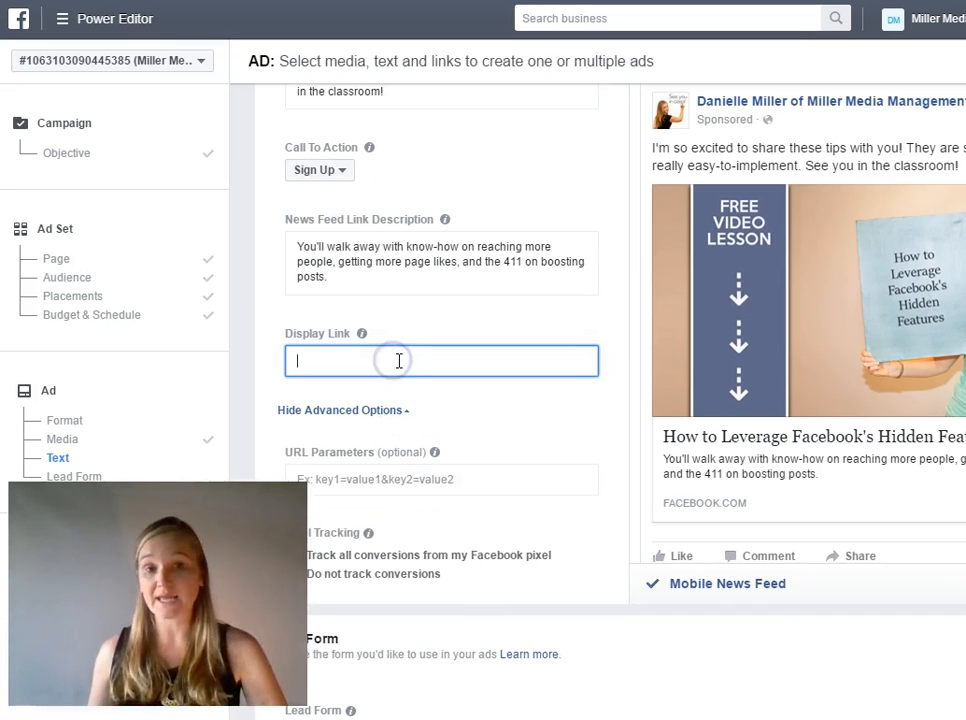
click(404, 362)
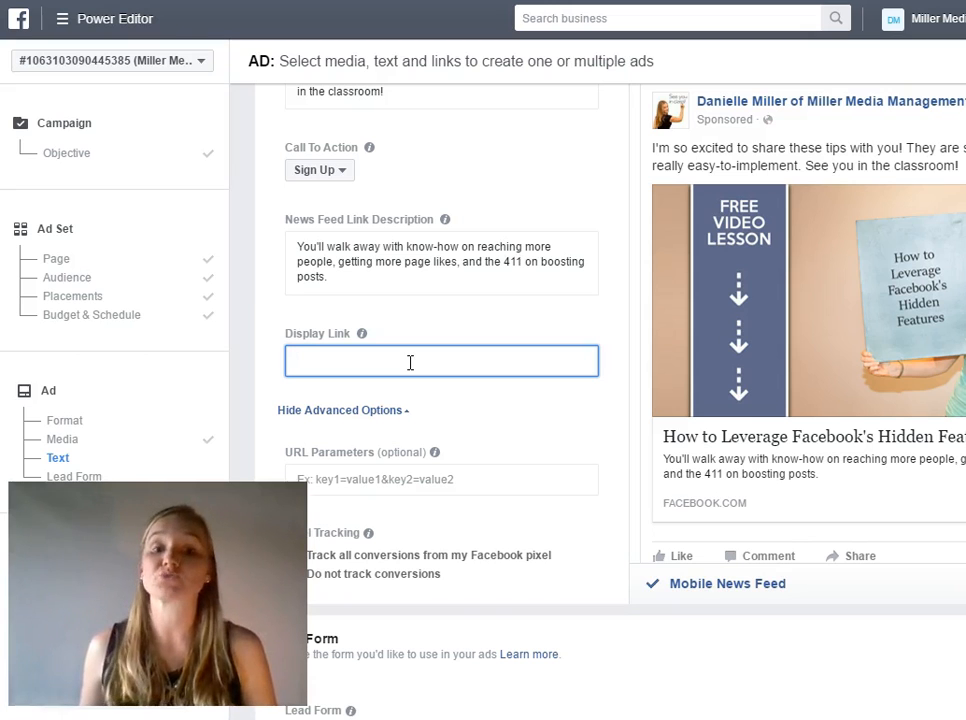
click(496, 362)
text(MM)
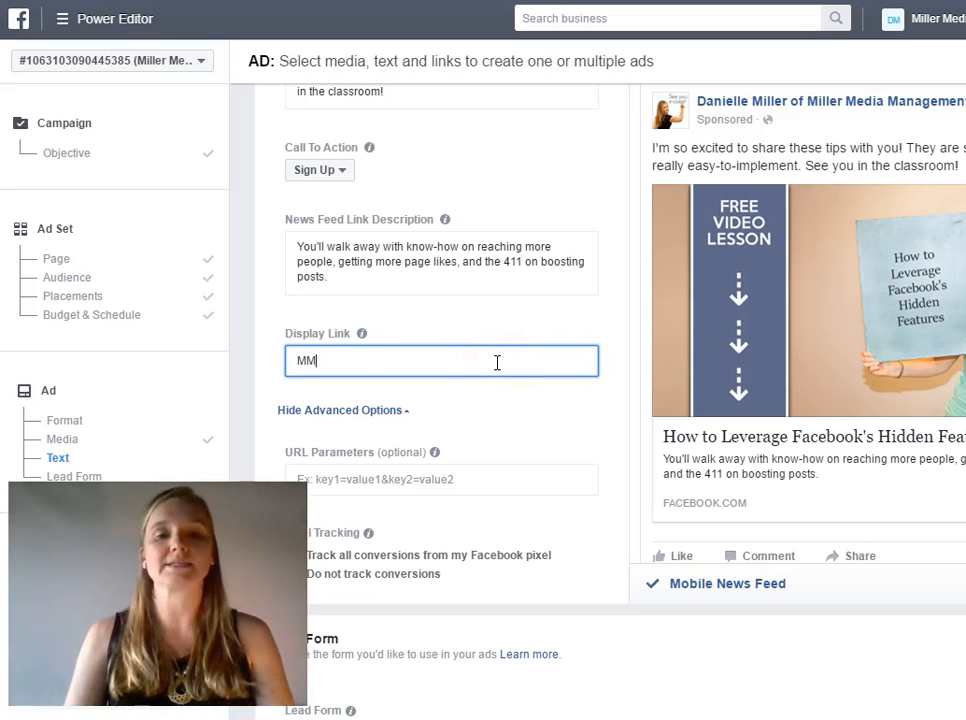
text(MSOCIALMEDIA>C)
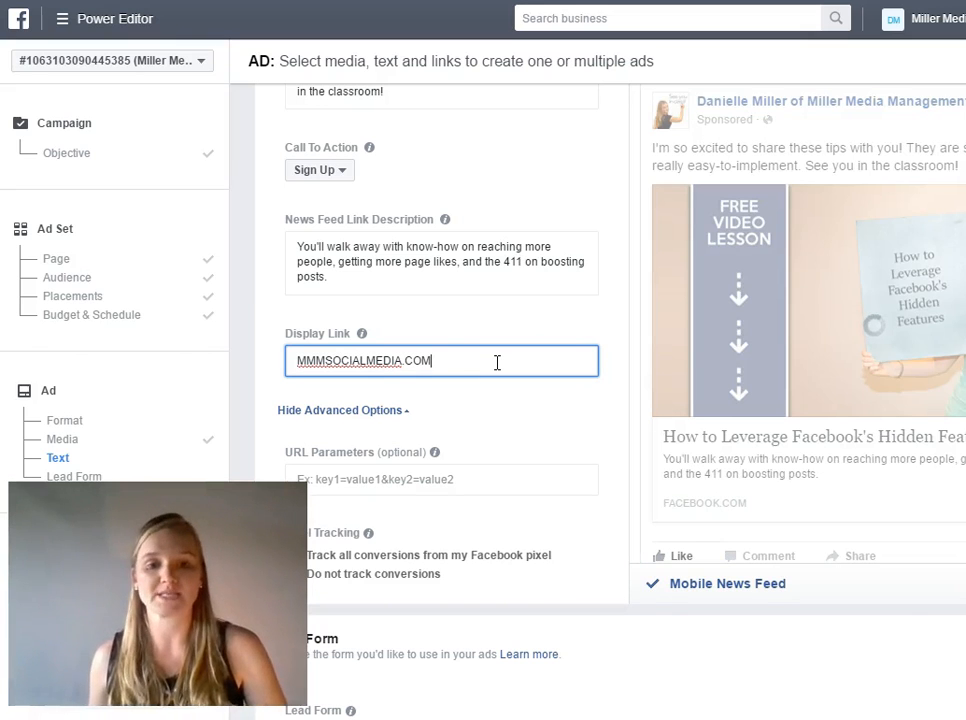
Set the ad's pixel tracking to track all conversions from the Facebook pixel.
scroll(502, 388, down, 2)
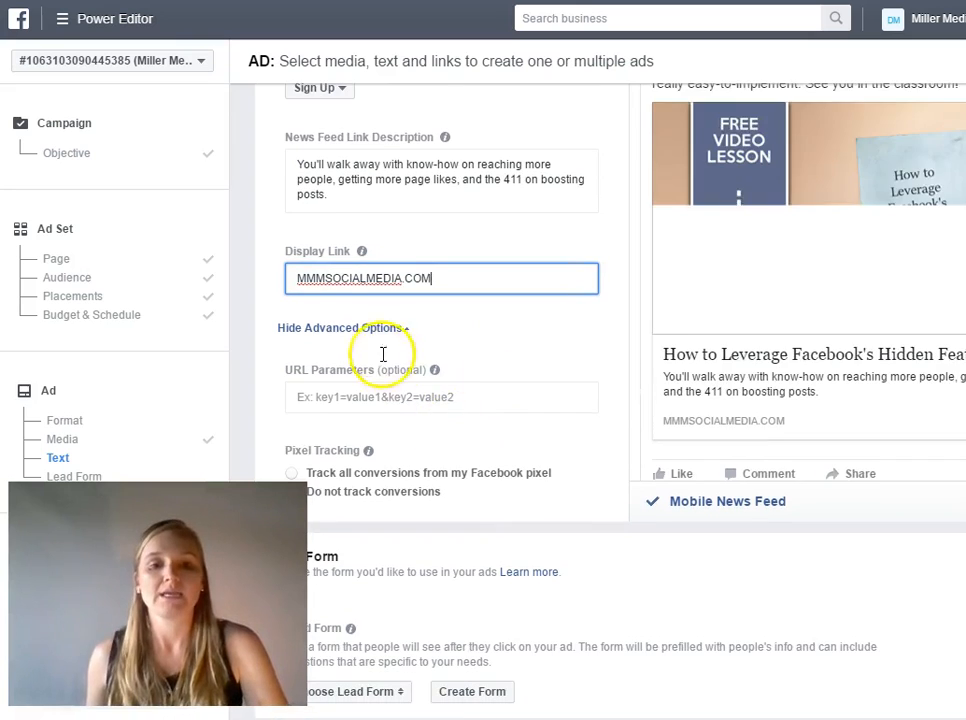
scroll(383, 354, down, 1)
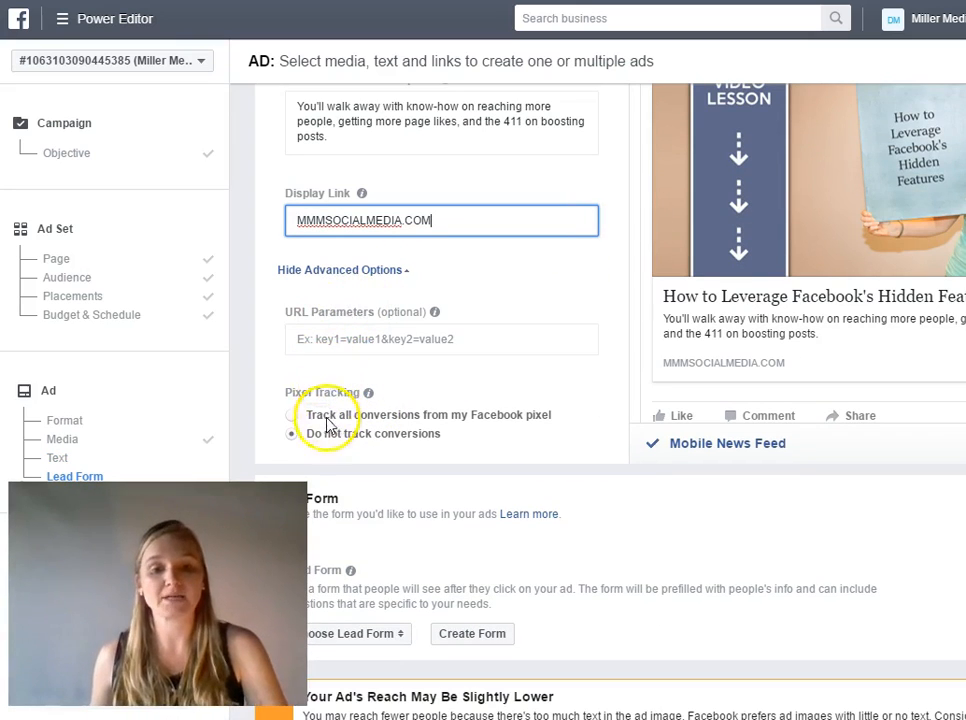
click(292, 415)
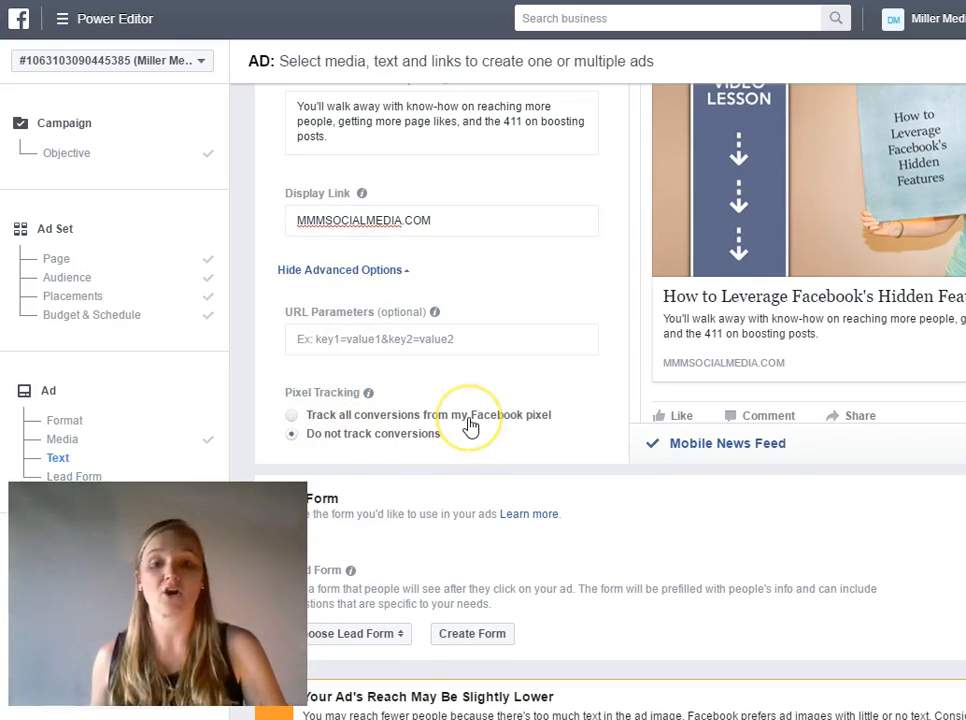
Choose Free Video Lesson as the ad's lead form.
scroll(470, 425, down, 3)
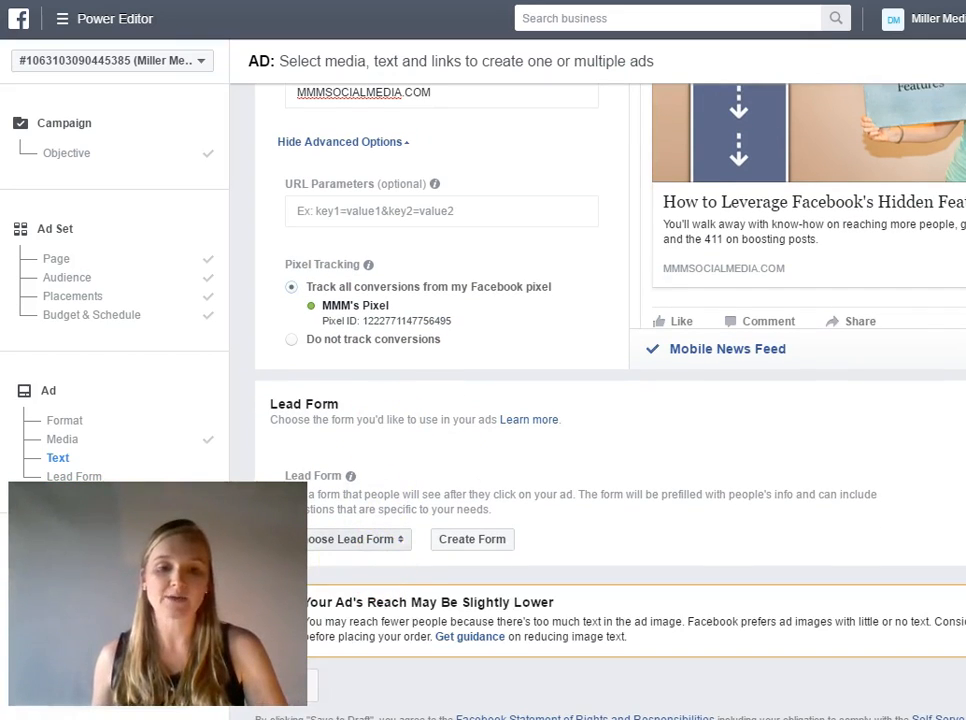
click(348, 542)
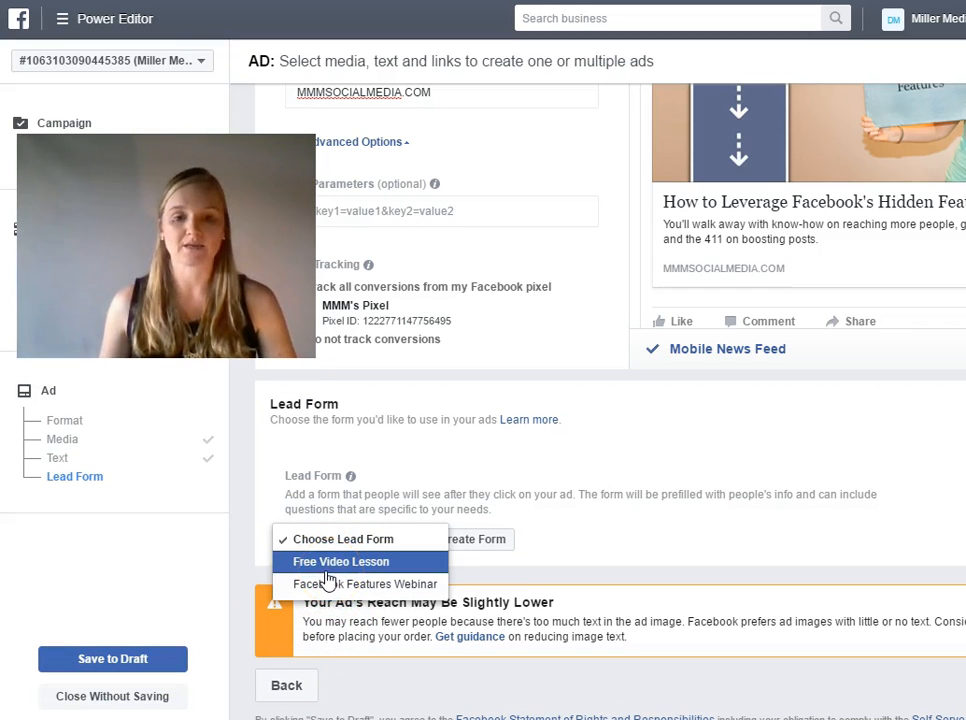
click(330, 562)
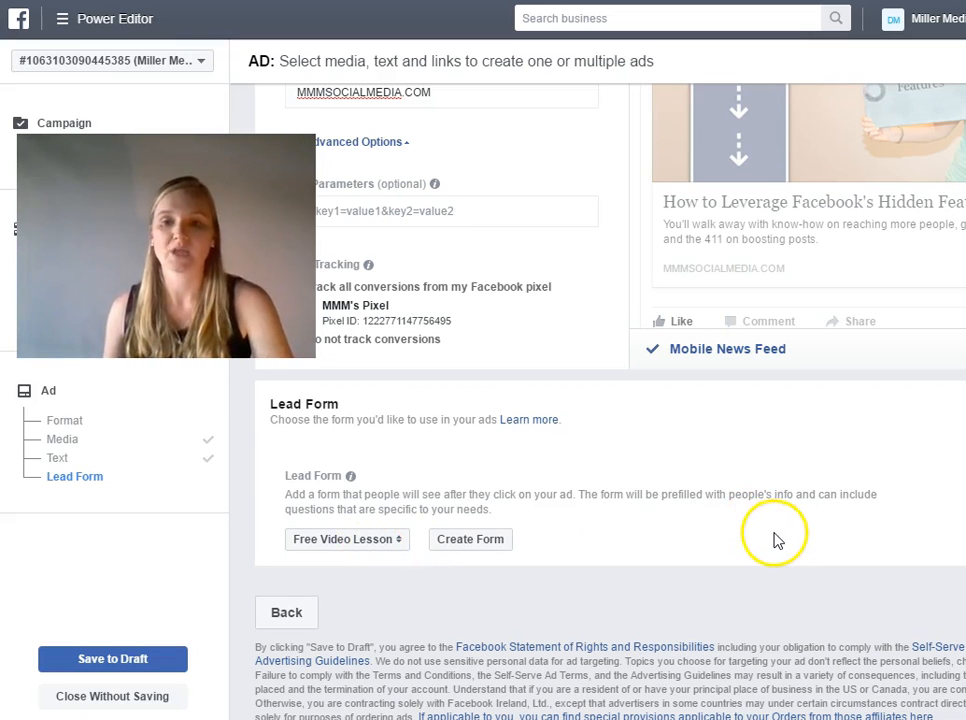
Review the finished ad in the Desktop News Feed and Mobile News Feed previews.
scroll(785, 538, up, 4)
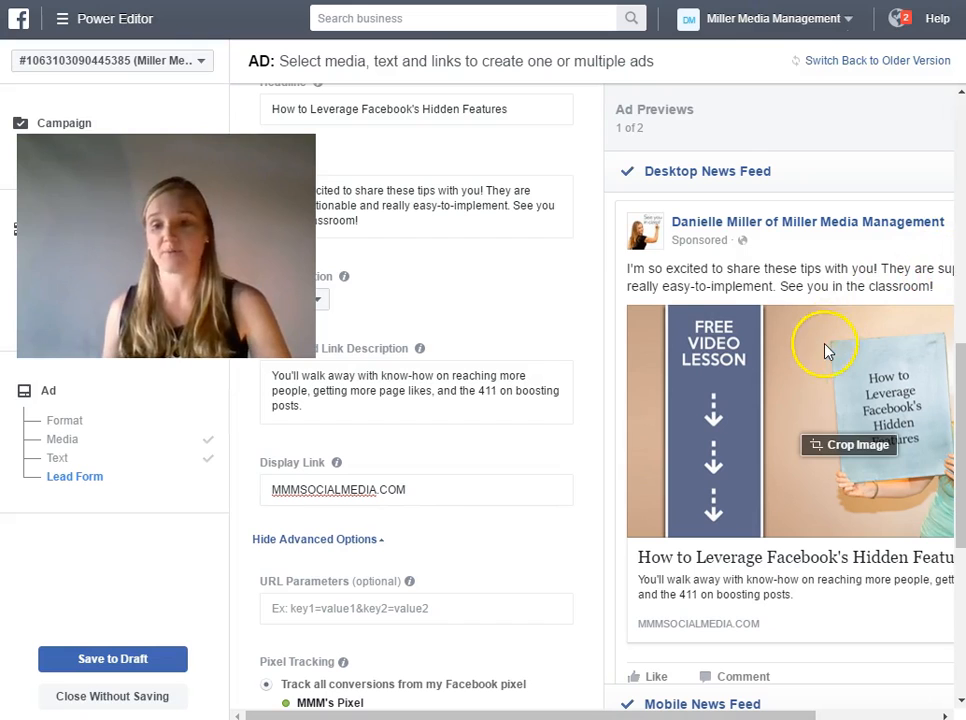
drag(683, 712, 905, 705)
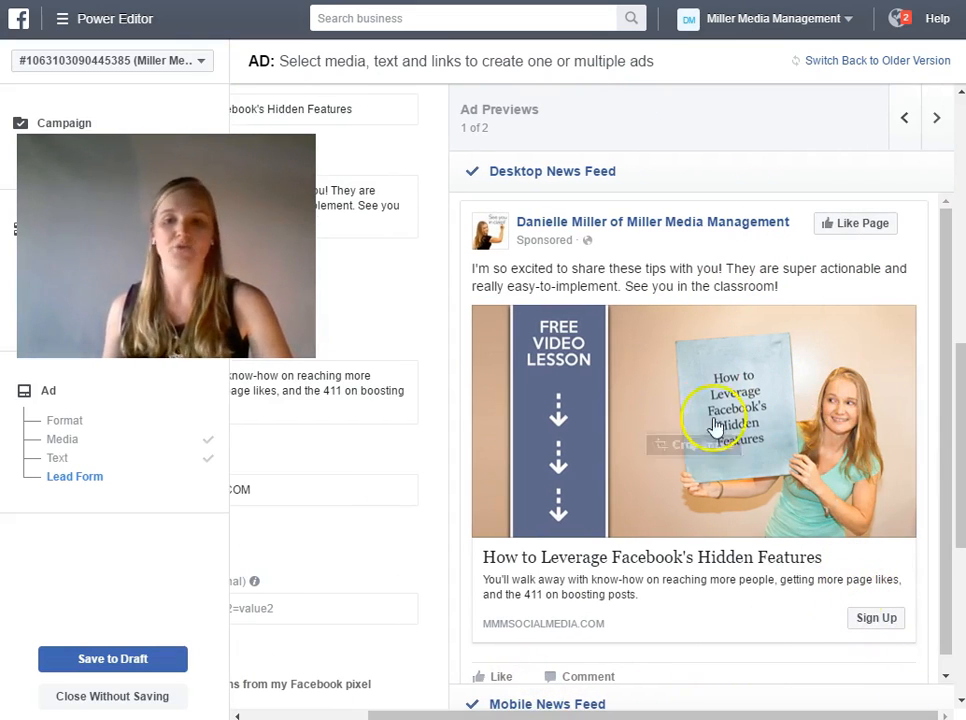
scroll(727, 430, down, 3)
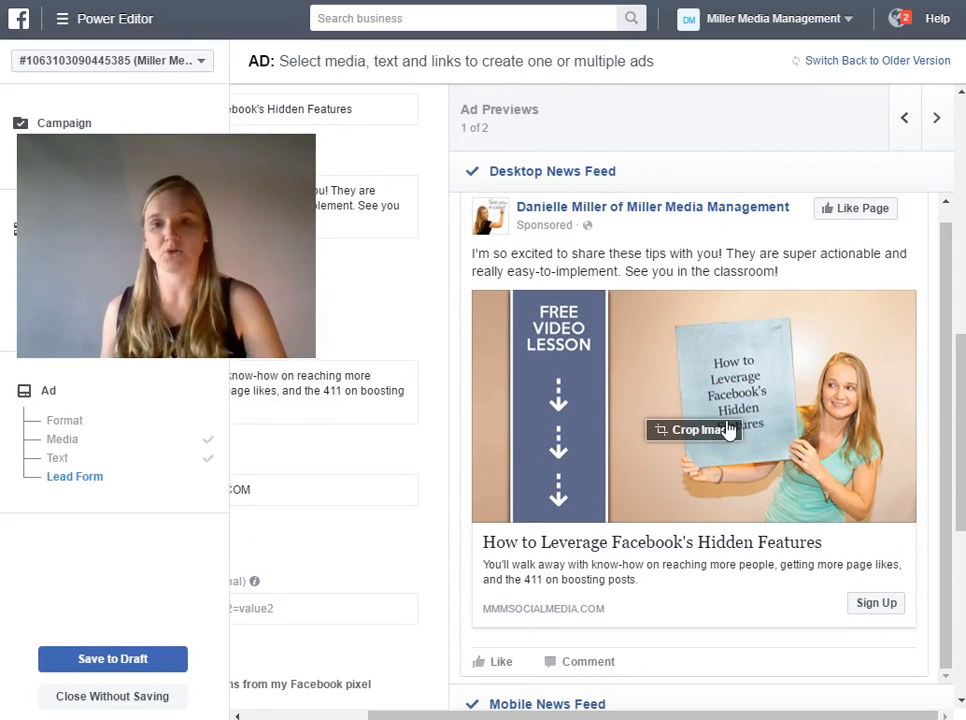
scroll(727, 428, down, 4)
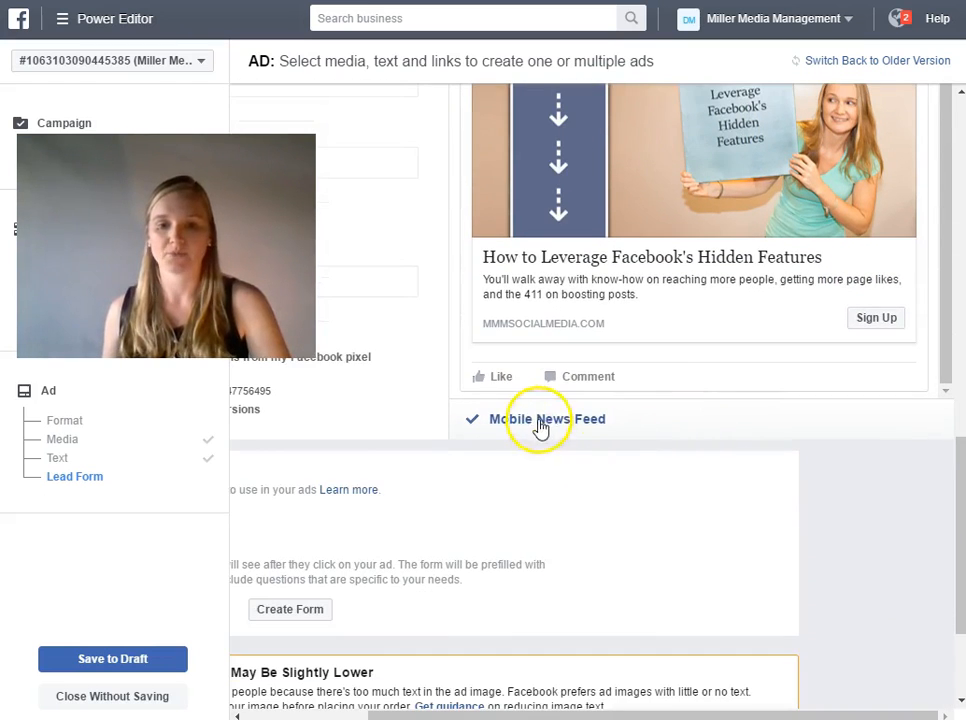
click(539, 425)
scroll(647, 371, up, 2)
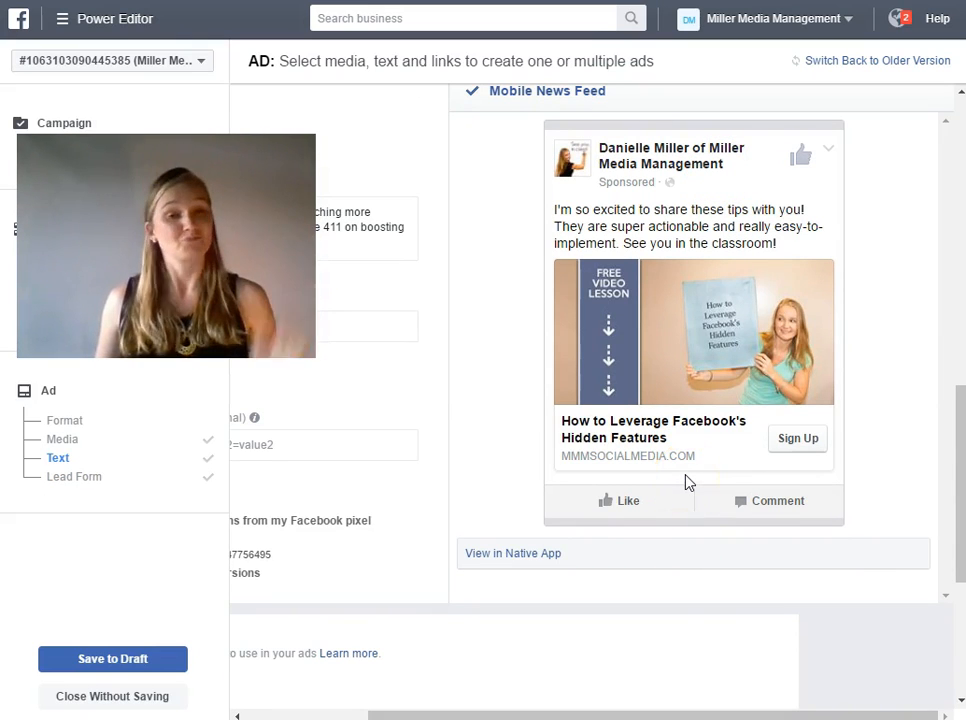
Check the second ad variation in the Mobile News Feed preview.
scroll(687, 480, up, 2)
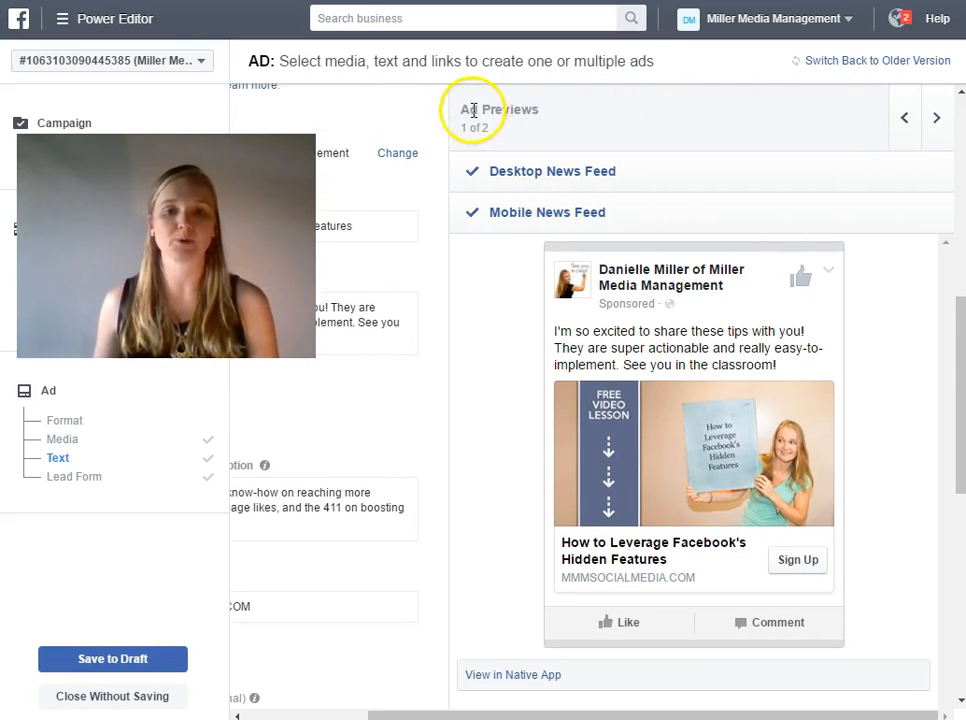
click(937, 117)
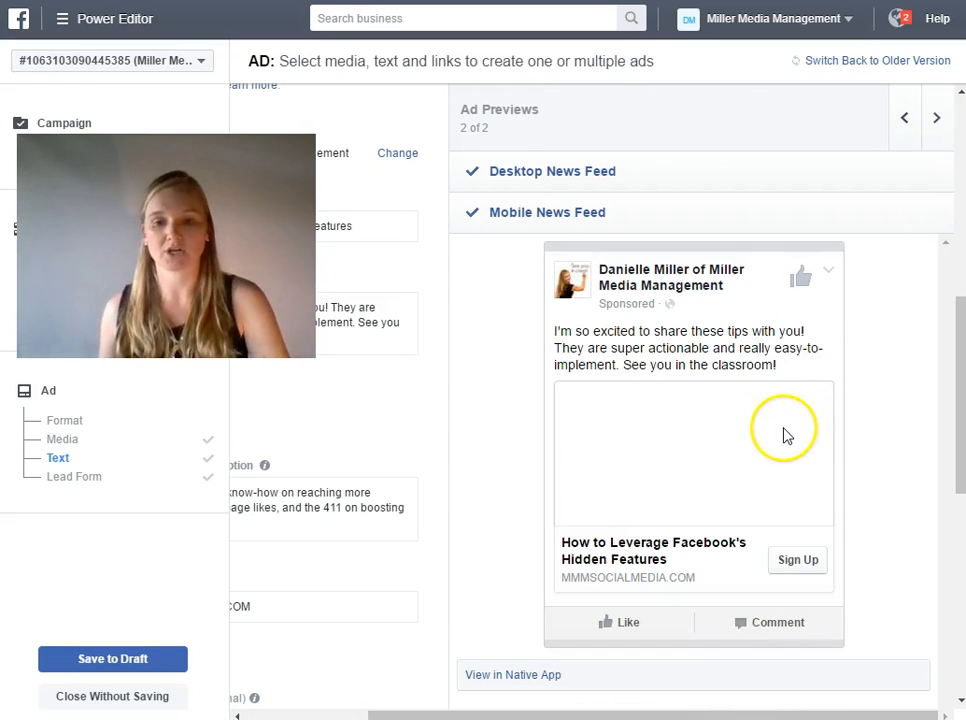
scroll(418, 502, down, 3)
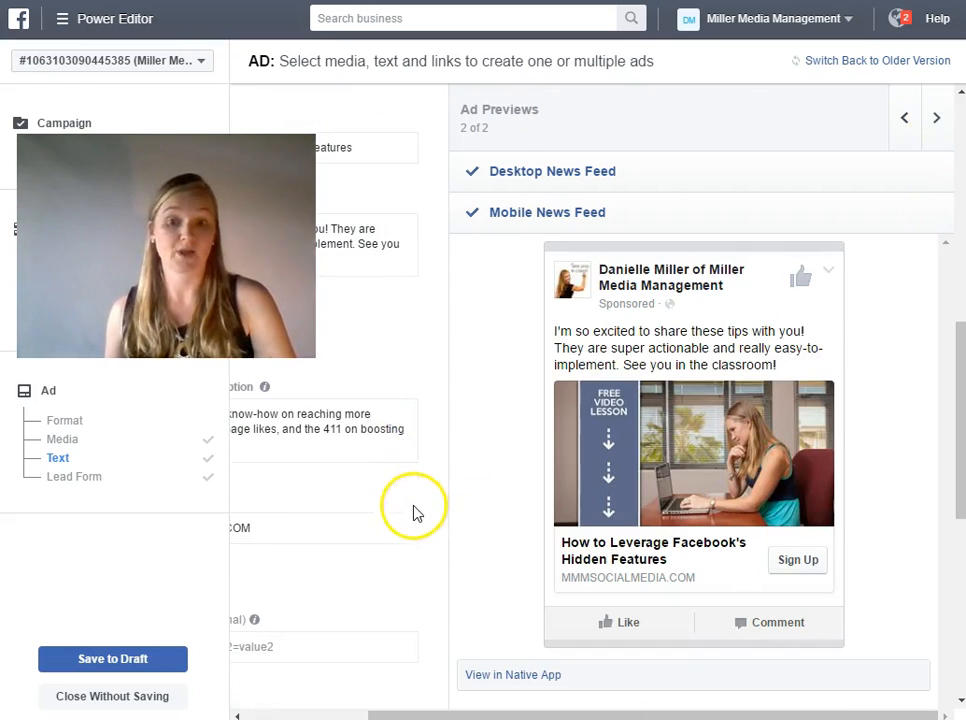
Save the Lead Generation - Free Video Lesson campaign, its FB Admins ad set and both ads as drafts after reviewing the creation summary.
scroll(560, 510, down, 1)
scroll(530, 515, down, 5)
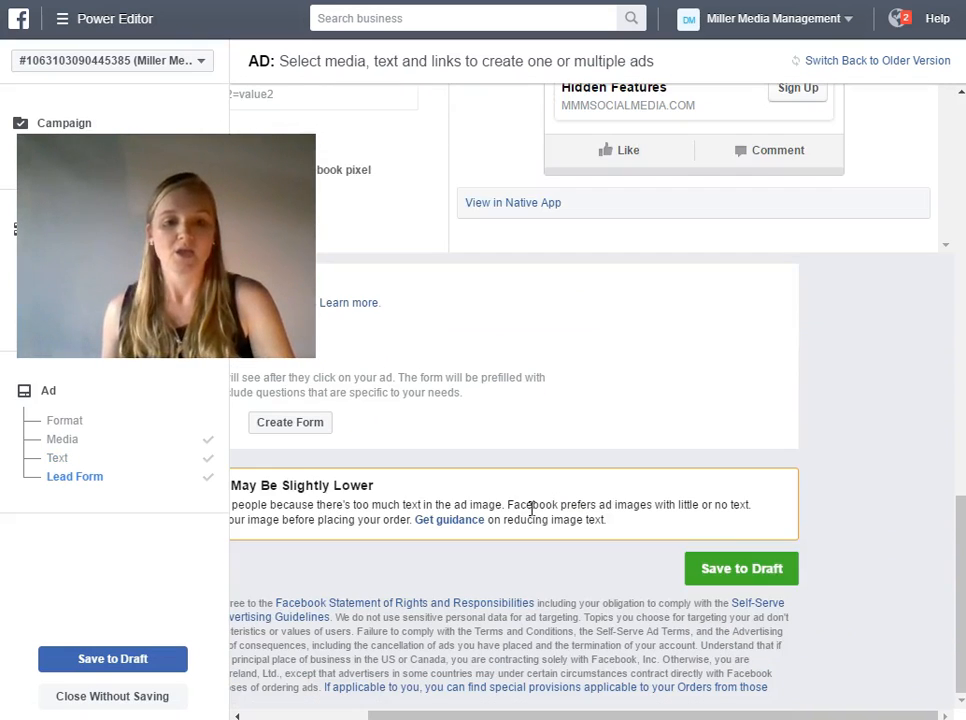
click(731, 568)
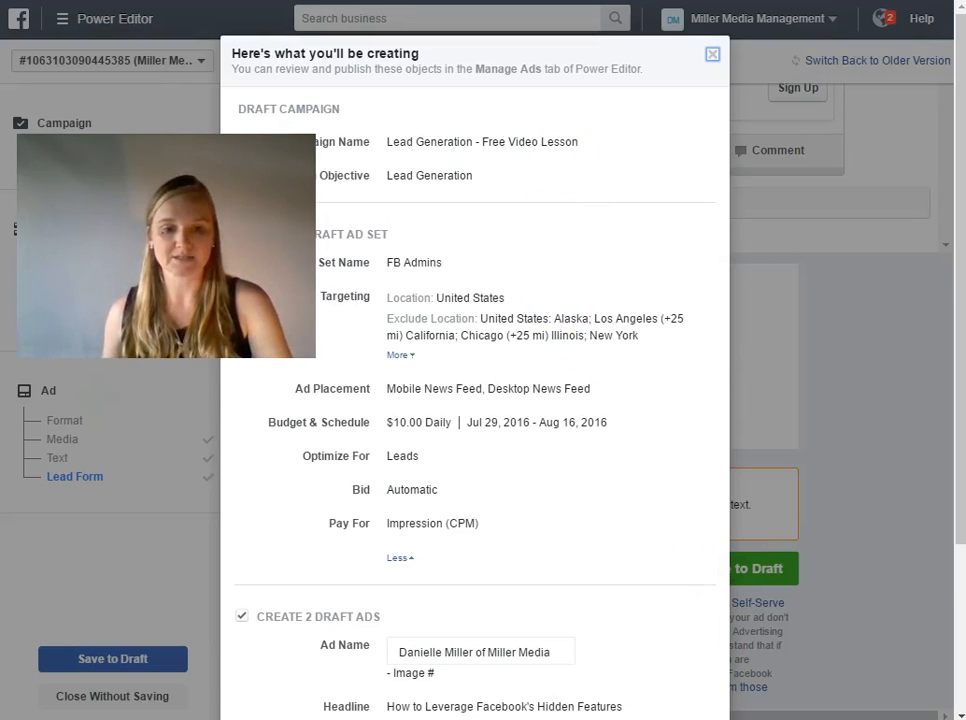
scroll(541, 425, down, 1)
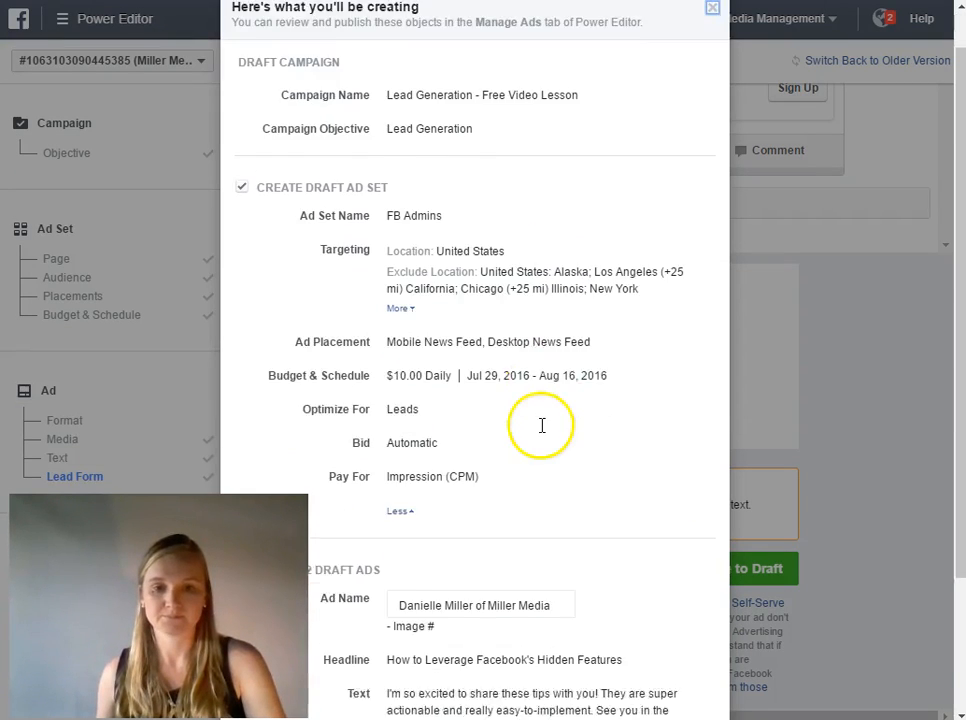
scroll(541, 425, down, 3)
click(675, 665)
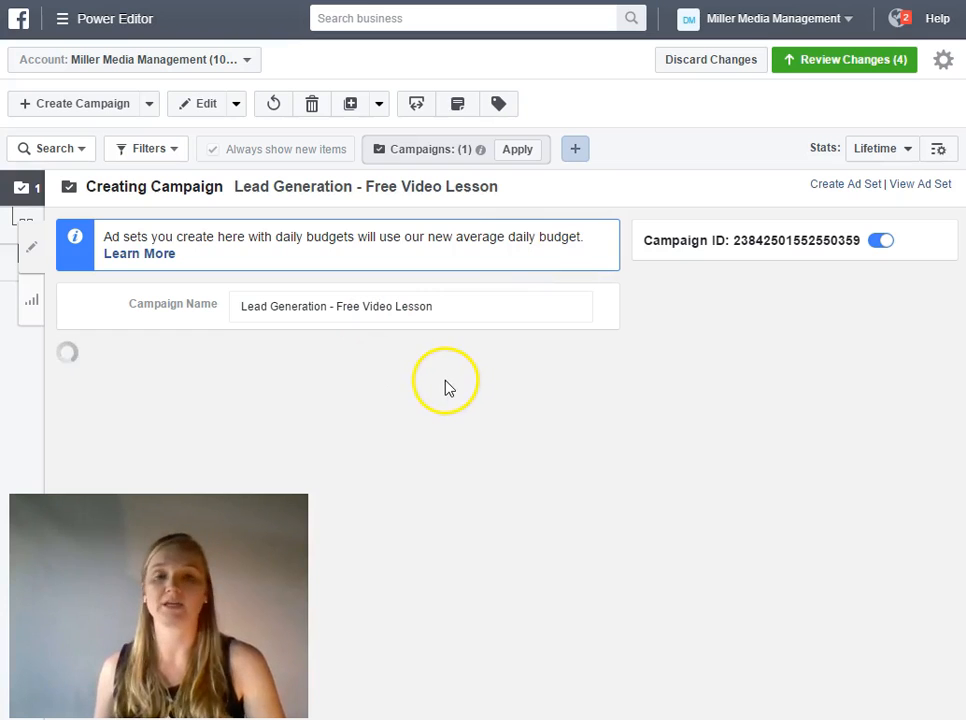
Publish the pending changes for the new campaign, ad set and two ads, and dismiss the completion summary.
click(820, 68)
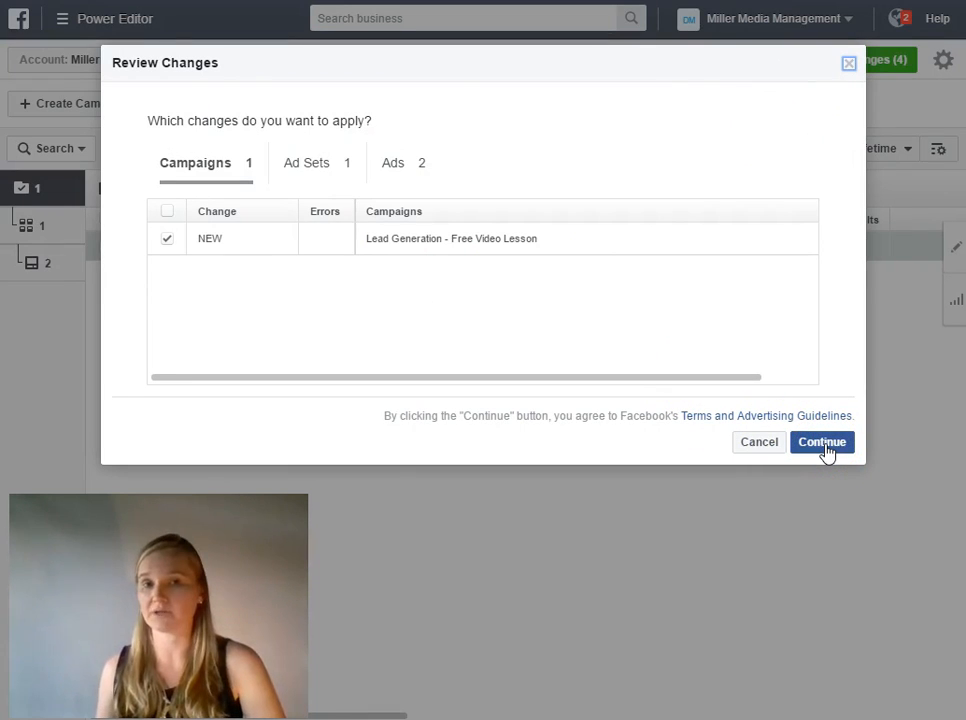
click(822, 442)
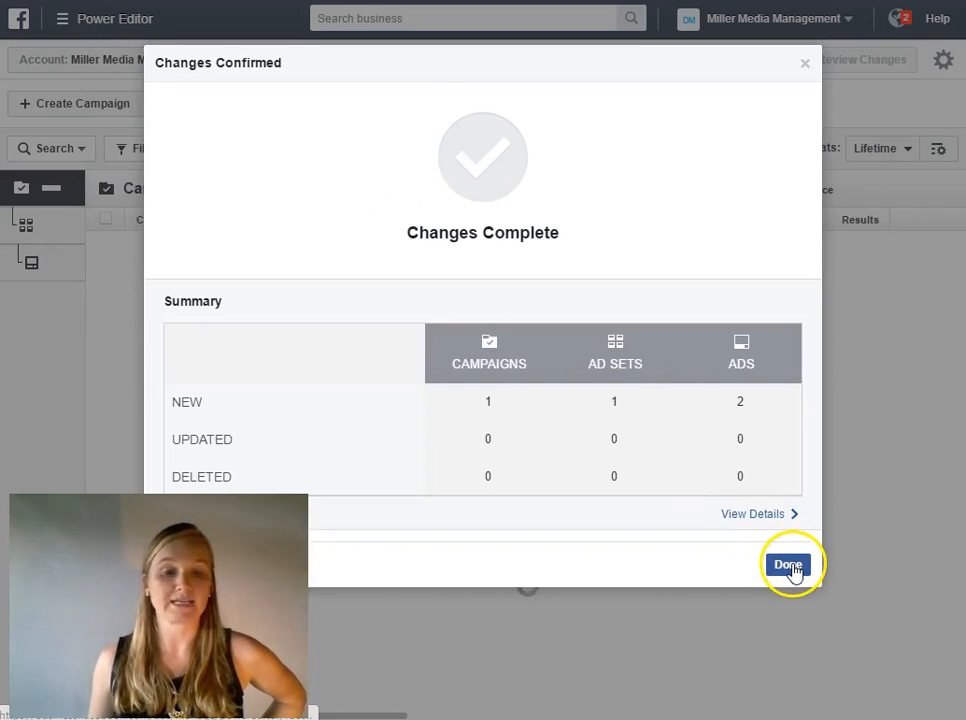
click(789, 565)
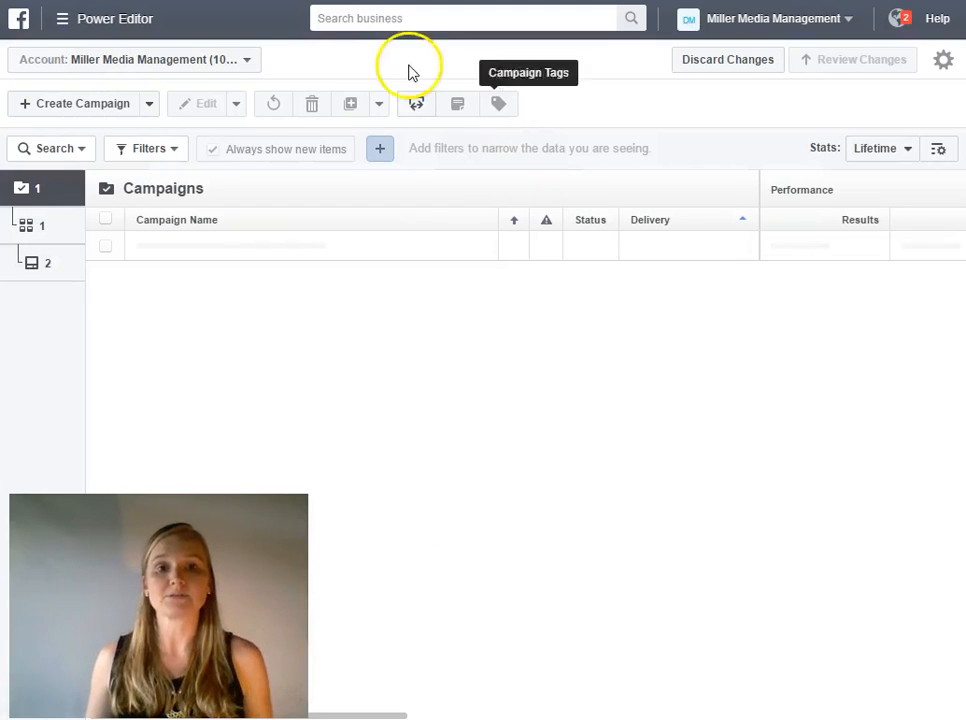
Switch to Ads Manager and toggle the Lead Generation - Free Video Lesson campaign off and back on.
click(66, 20)
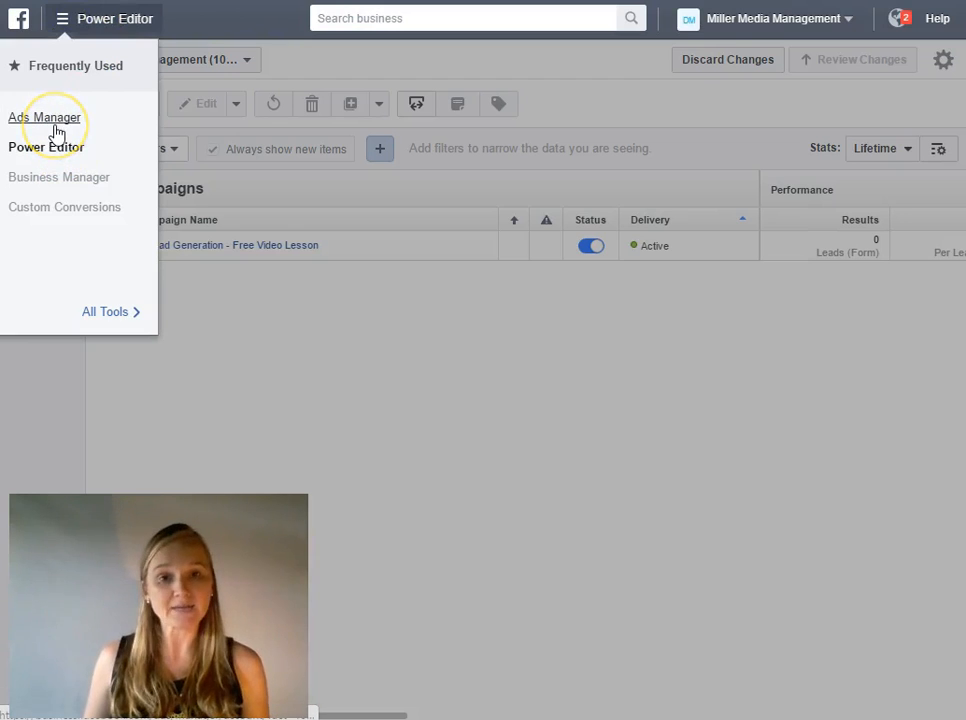
click(55, 124)
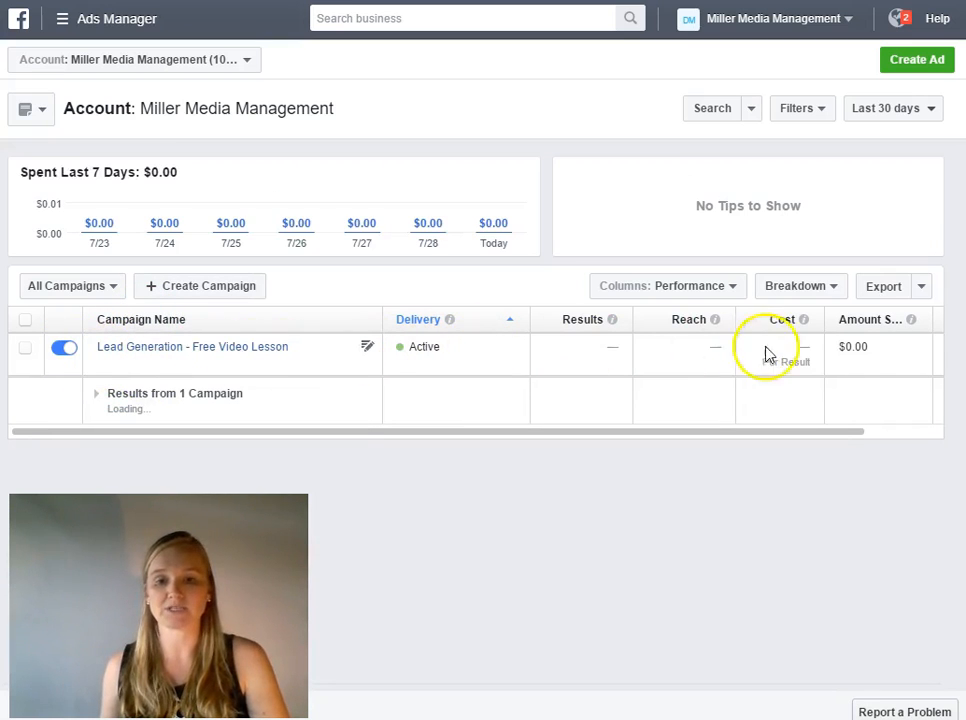
click(60, 349)
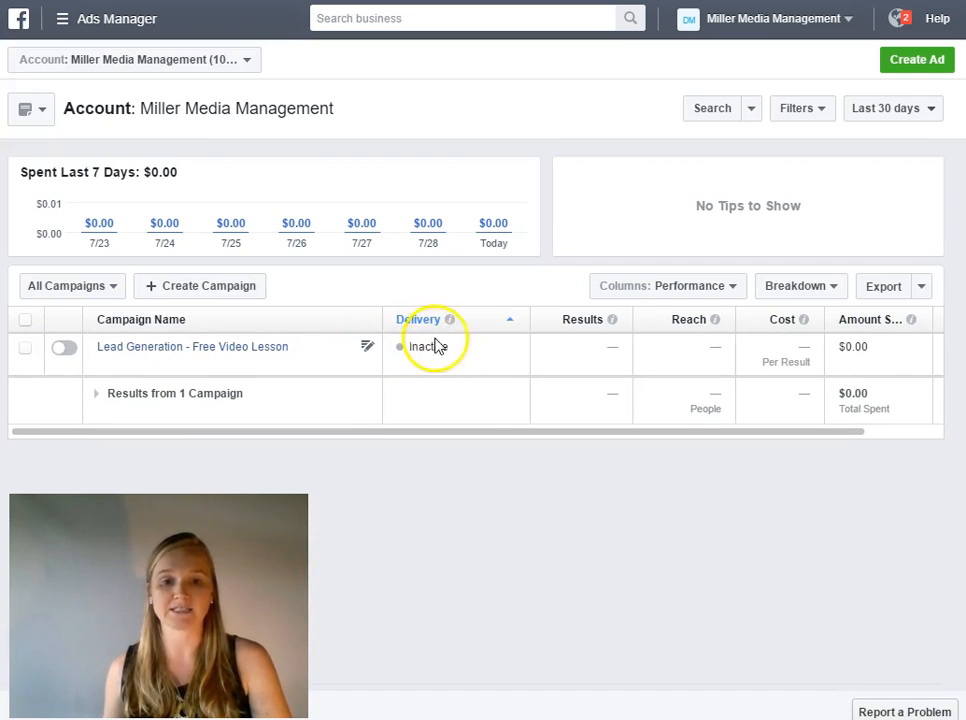
click(68, 352)
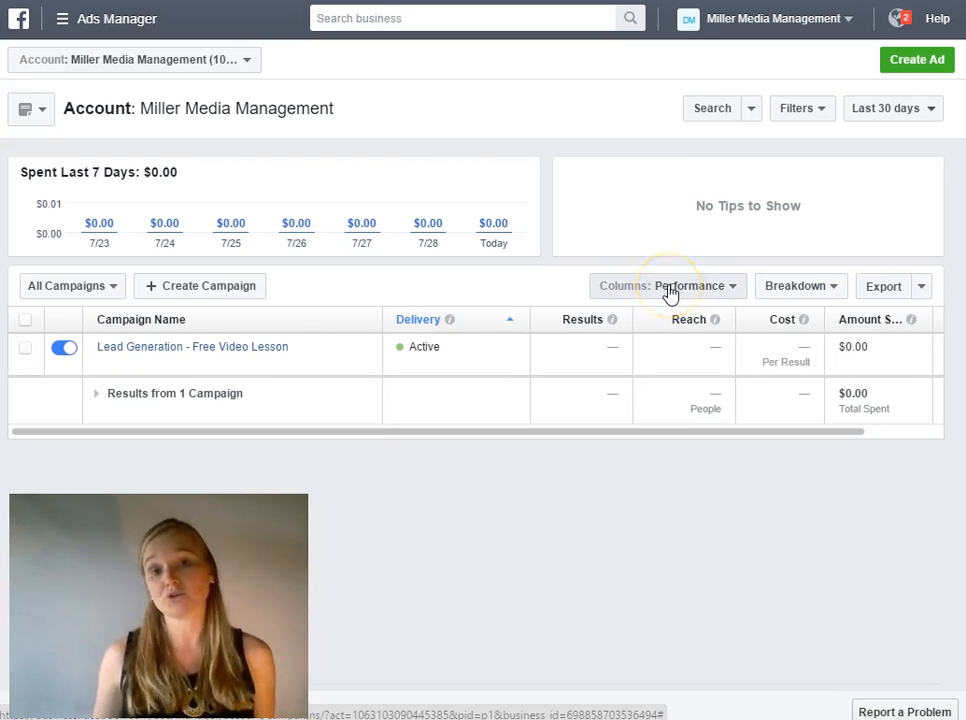
Examine the column presets and customizable performance columns for the Energy Arts Lead Ads campaign, leaving the column selection as it is.
click(680, 343)
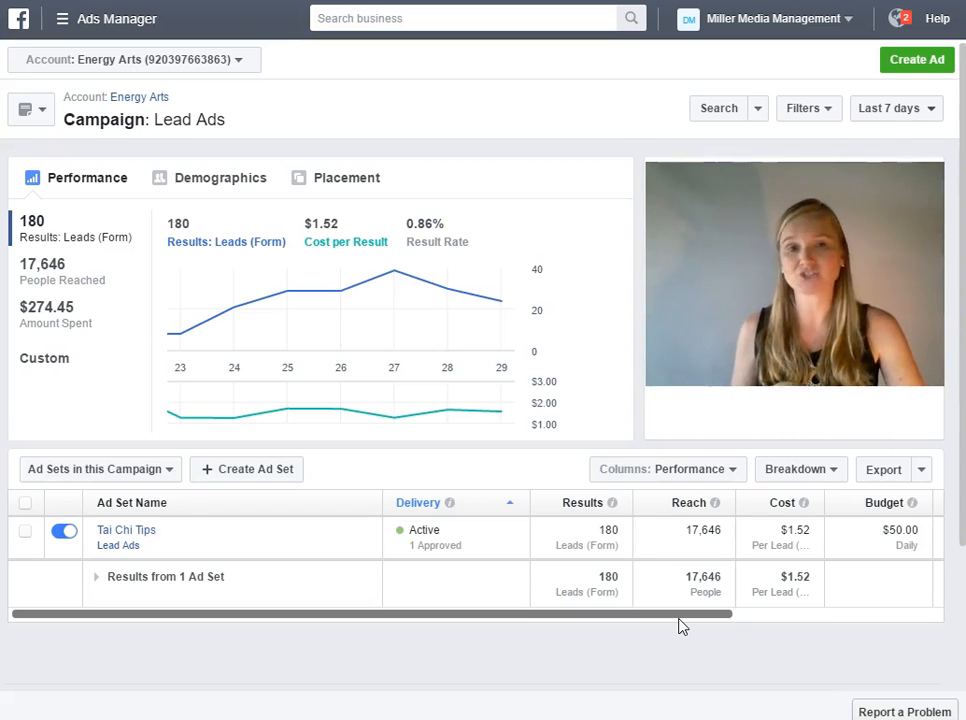
click(688, 625)
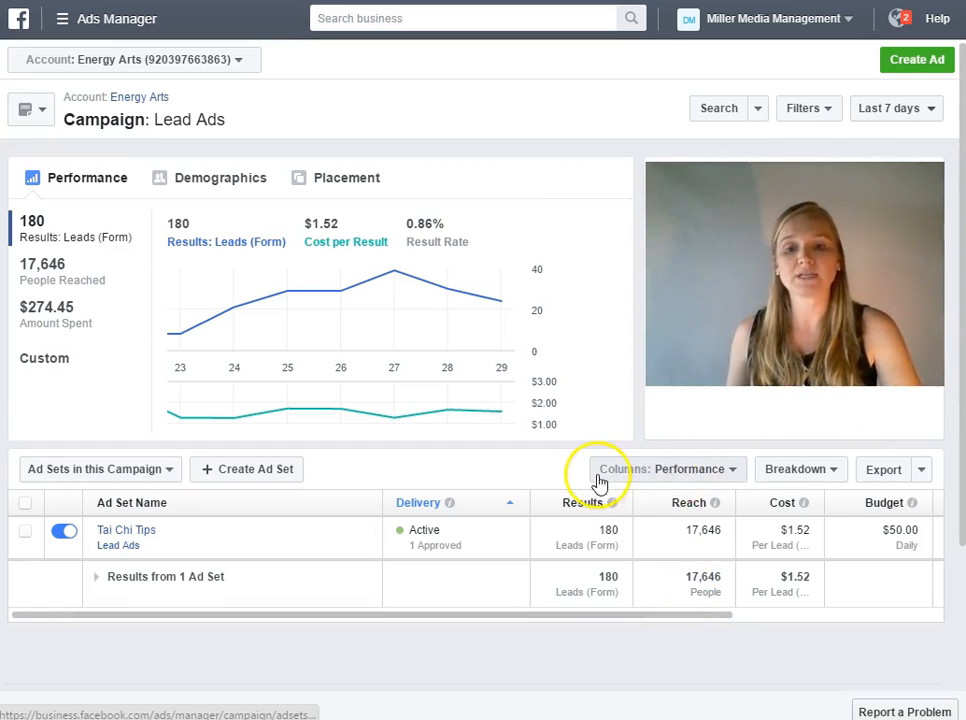
click(673, 476)
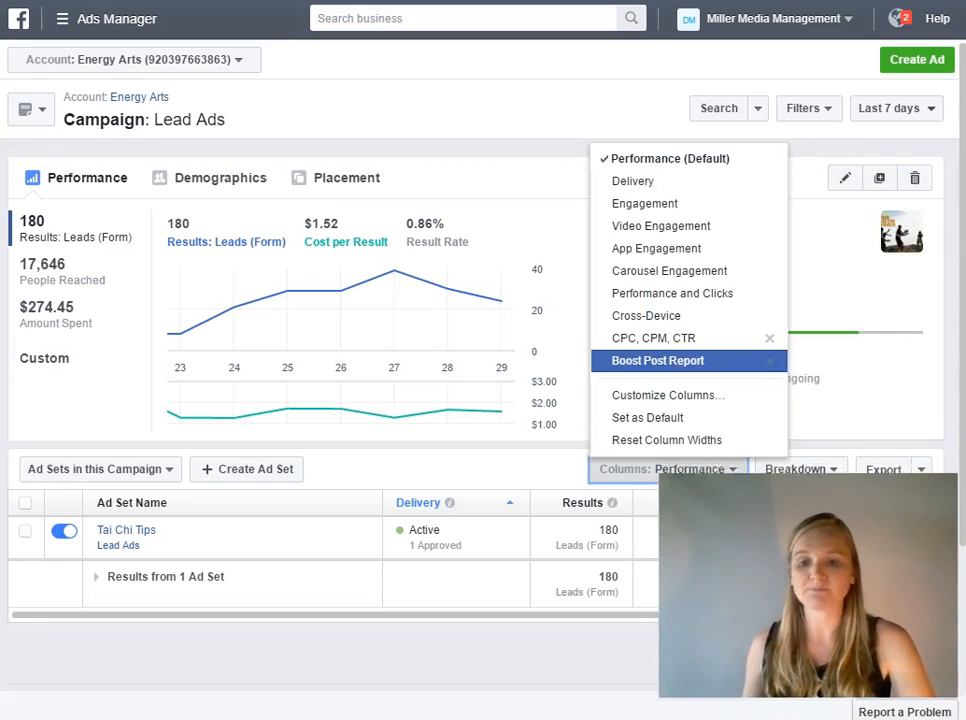
click(680, 396)
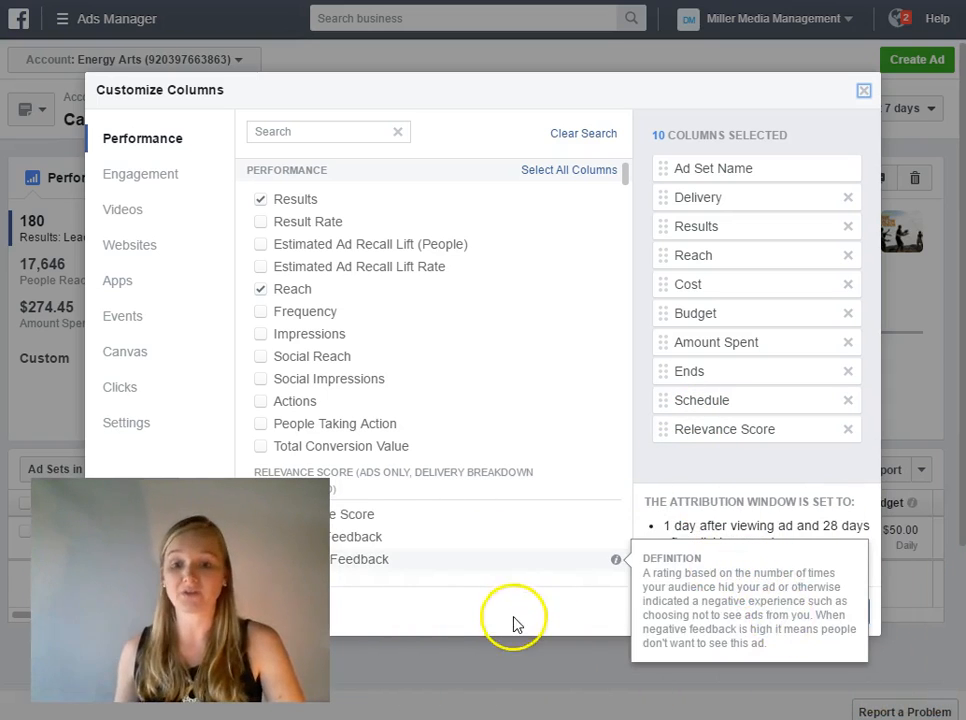
click(783, 613)
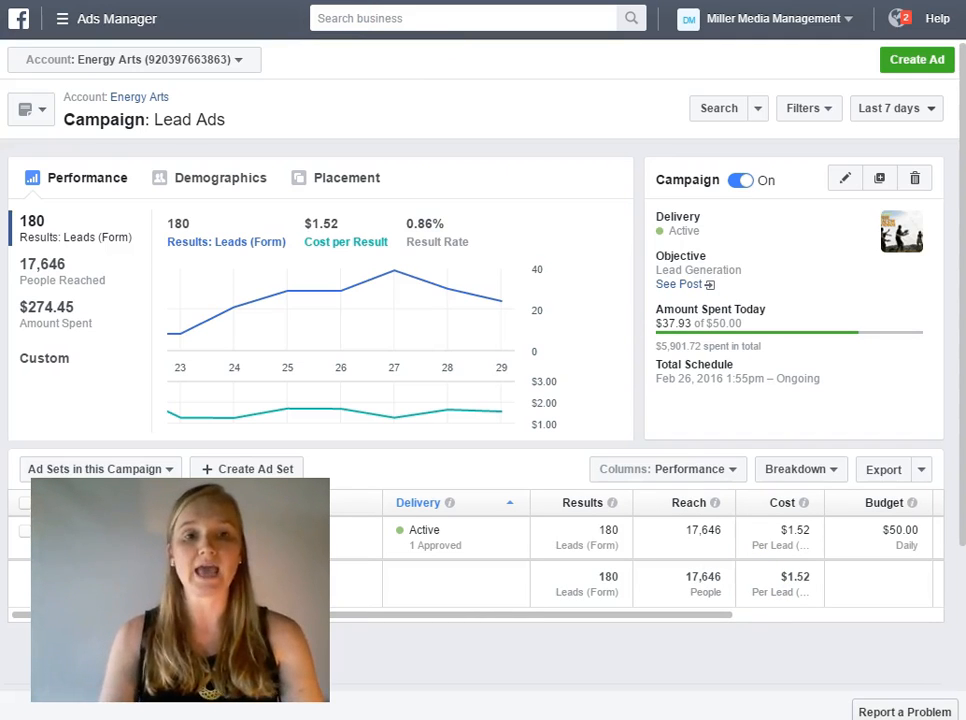
Go to the Bruce Frantzis Facebook page by its web address, facebook.com/brucefrantzis.
text(facebook.com)
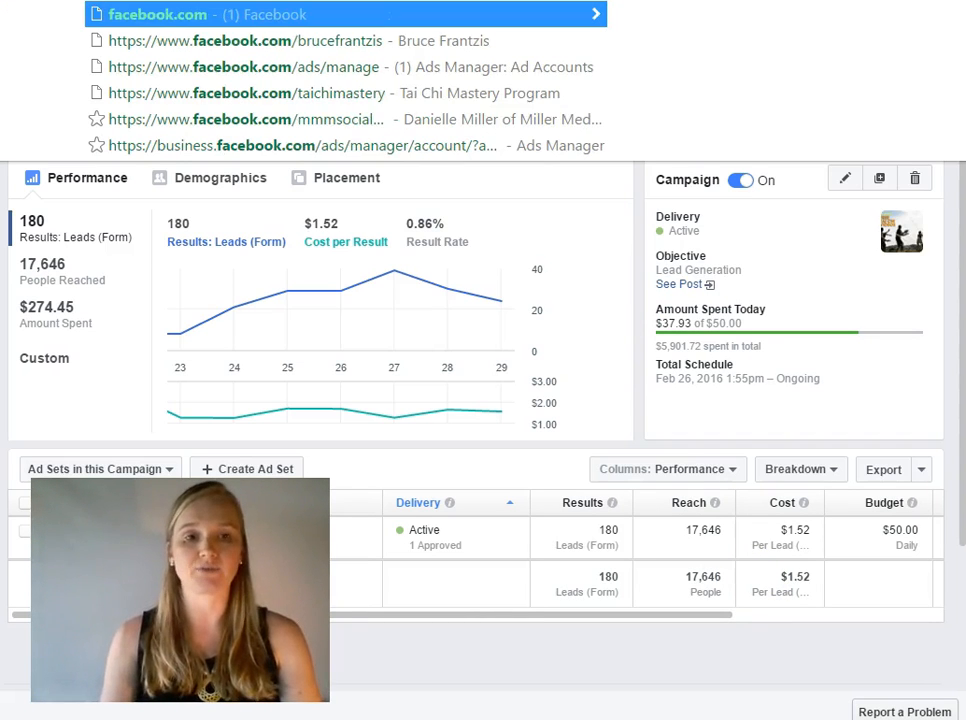
text(ta)
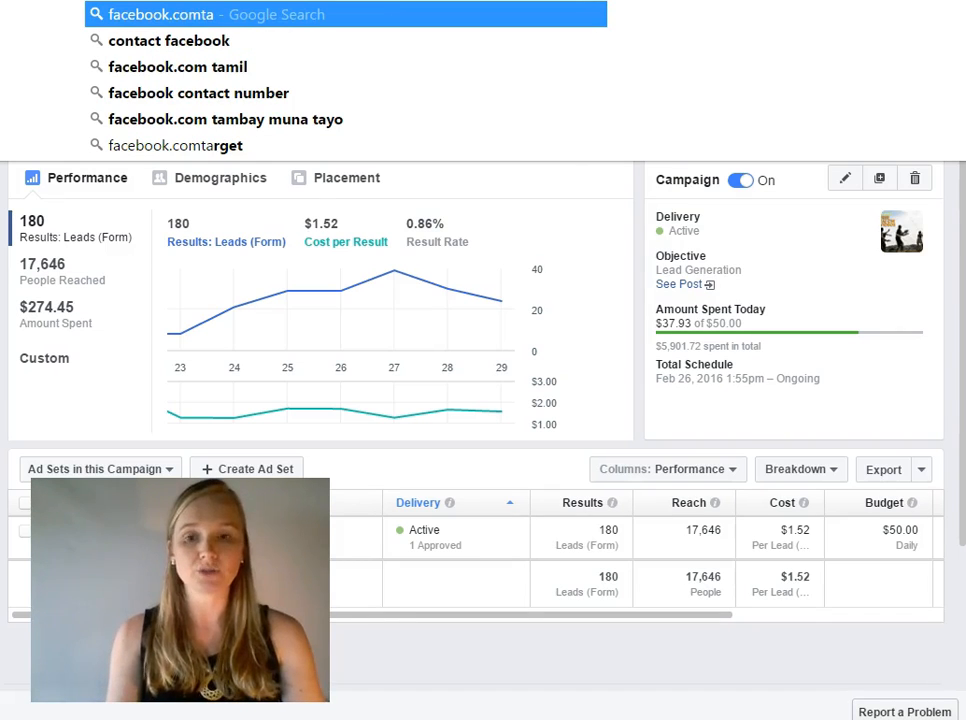
key(BackSpace)
key(BackSpace)
text(bu)
key(BackSpace)
text(ruce)
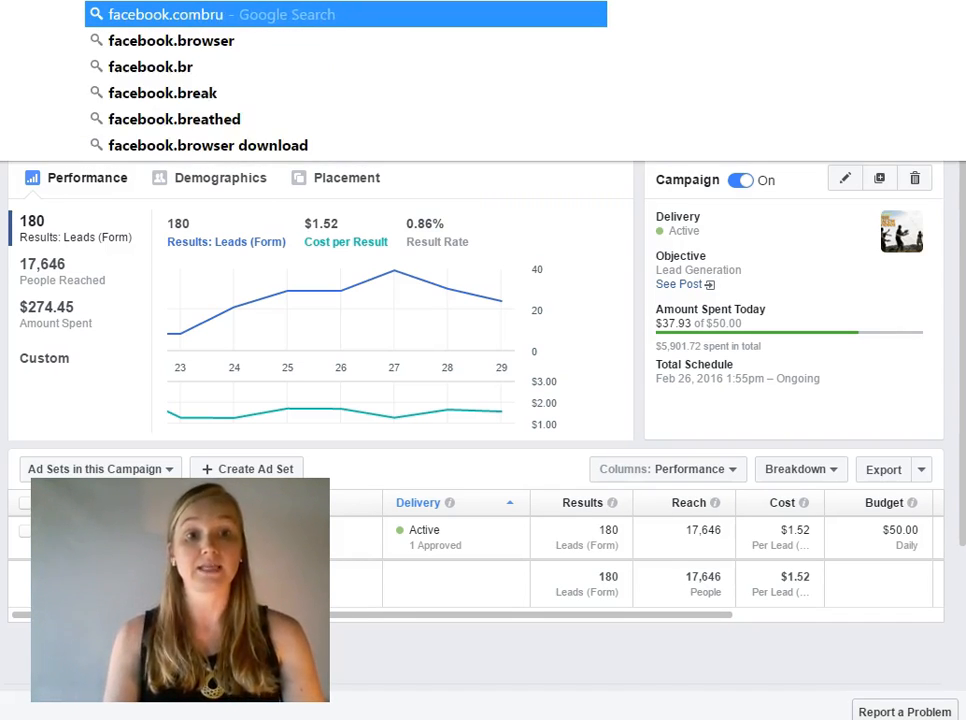
key(BackSpace)
key(BackSpace)
key(BackSpace)
key(BackSpace)
key(BackSpace)
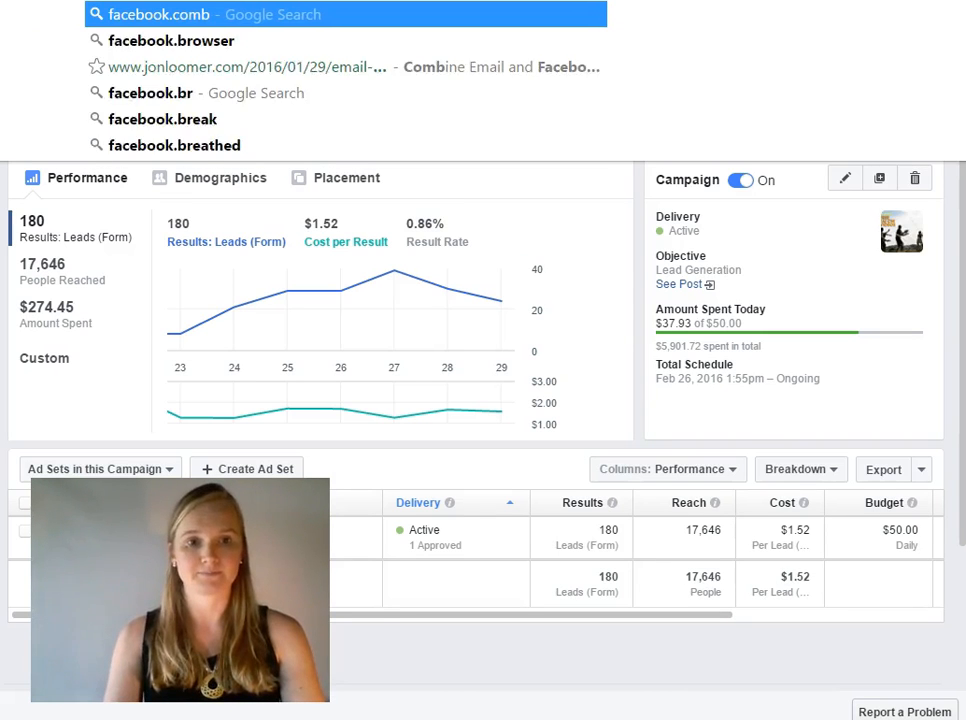
text(/bruce)
key(Return)
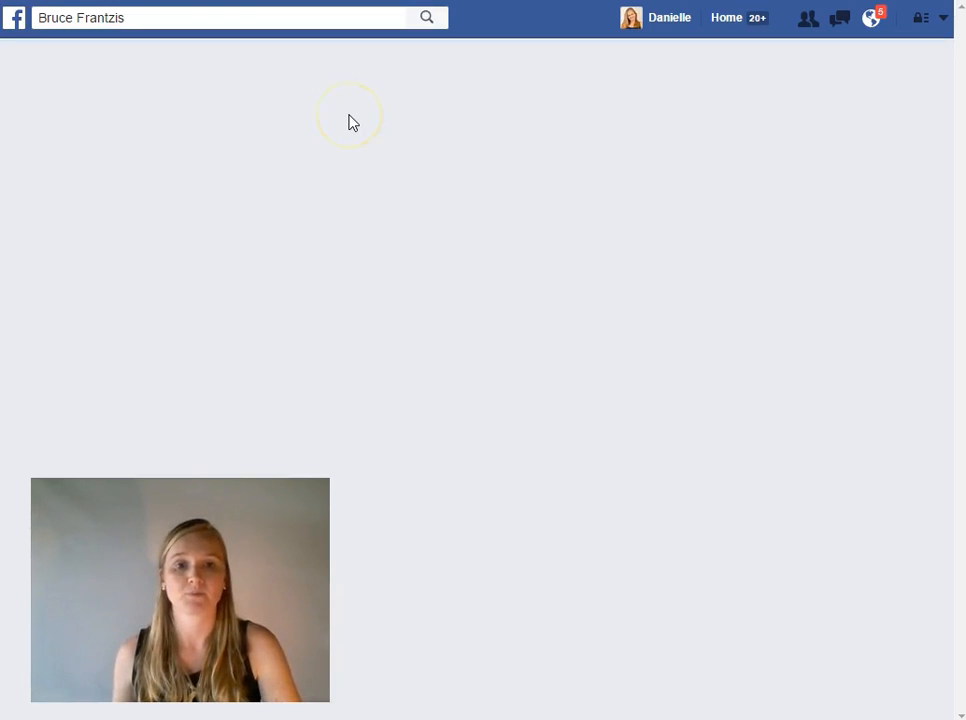
Open the page's Publishing Tools and show the Forms Library for its lead ads.
click(324, 64)
click(330, 68)
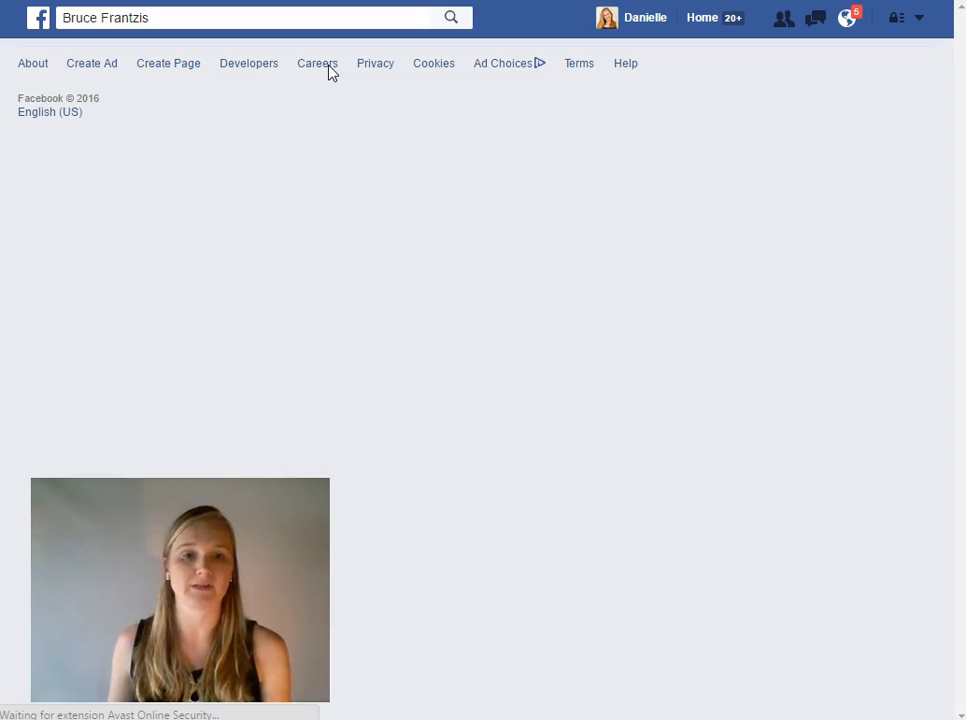
click(411, 190)
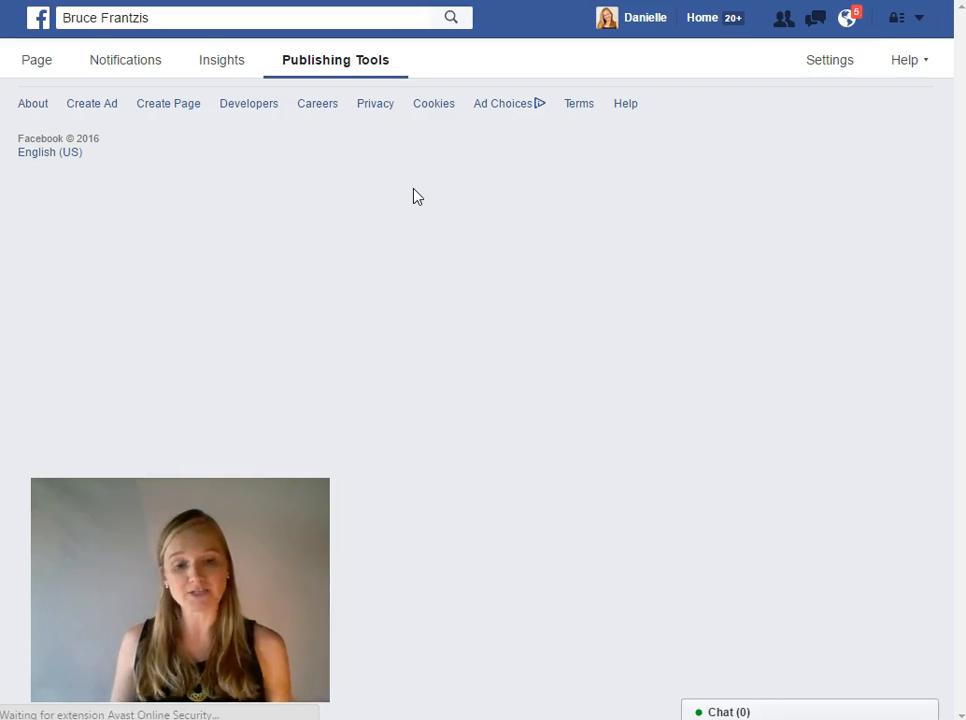
click(429, 176)
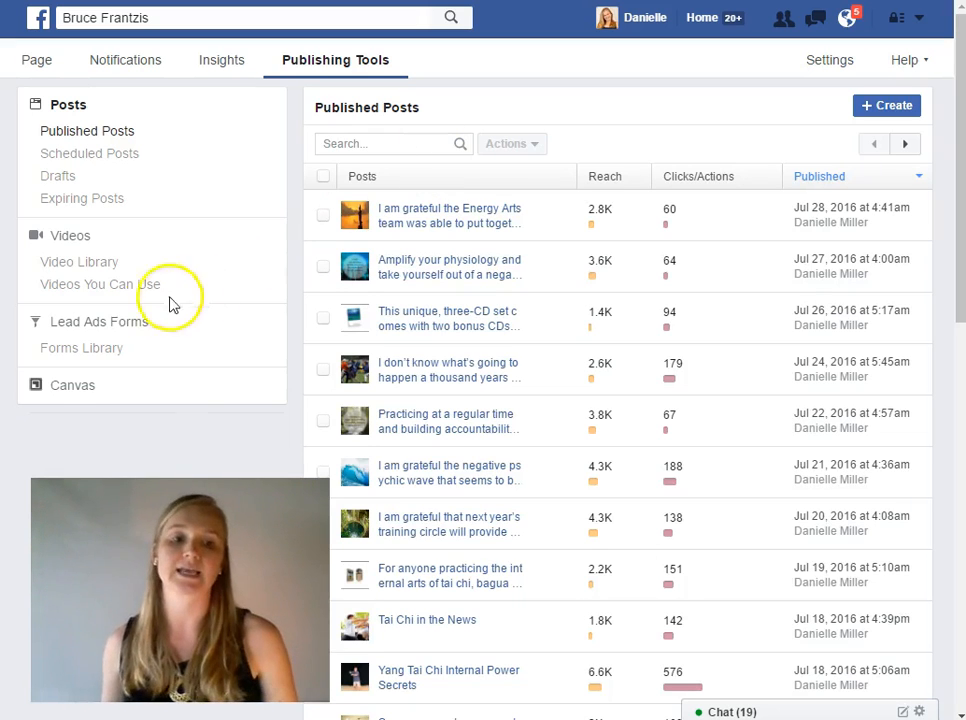
click(95, 355)
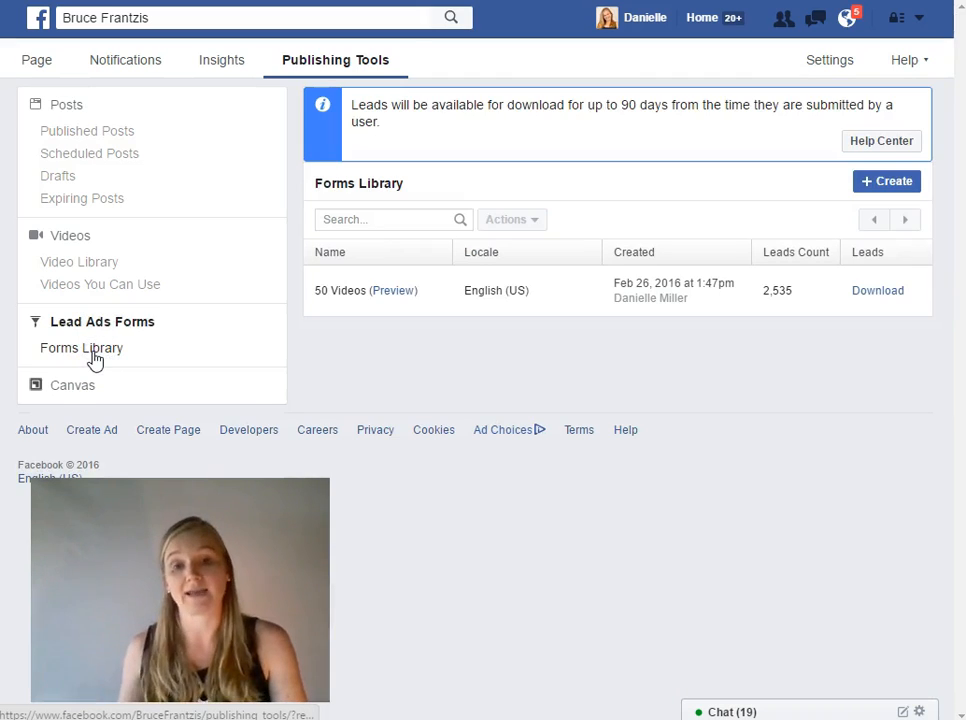